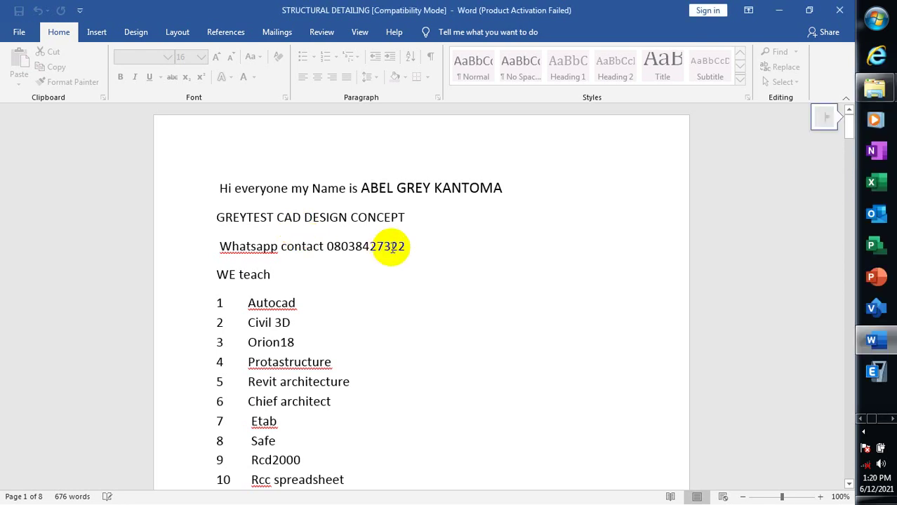
left_click(434, 251)
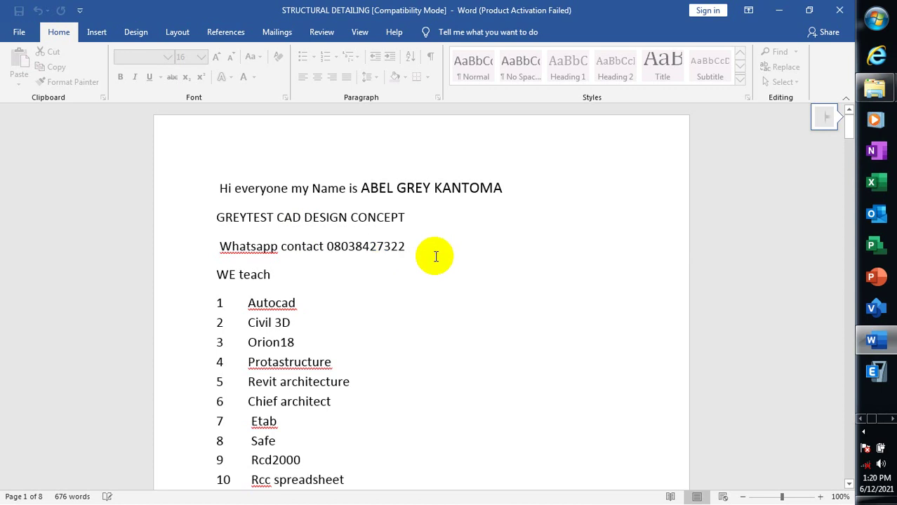
scroll(421, 281, "down", 3)
left_click(357, 227)
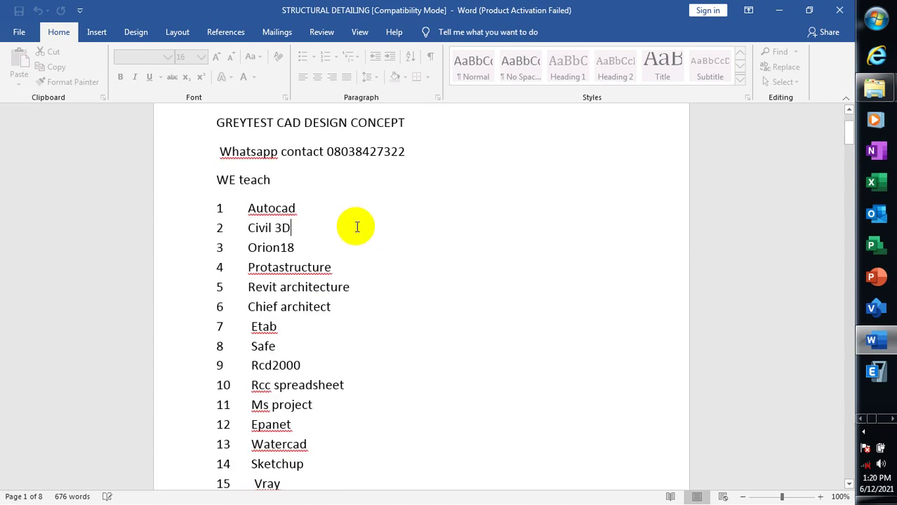
scroll(383, 259, "down", 2)
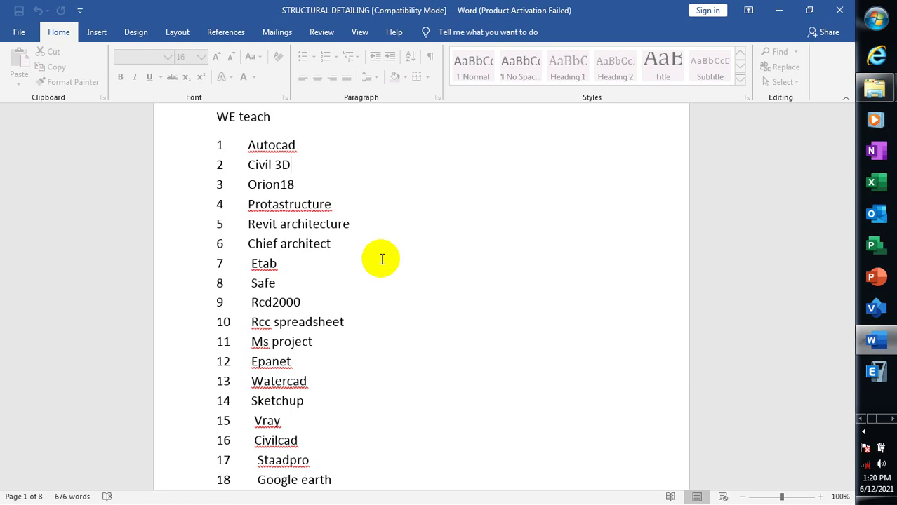
Minimize the Word document, then launch STAAD.Pro CONNECT Edition from the desktop and bring its window forward.
left_click(782, 11)
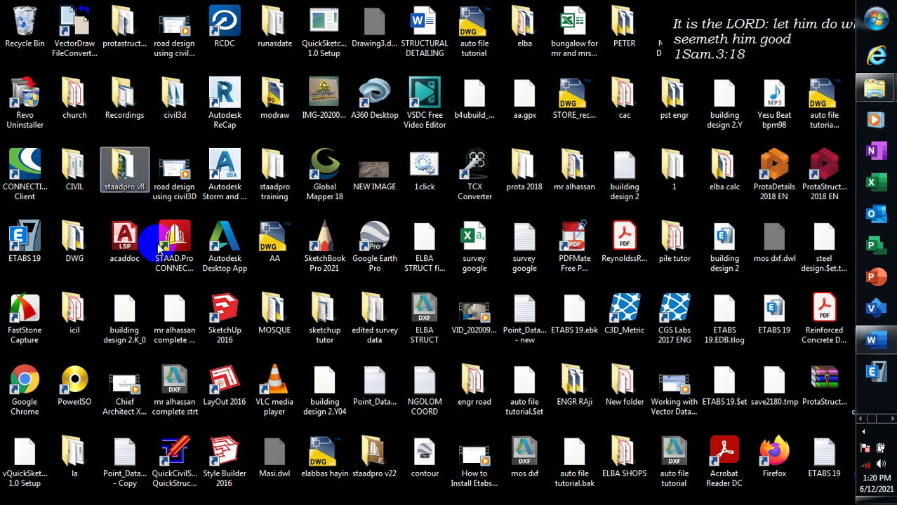
left_click(181, 245)
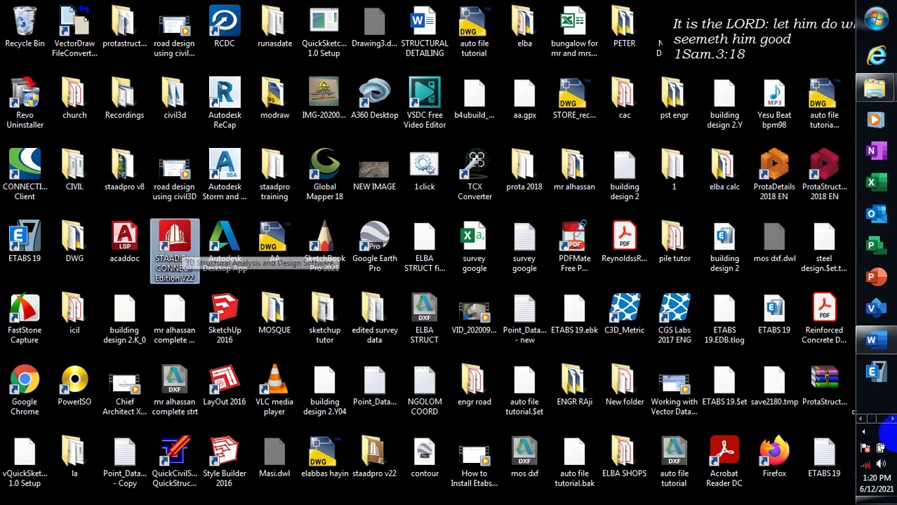
left_click(891, 419)
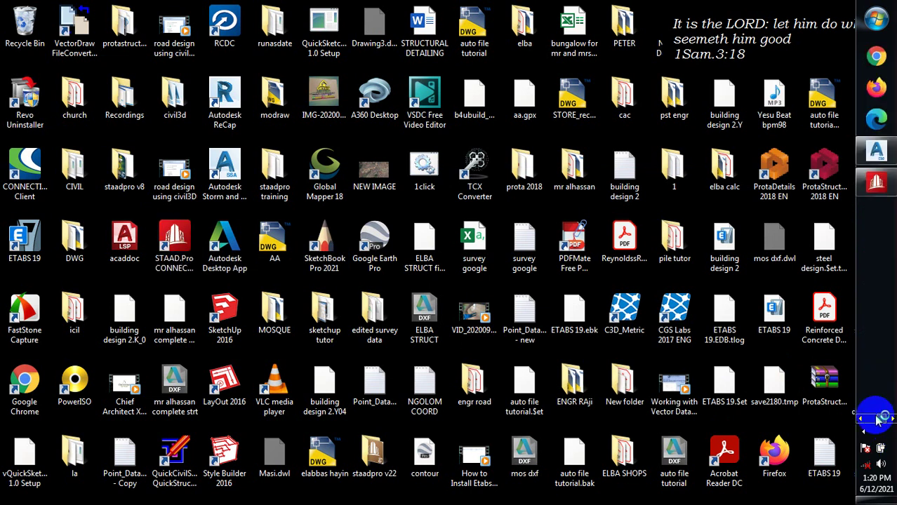
left_click(877, 184)
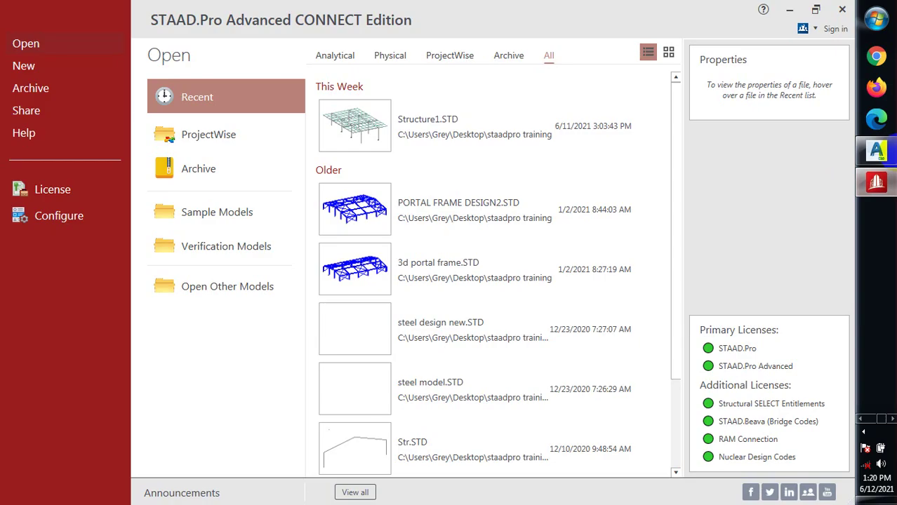
Start a new analytical model with the file name BIDGE and close the extra splash screen.
left_click(44, 72)
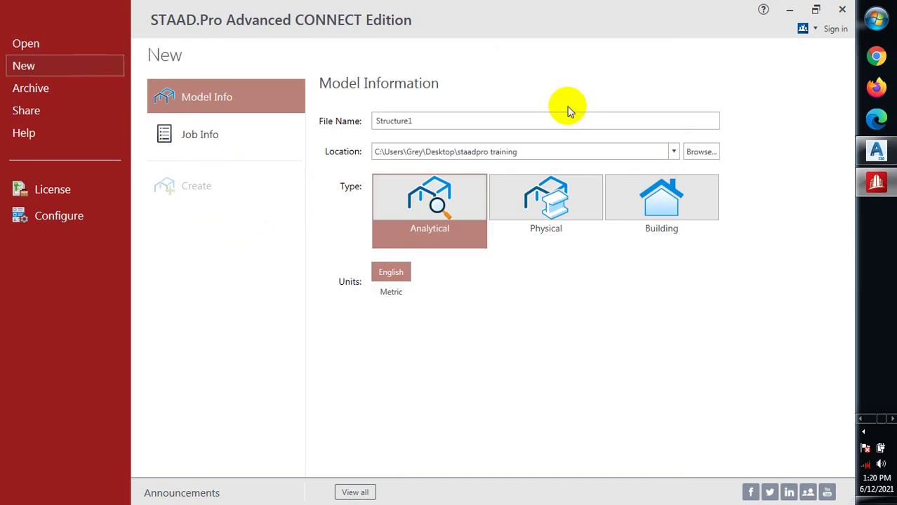
left_click(517, 120)
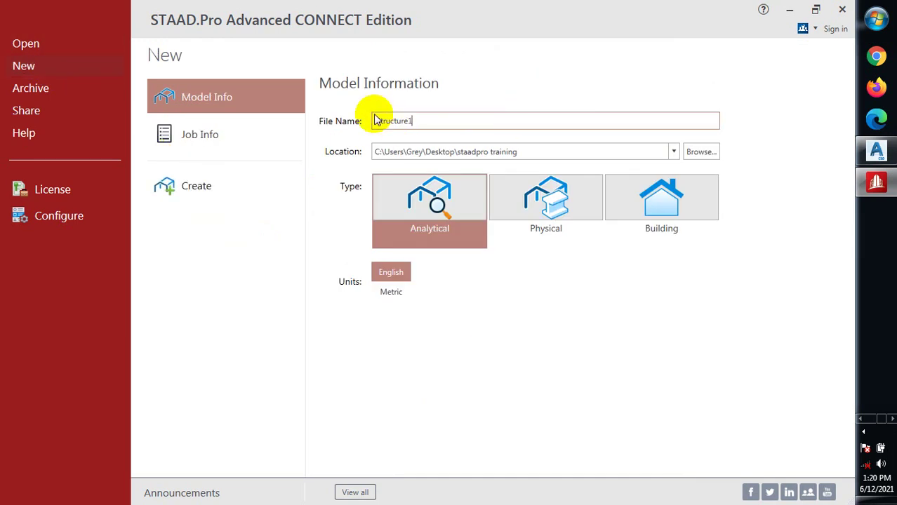
left_click_drag(376, 120, 414, 120)
type("d1")
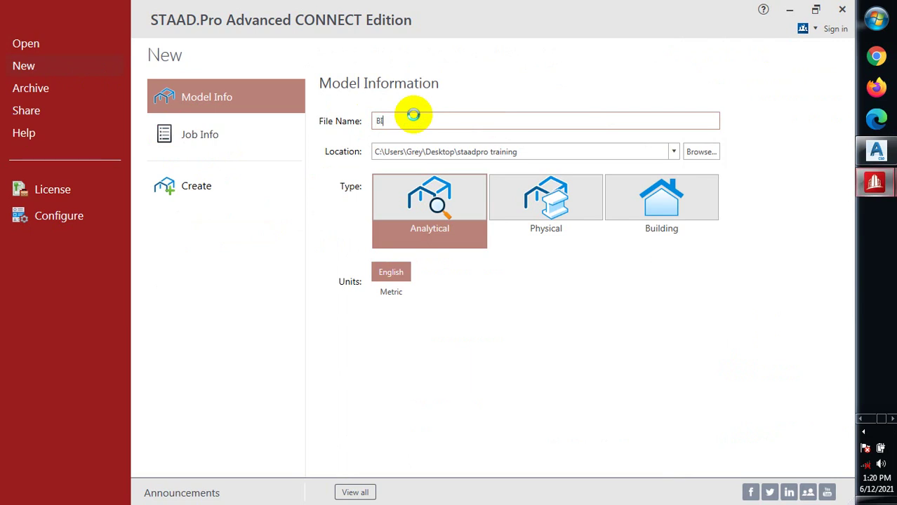
key("Return")
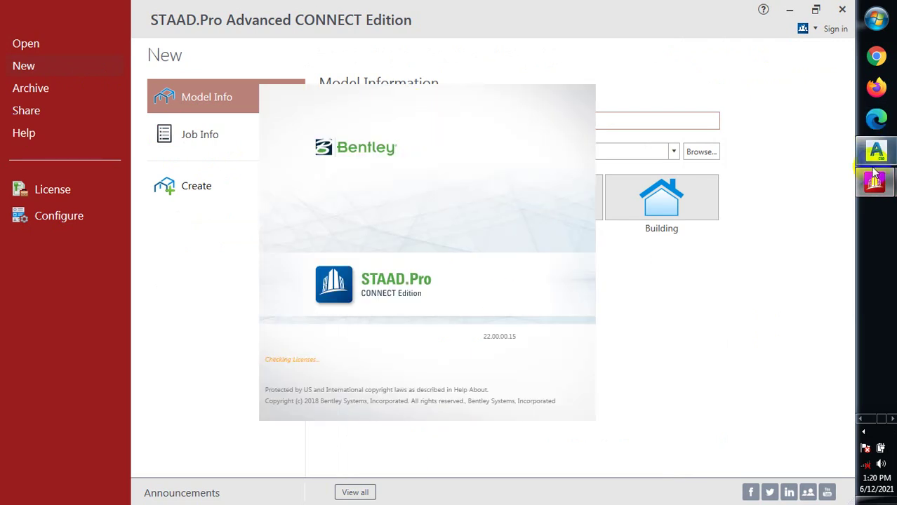
mouse_move(875, 183)
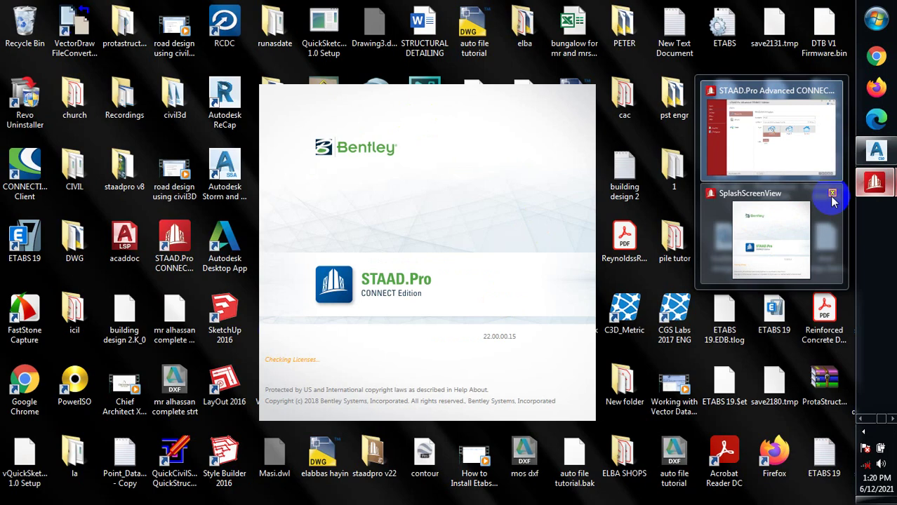
left_click(833, 195)
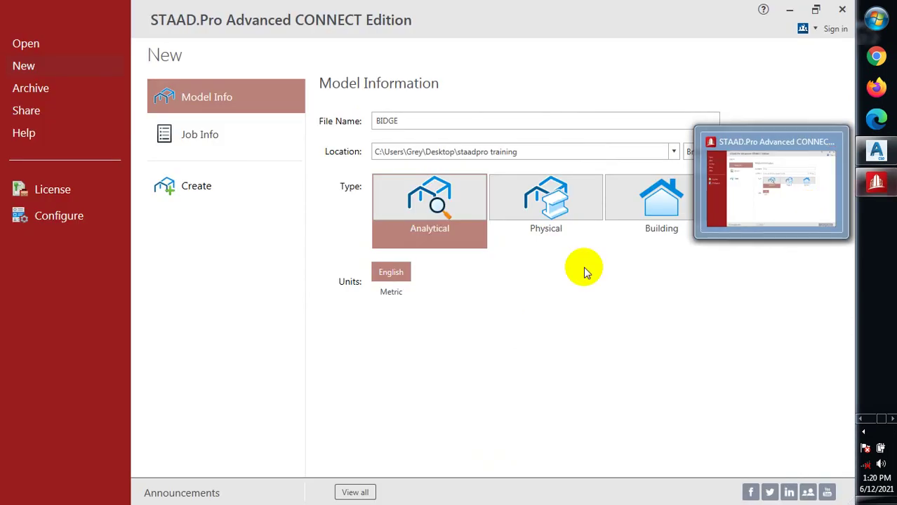
Correct the new model's file name to BRIDGE and set its units to Metric.
left_click(428, 122)
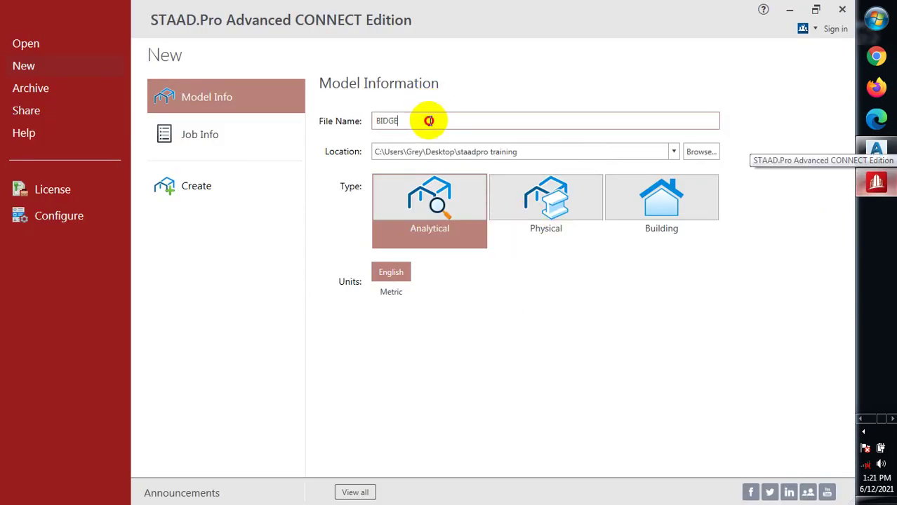
key("BackSpace")
key("BackSpace")
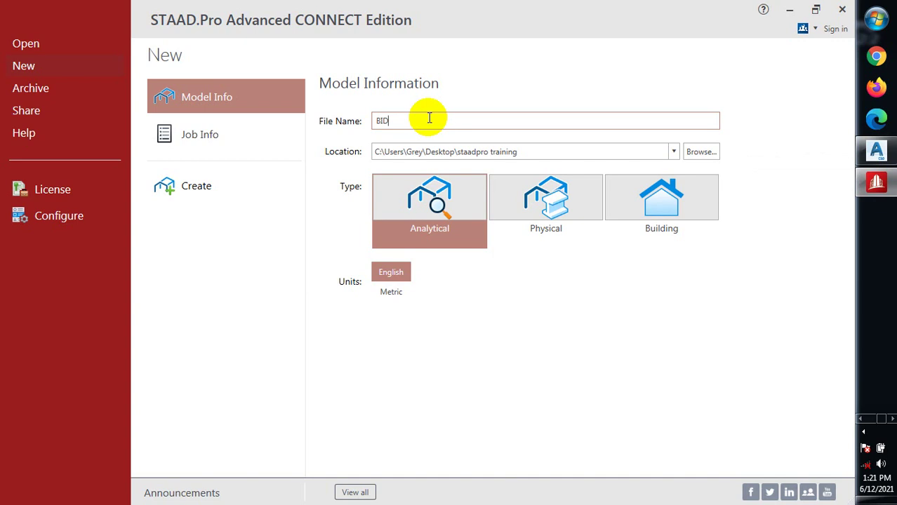
key("BackSpace")
key("BackSpace")
key("BackSpace")
type("B")
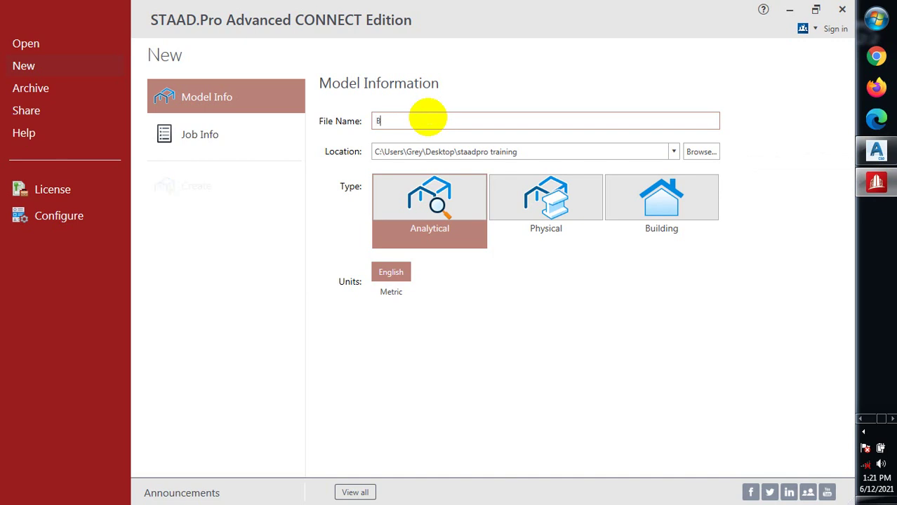
type("RIDGE")
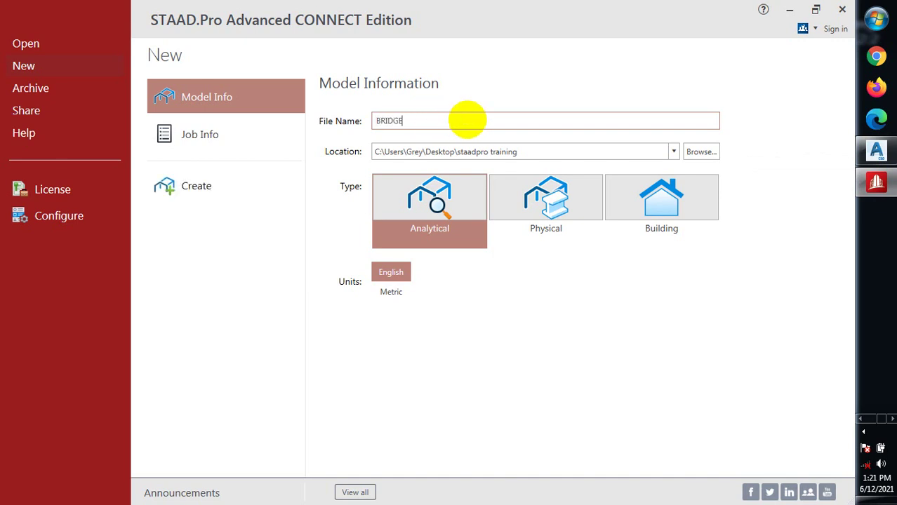
left_click(400, 301)
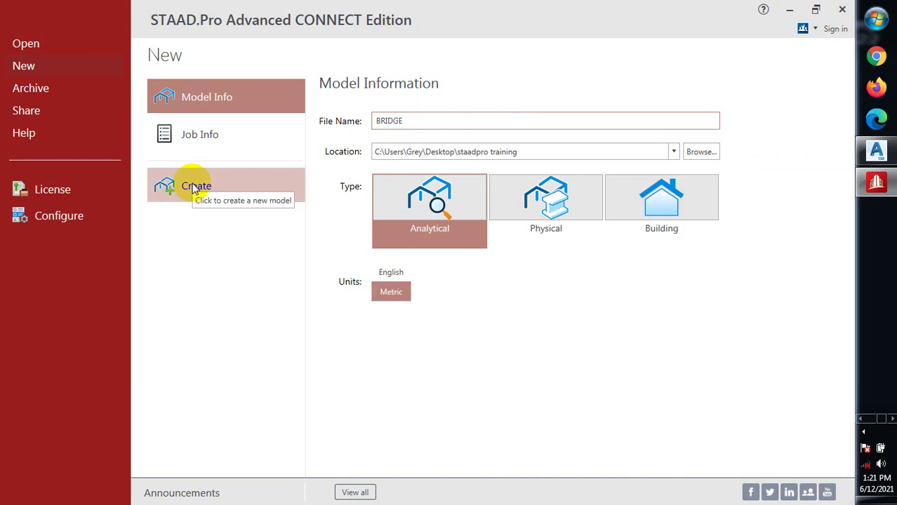
Set the application's base unit to Metric in the configuration, check the default design codes and apply the settings.
left_click(56, 217)
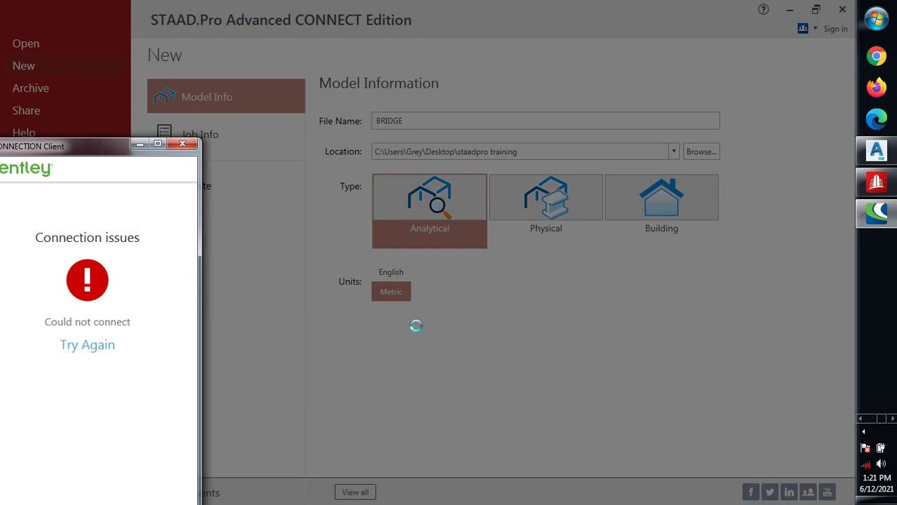
left_click(186, 146)
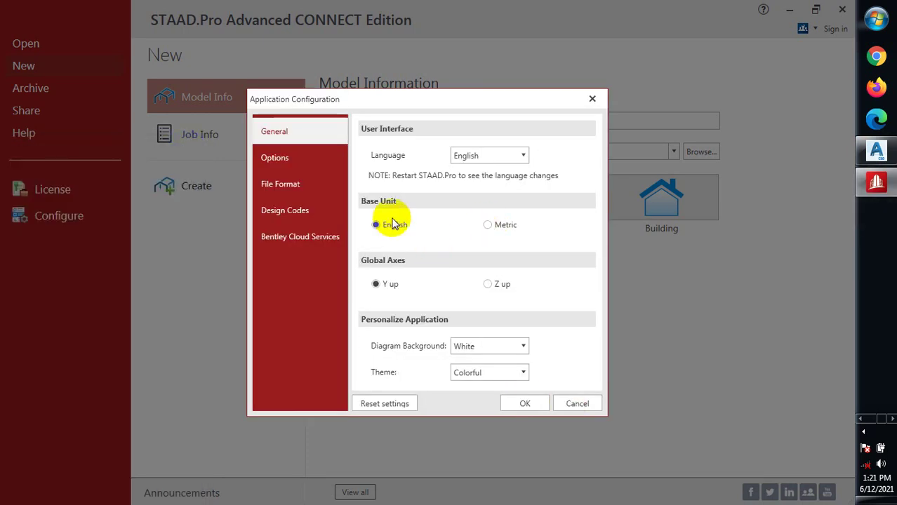
left_click(491, 225)
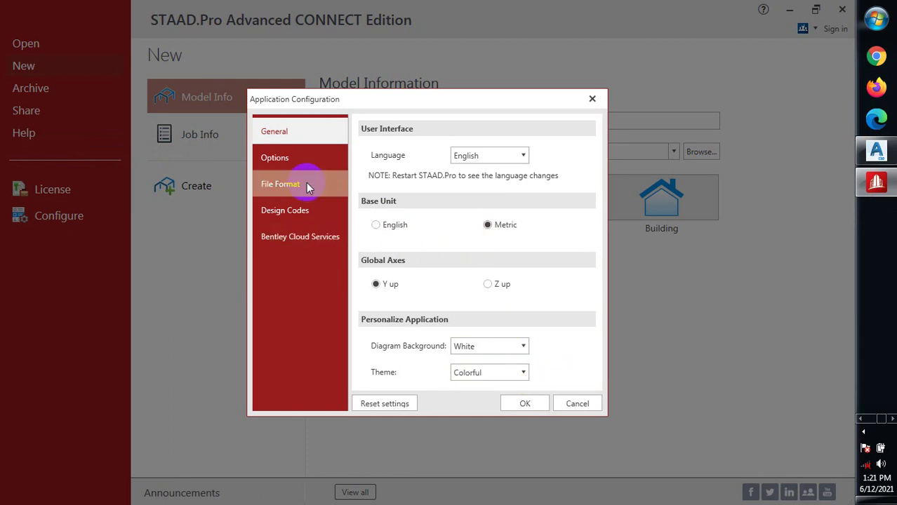
left_click(277, 159)
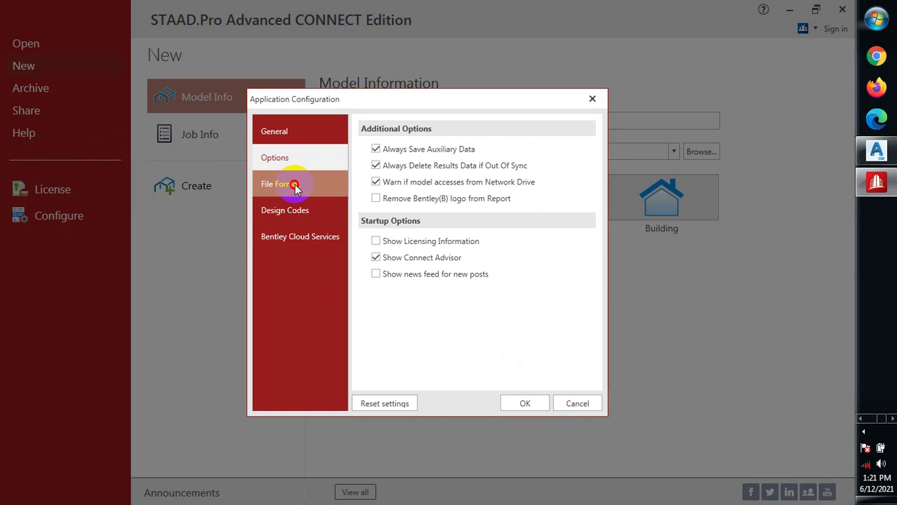
left_click(295, 184)
left_click(300, 212)
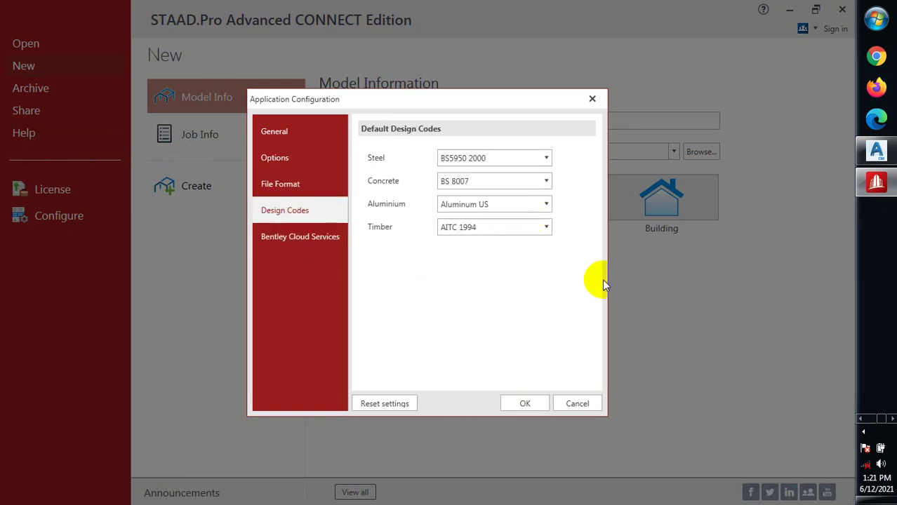
left_click(525, 403)
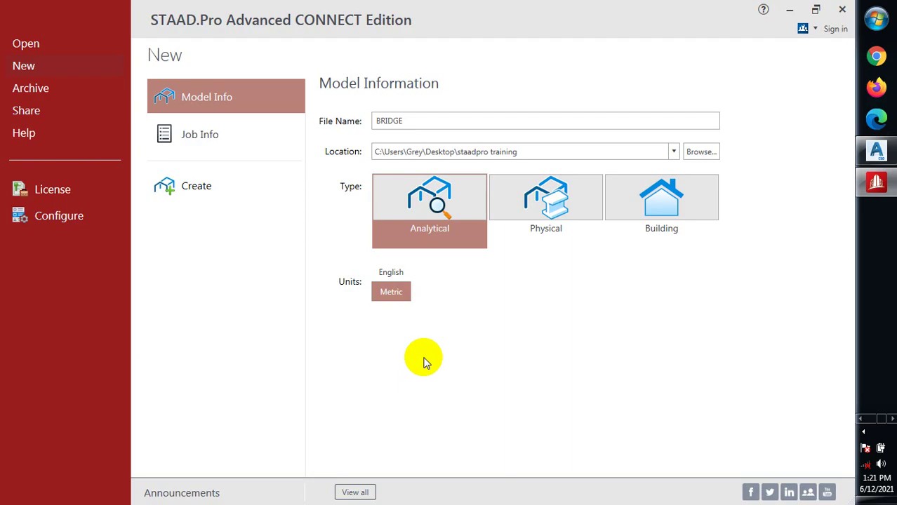
Create the BRIDGE analytical model with Metric units.
left_click(391, 293)
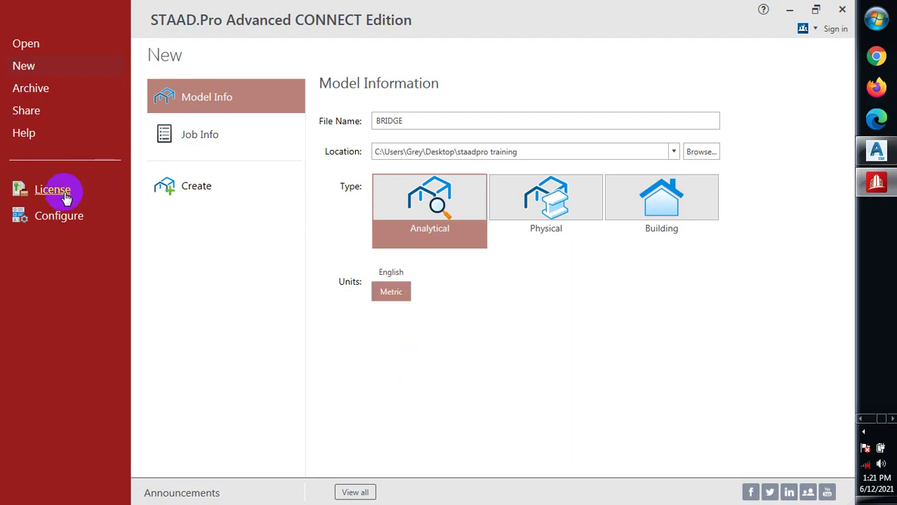
left_click(192, 187)
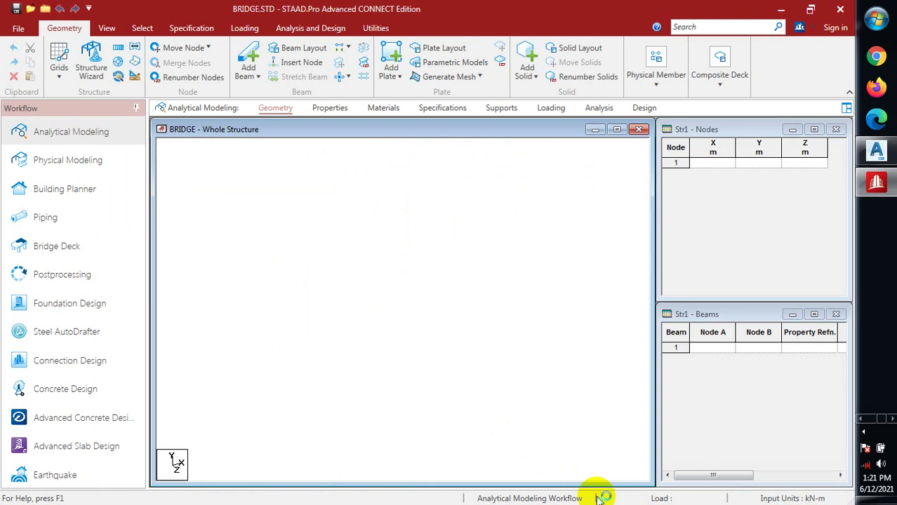
Open the default linear beam grid for editing and set its X construction line spacing to 5 m.
left_click(62, 76)
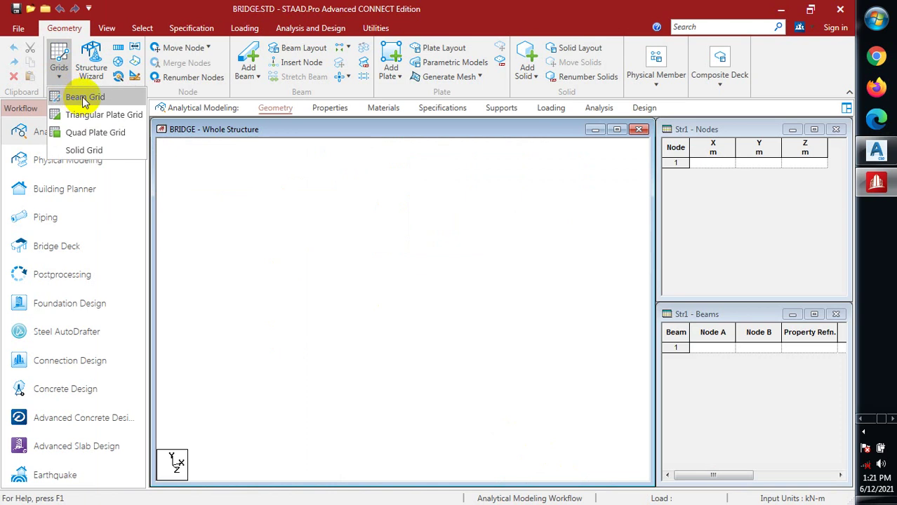
left_click(85, 97)
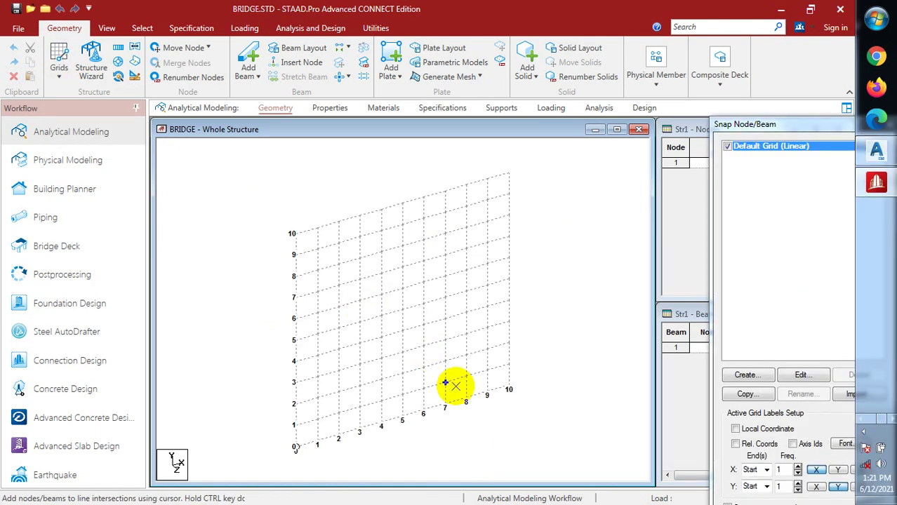
left_click_drag(756, 121, 712, 121)
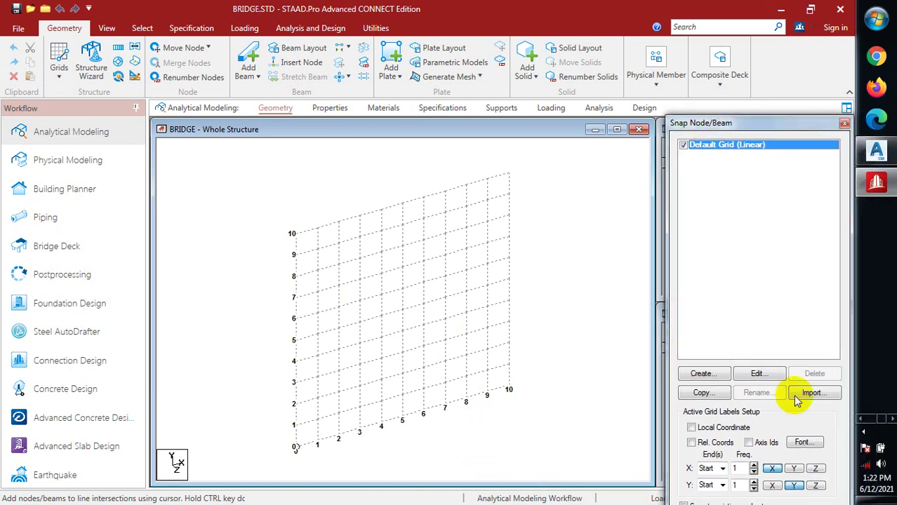
left_click(755, 373)
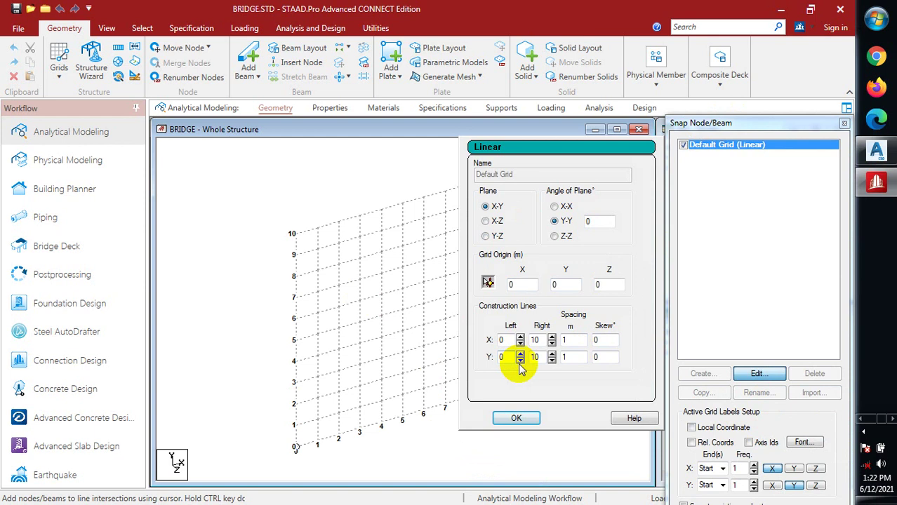
left_click_drag(565, 339, 544, 342)
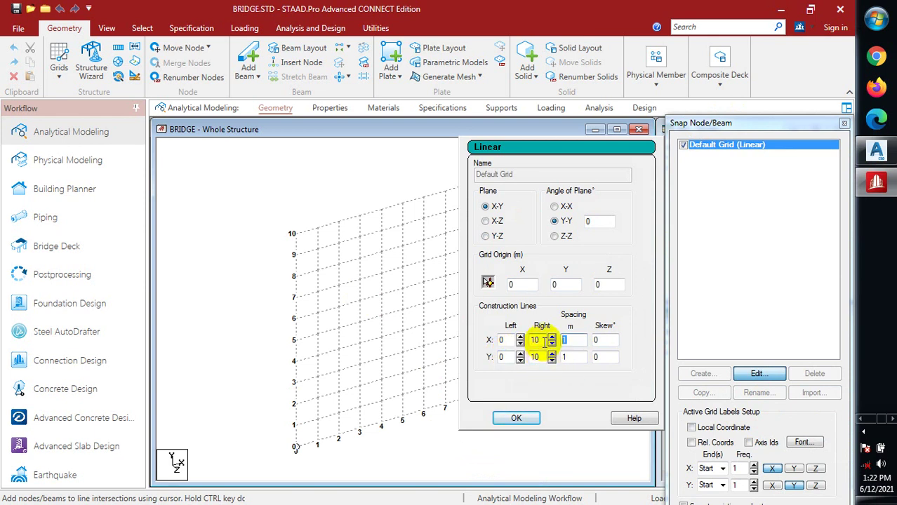
type("6")
type("5")
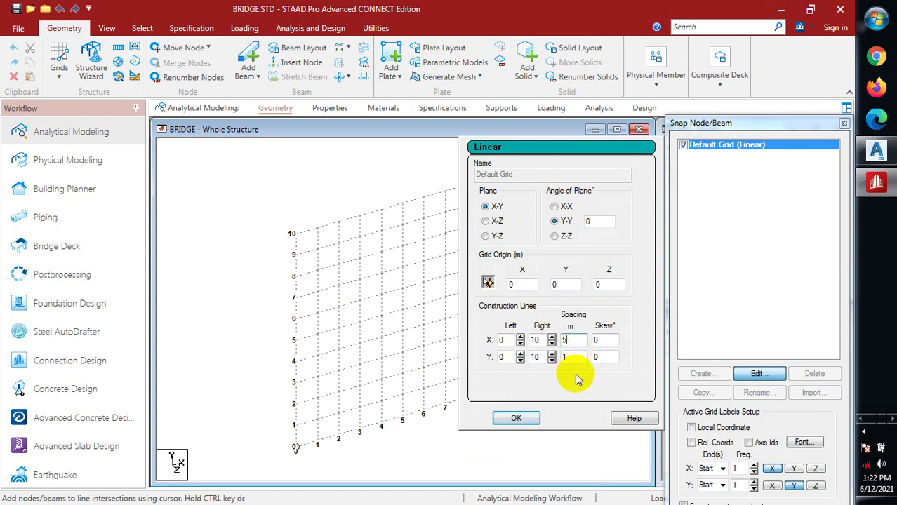
Reduce the grid's right-hand X construction lines to 5.
left_click(552, 344)
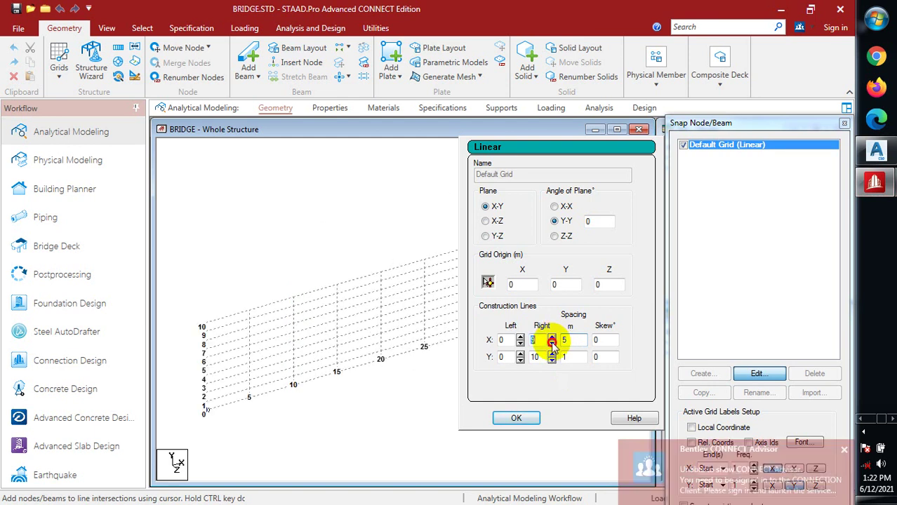
left_click(551, 344)
left_click(551, 344)
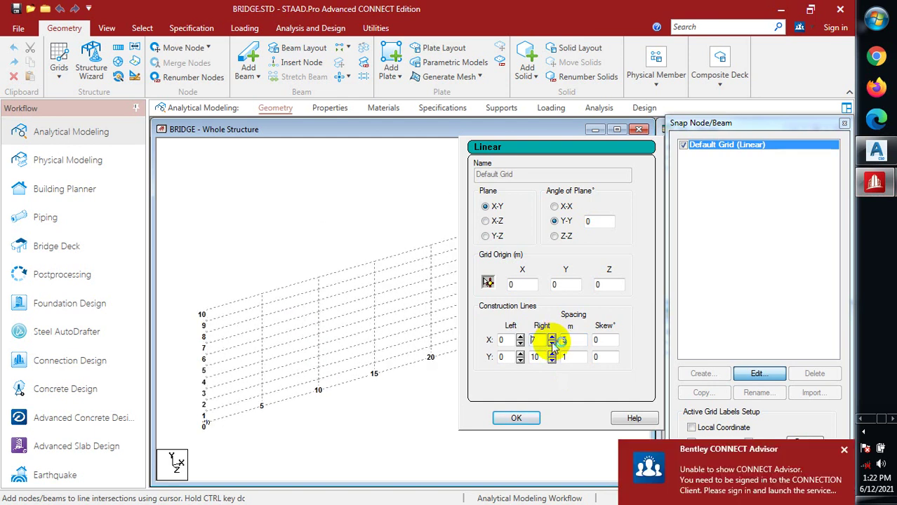
left_click(552, 344)
left_click(552, 344)
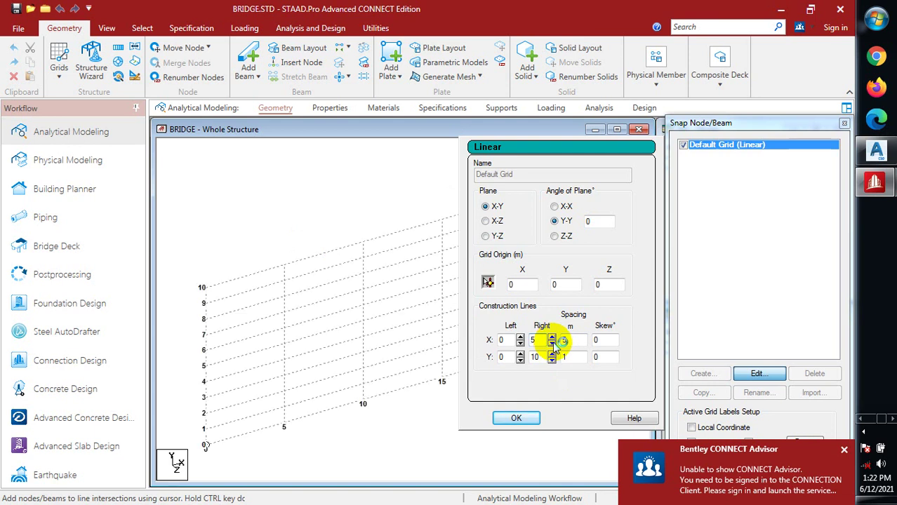
Set the default grid's right-hand X construction lines to 4 and accept the grid settings.
left_click(552, 343)
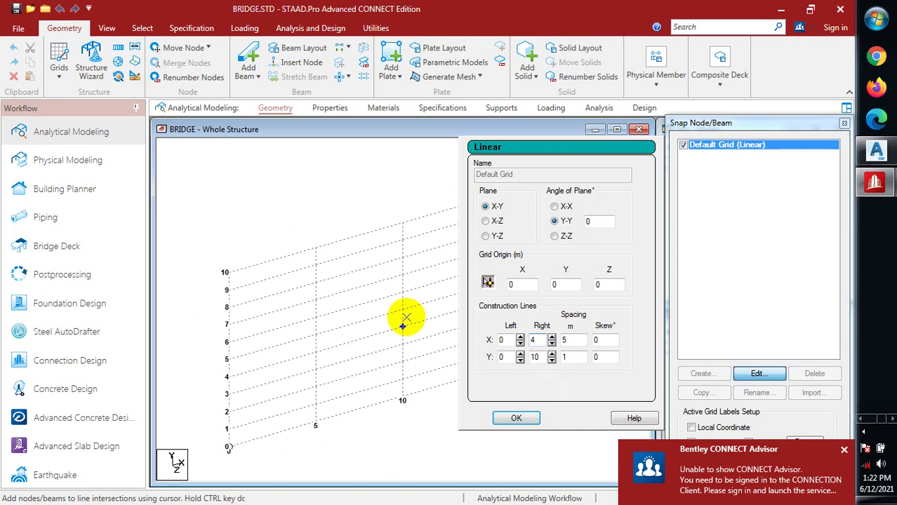
left_click(513, 418)
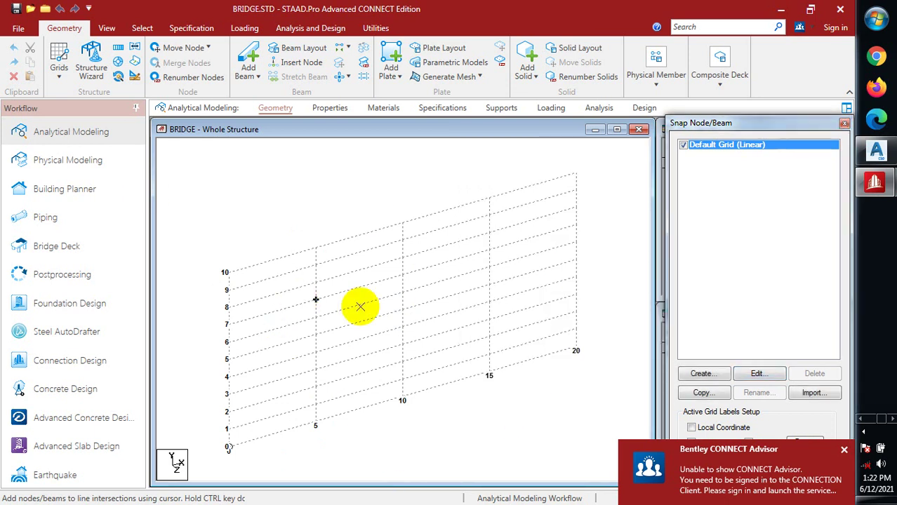
key("ctrl+o")
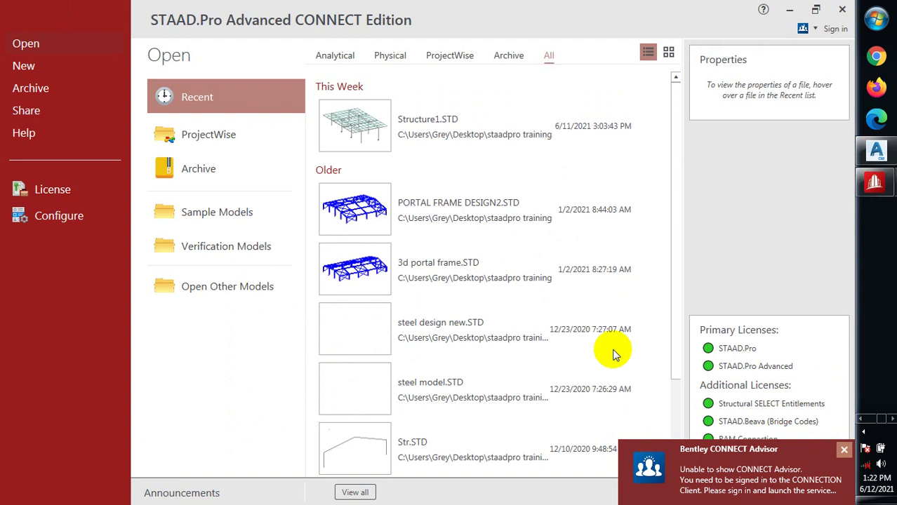
mouse_move(874, 182)
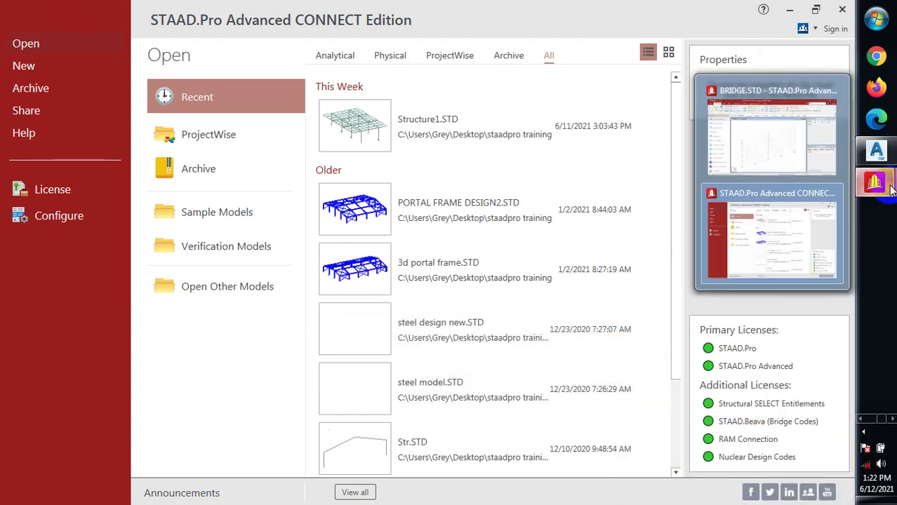
left_click(755, 146)
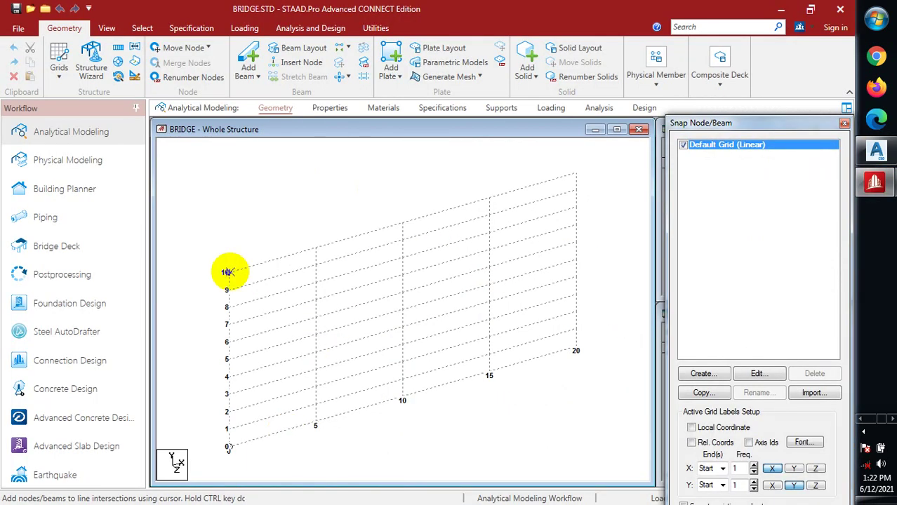
Draw a 20 m horizontal beam along the grid's uppermost line at Y 10, from X 0 to X 20.
left_click(226, 272)
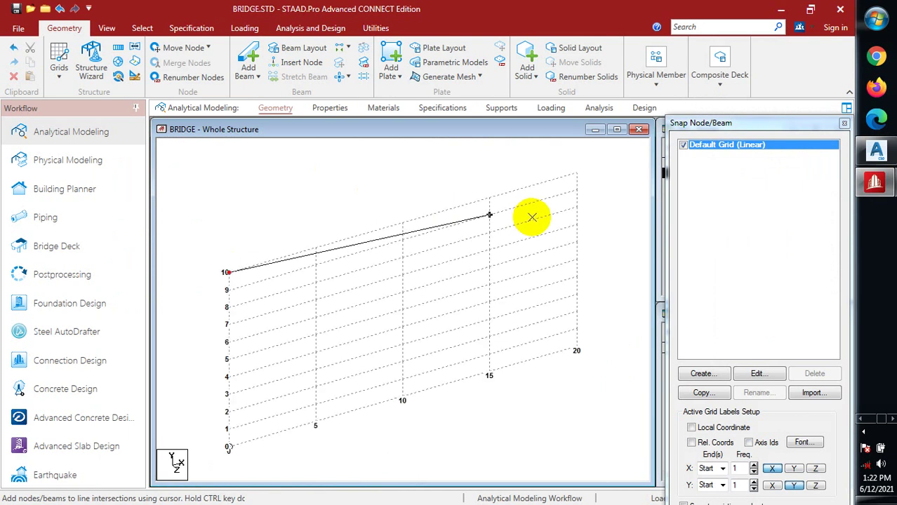
left_click(575, 172)
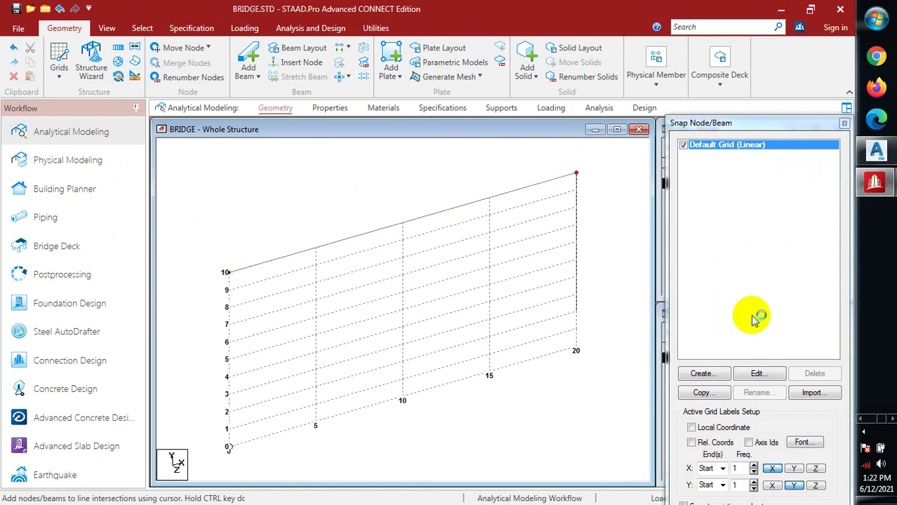
left_click_drag(746, 123, 742, 67)
Draw two columns from the beam at Y 10 down to Y 0, one at X 5 and one at X 15.
left_click(711, 459)
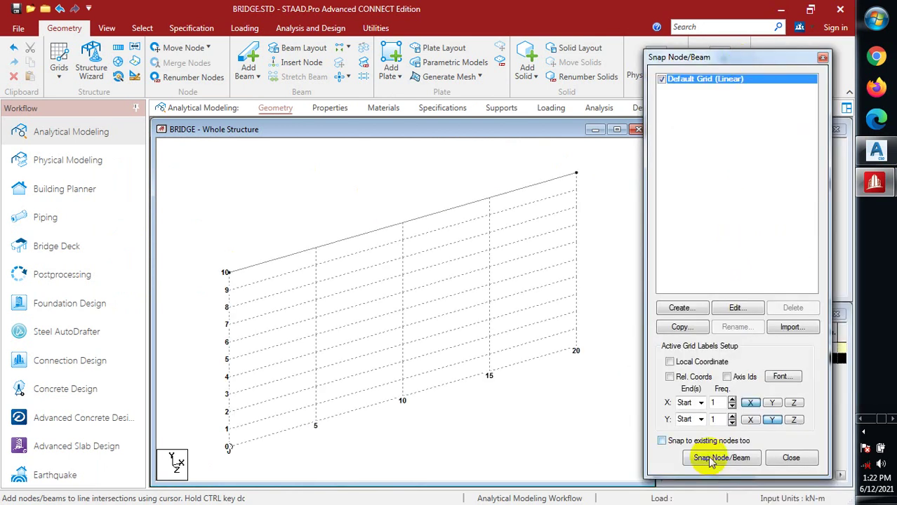
left_click(473, 229)
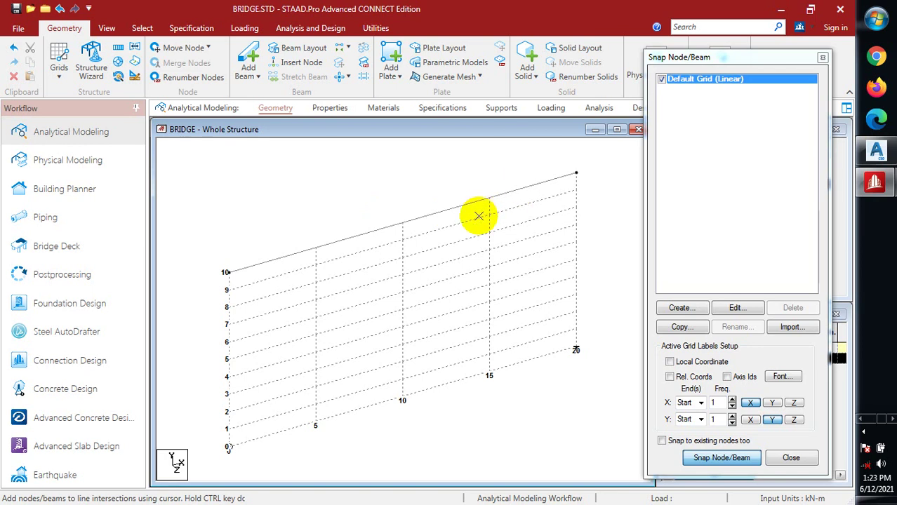
left_click(316, 247)
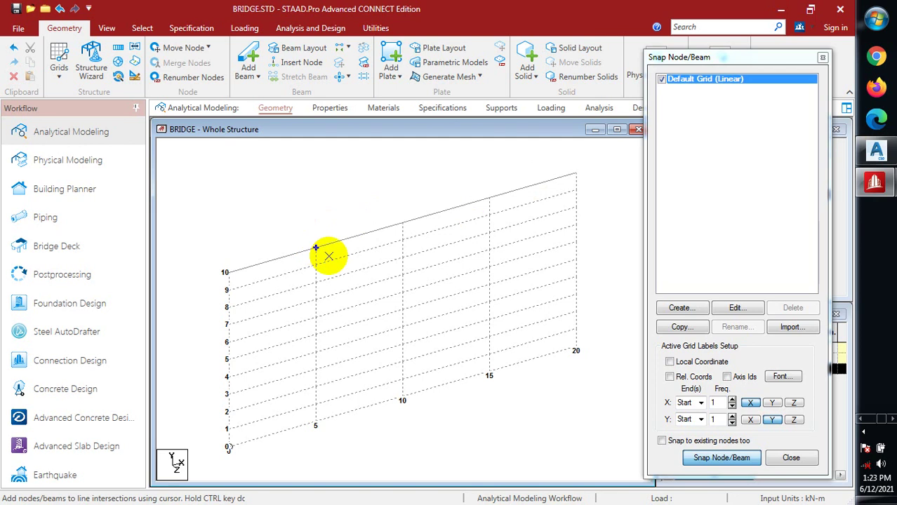
left_click(317, 420)
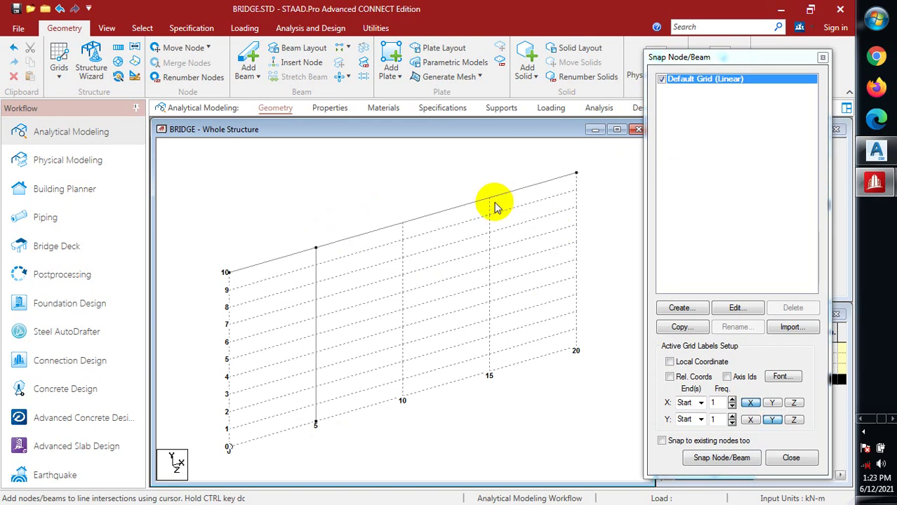
left_click(721, 458)
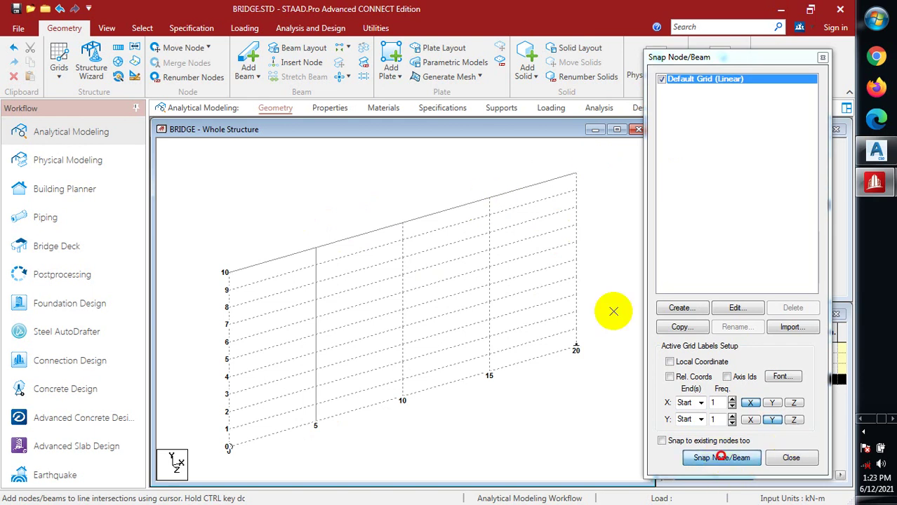
left_click(489, 198)
left_click(489, 373)
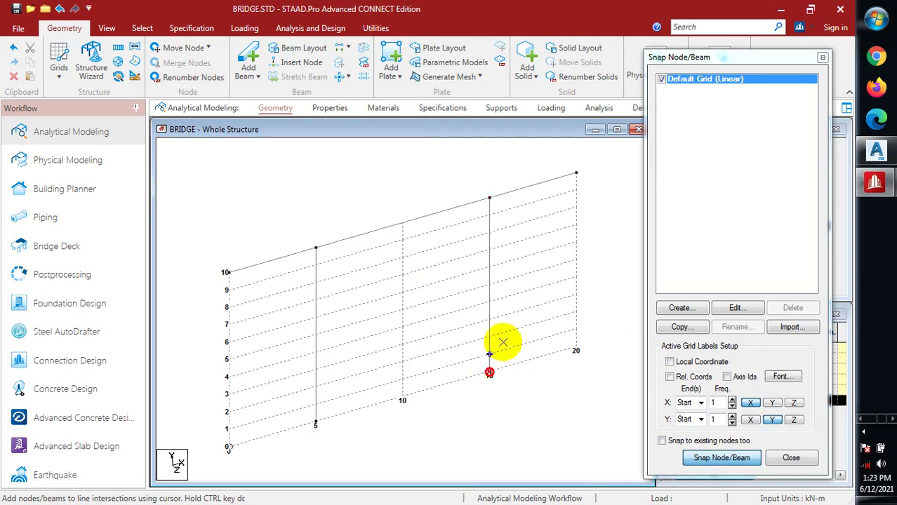
key("Escape")
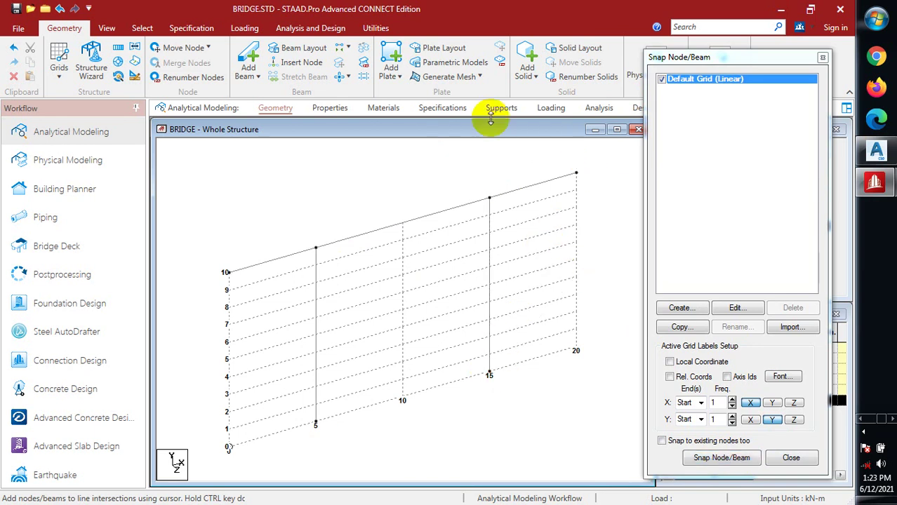
left_click_drag(597, 152, 234, 383)
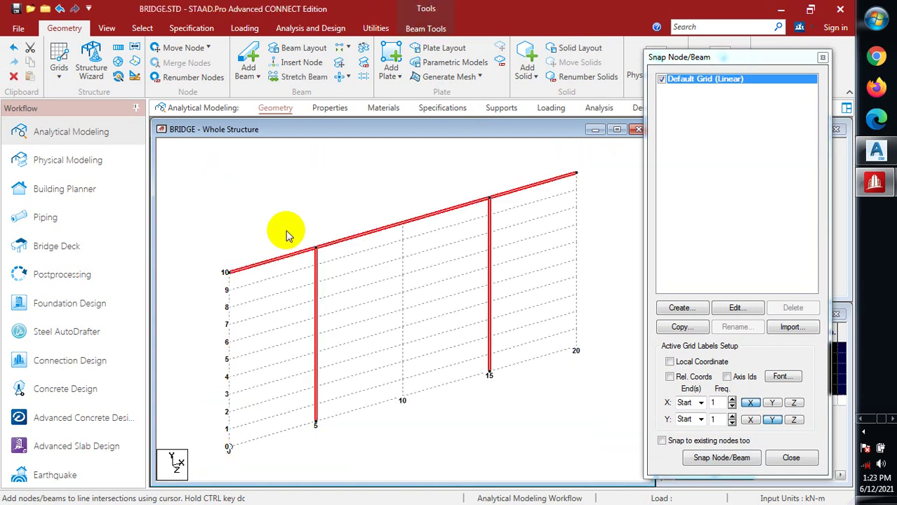
key("Delete")
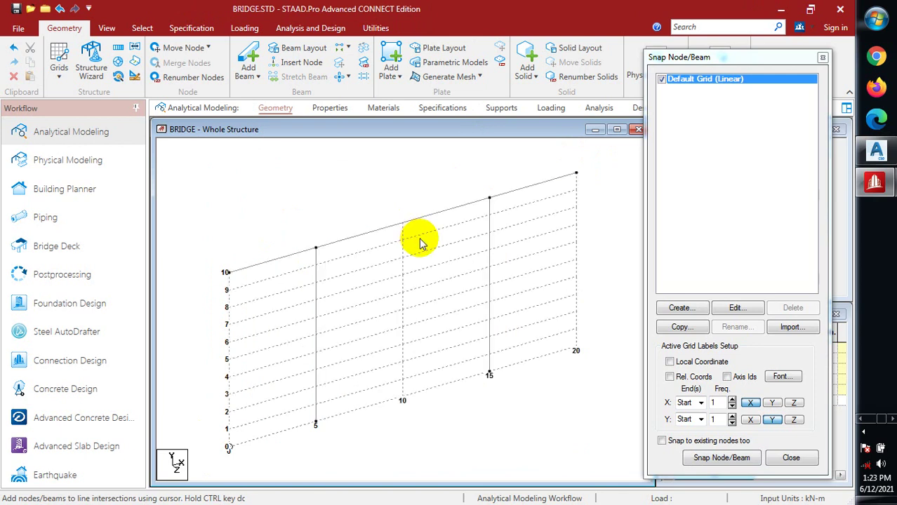
Insert a midpoint node into the horizontal beam segment between the two columns.
left_click(414, 222)
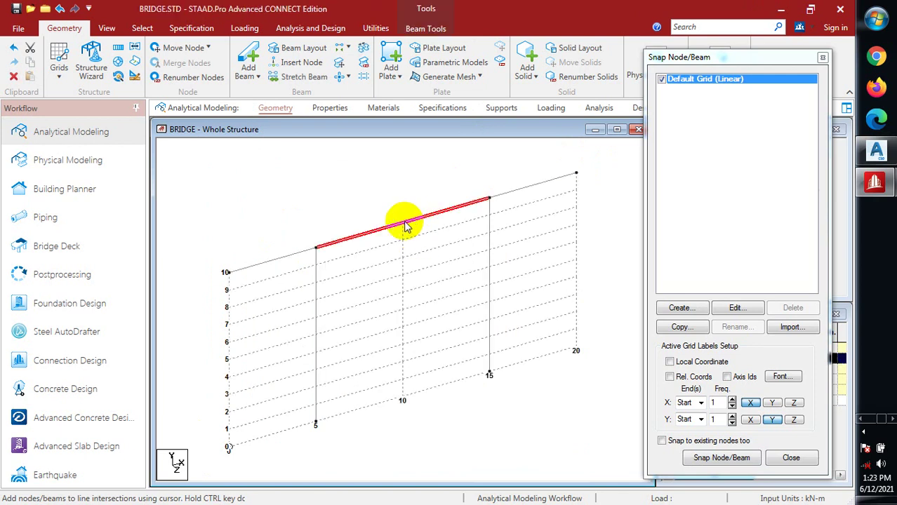
left_click(319, 63)
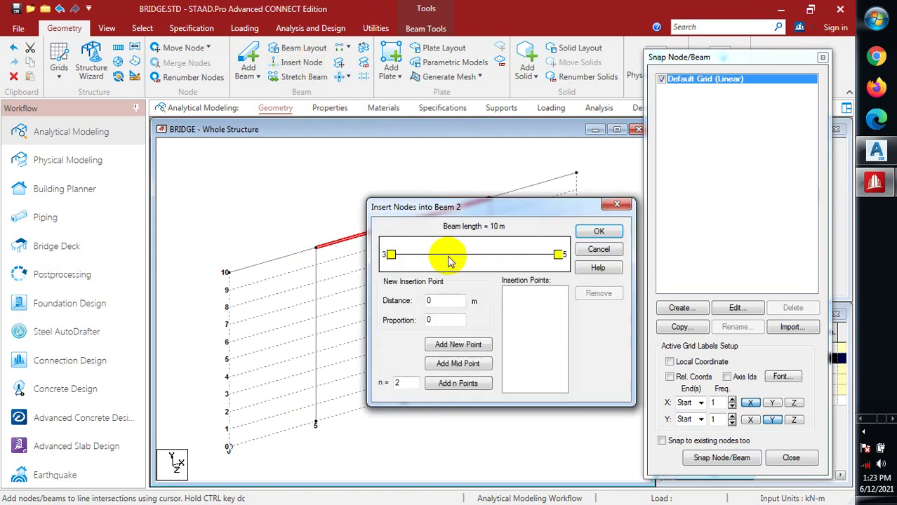
left_click(460, 364)
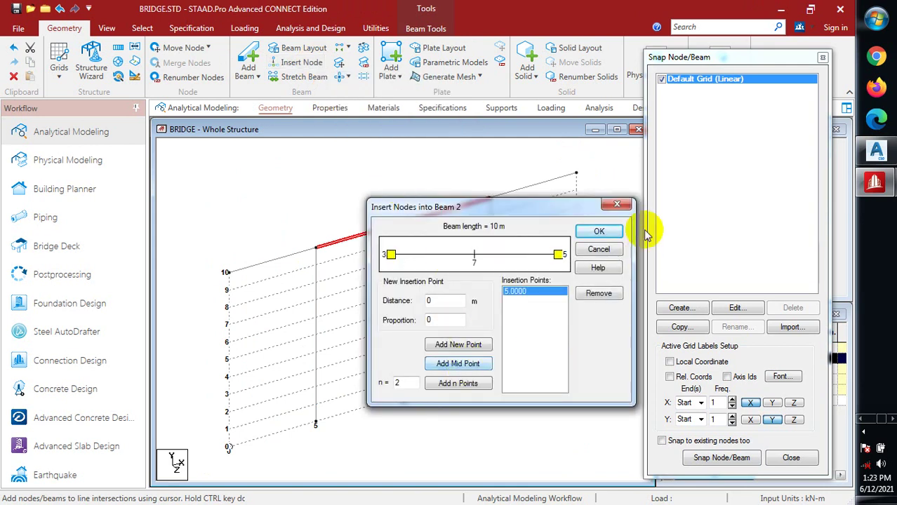
left_click(599, 232)
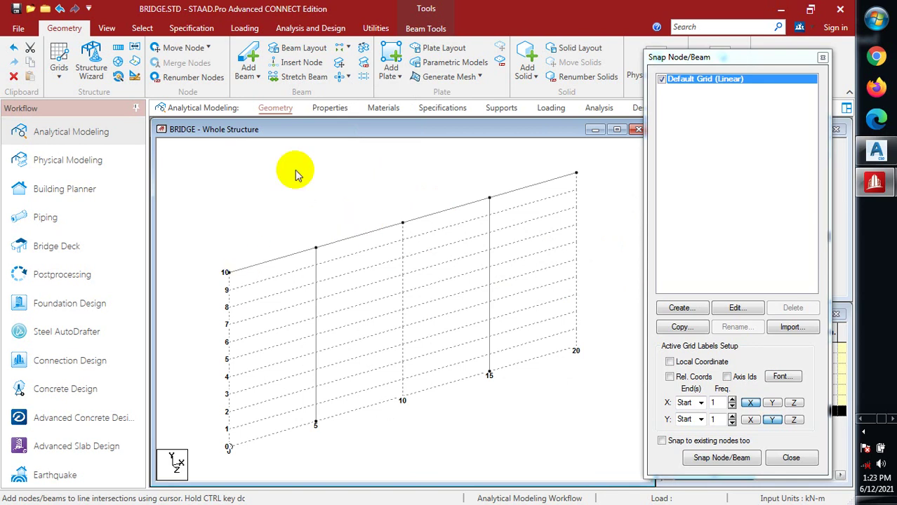
Repeat the whole frame along global Z with Translational Repeat, using 3 steps at 10 m spacing with Link Steps enabled.
left_click(120, 54)
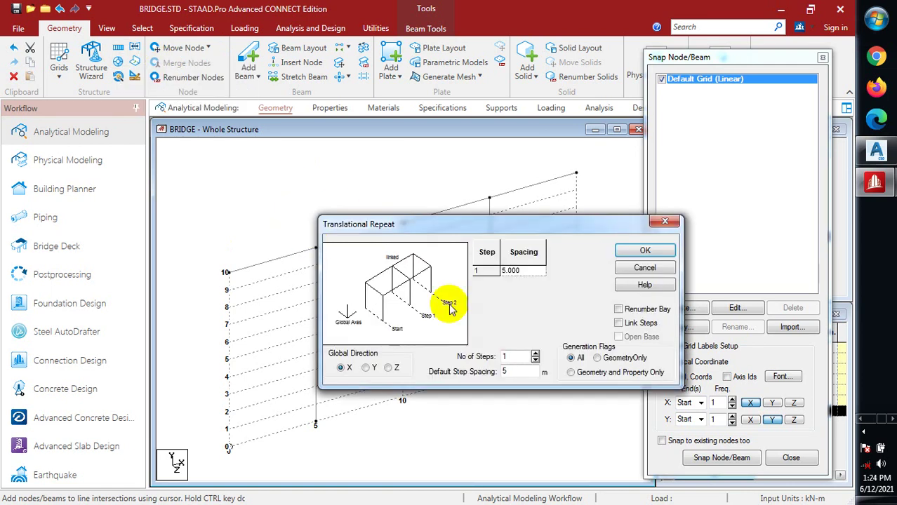
left_click(664, 224)
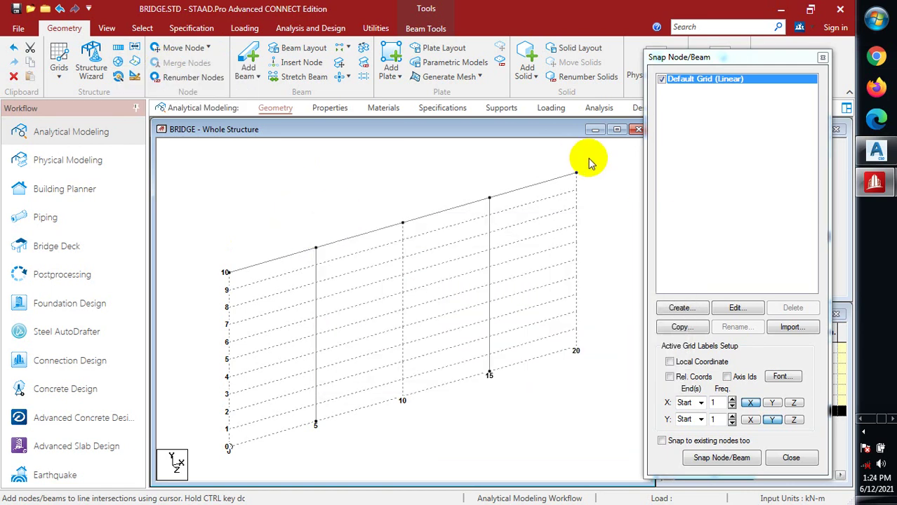
left_click_drag(589, 157, 246, 428)
left_click_drag(221, 464, 221, 454)
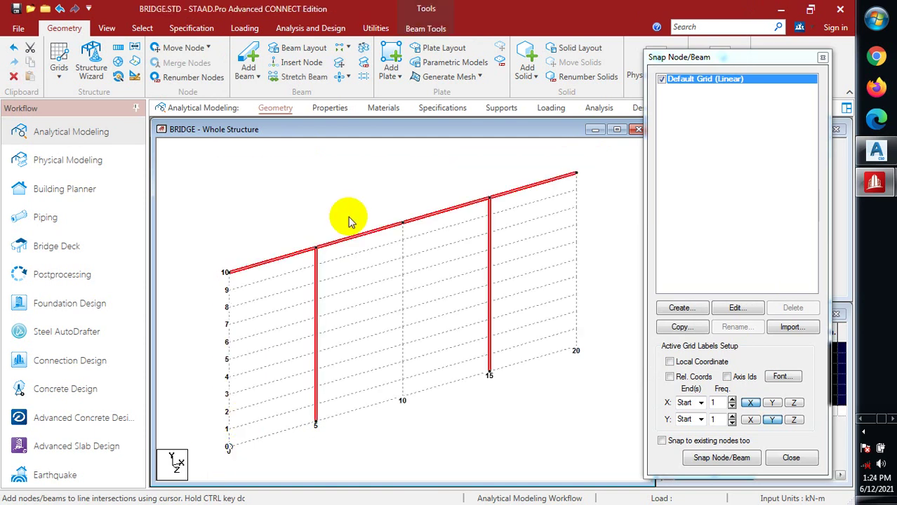
right_click(351, 190)
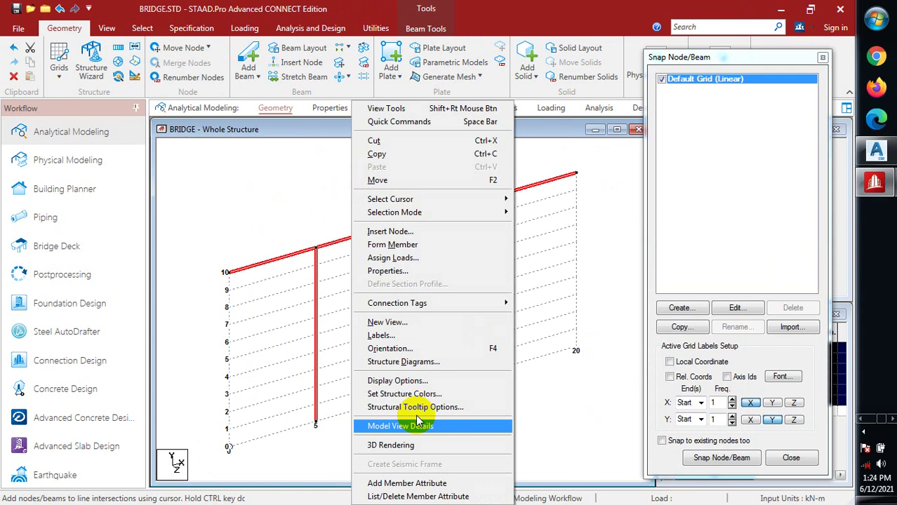
left_click(122, 48)
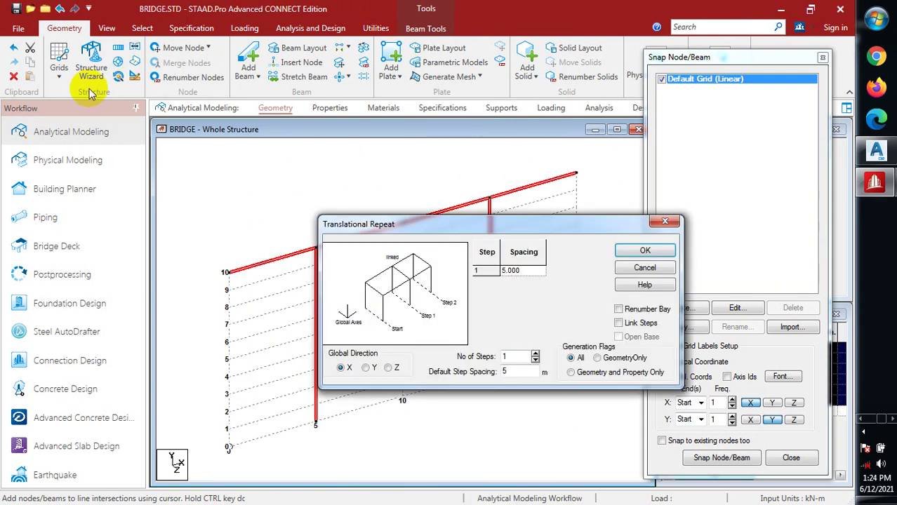
double_click(535, 354)
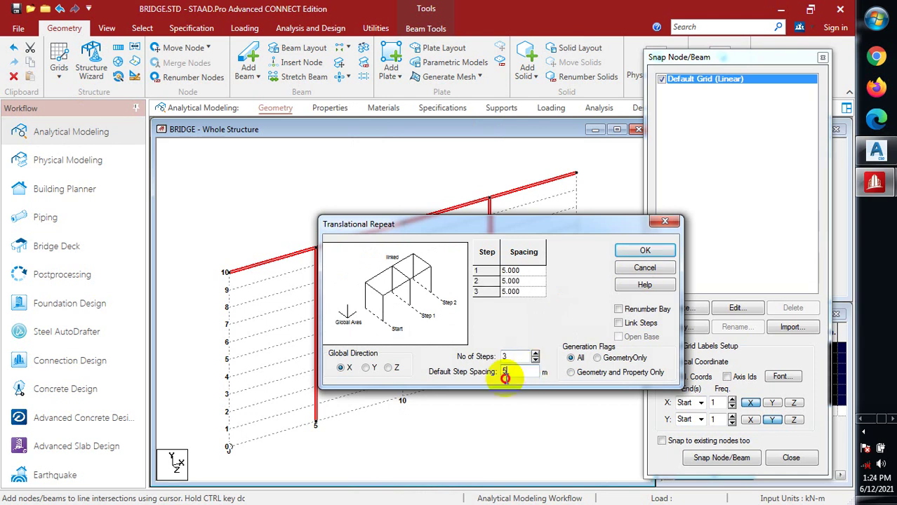
left_click_drag(511, 375, 483, 379)
type("10")
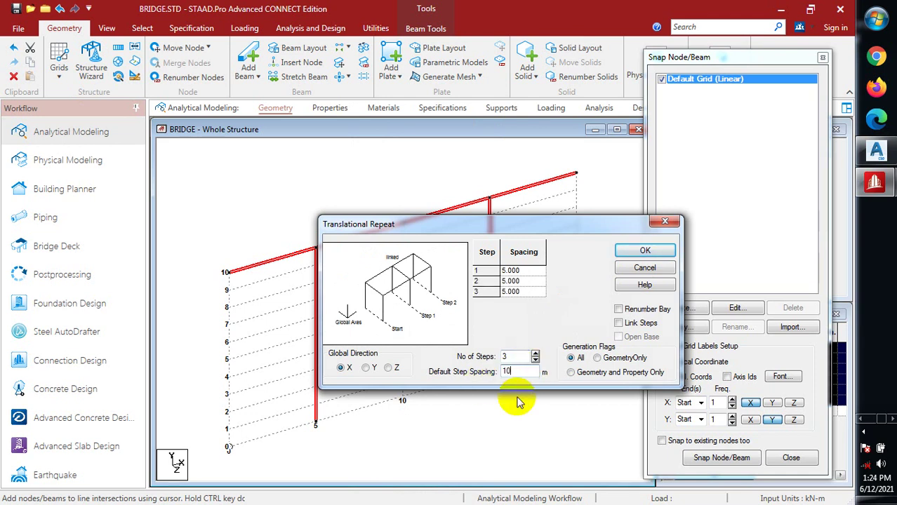
left_click(388, 367)
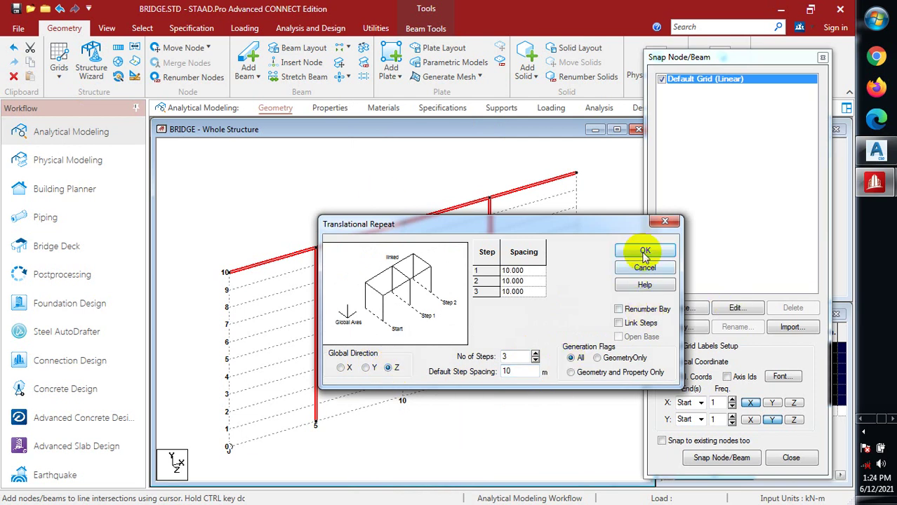
left_click(620, 323)
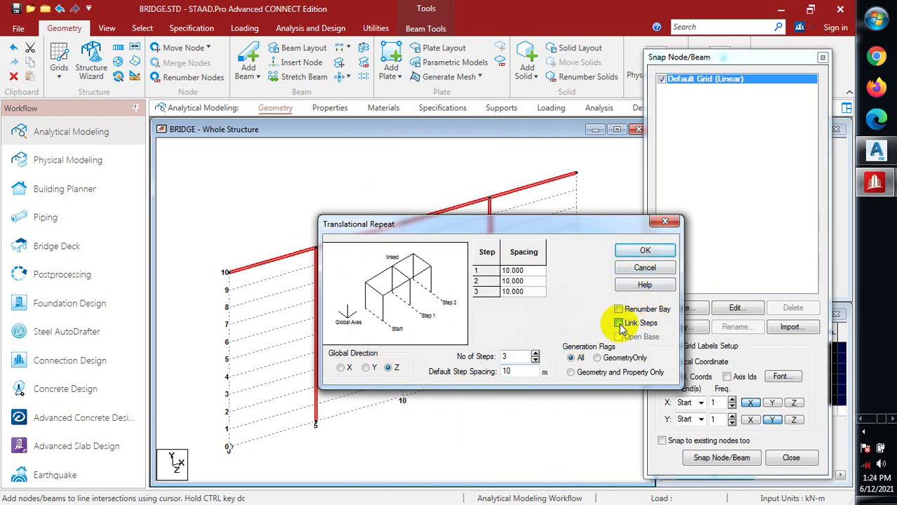
left_click_drag(568, 226, 761, 194)
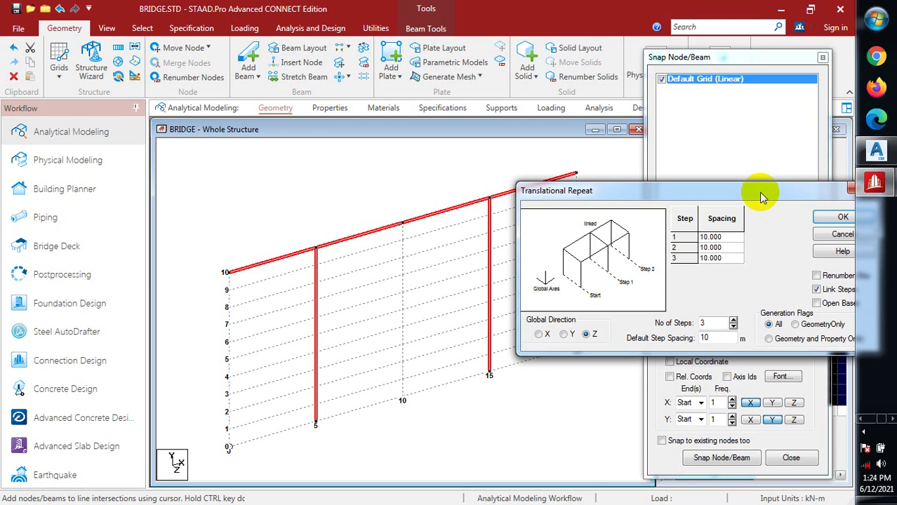
left_click_drag(759, 193, 725, 205)
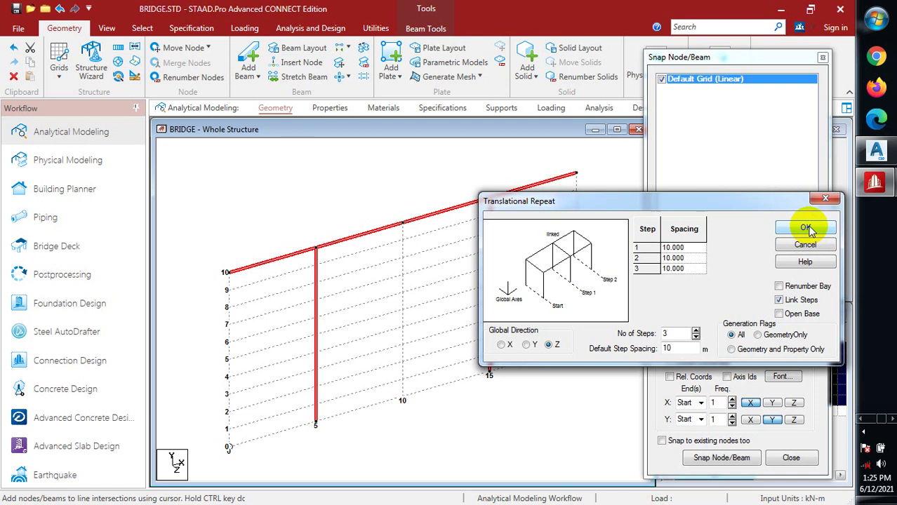
left_click(805, 229)
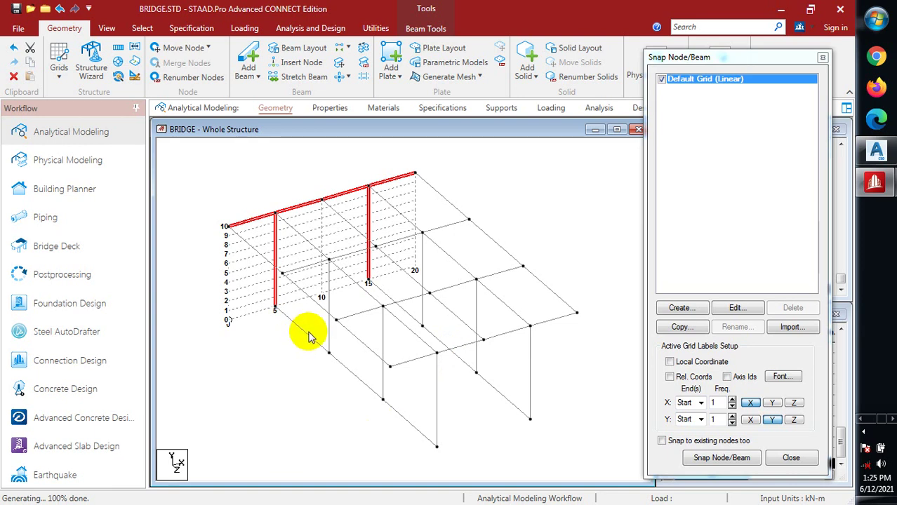
Delete the six longitudinal beams linking the column bases at ground level along X 5 and X 15.
left_click(309, 388)
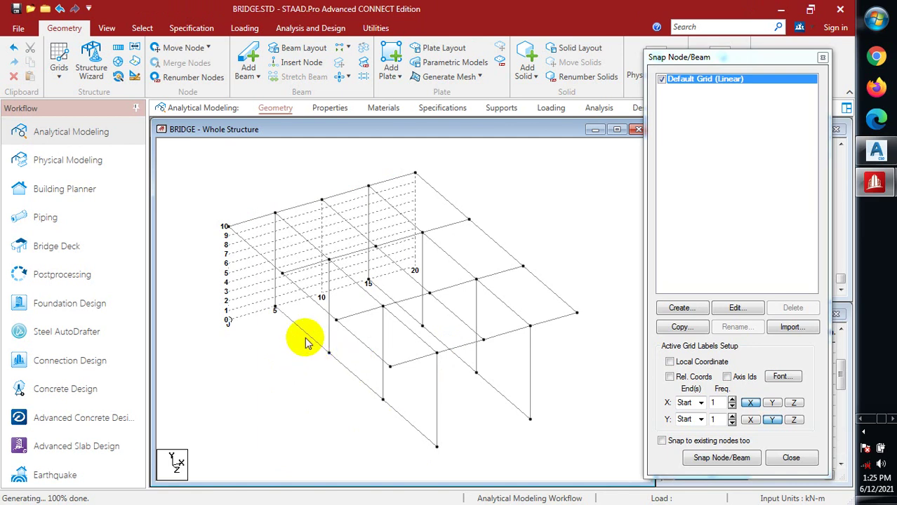
left_click(309, 336)
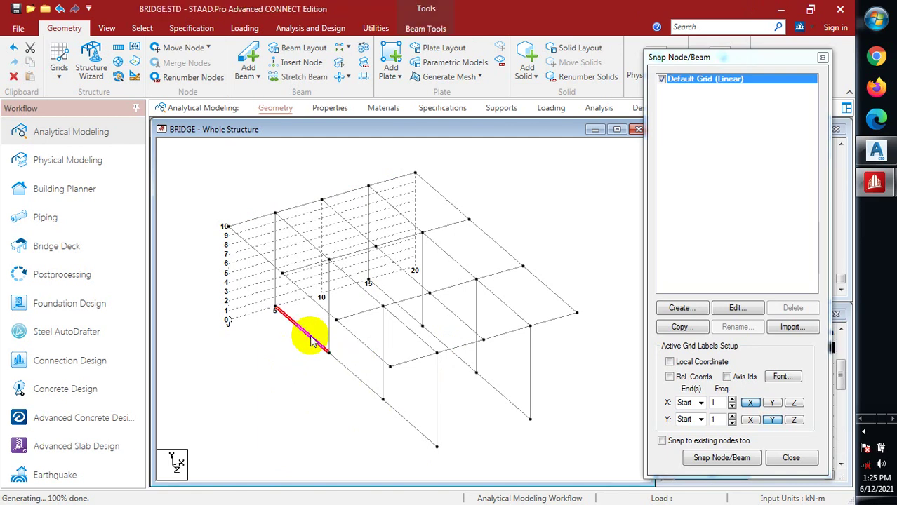
left_click(357, 378, "ctrl")
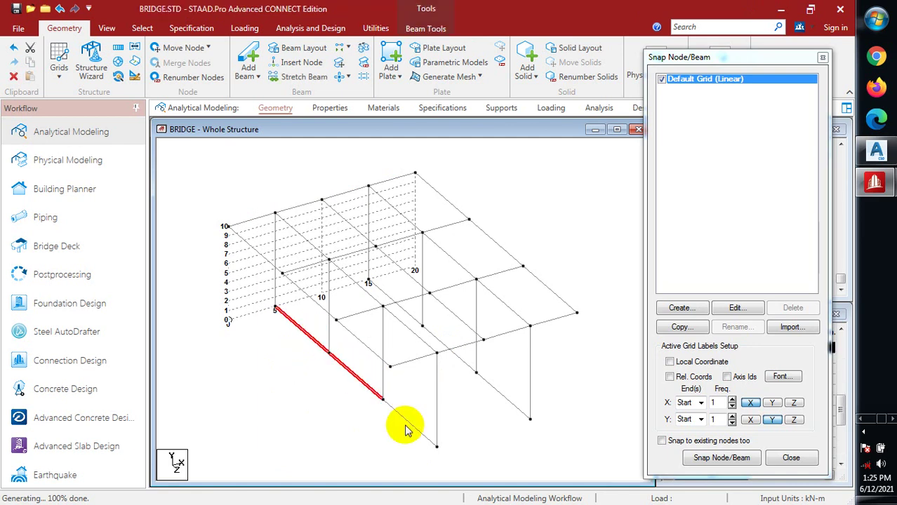
key("Delete")
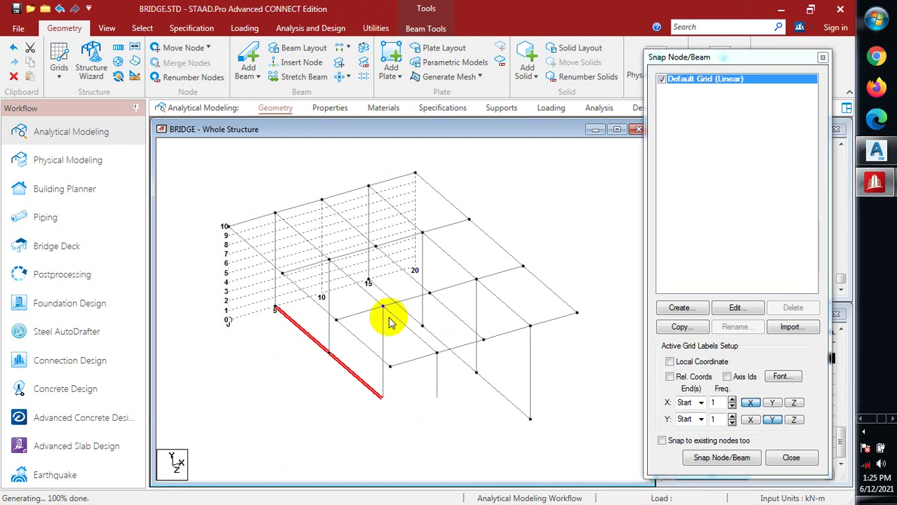
left_click(407, 315)
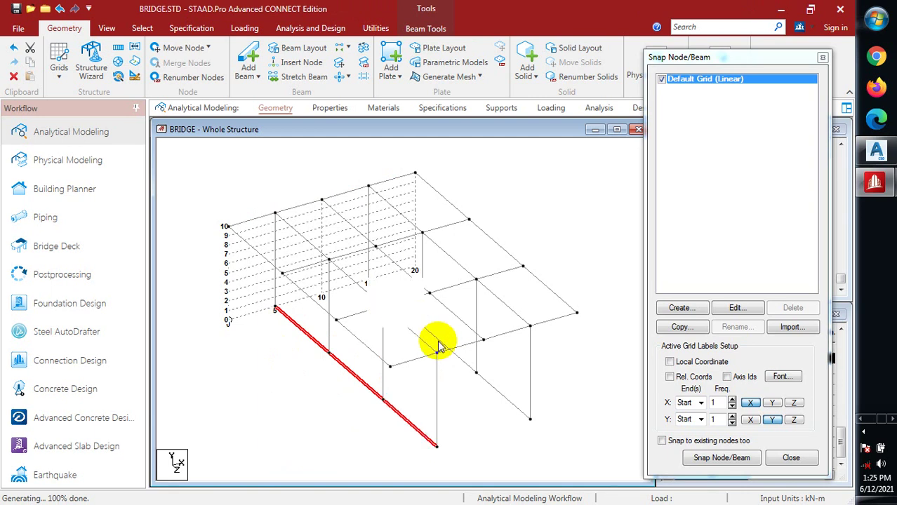
left_click(436, 338, "ctrl")
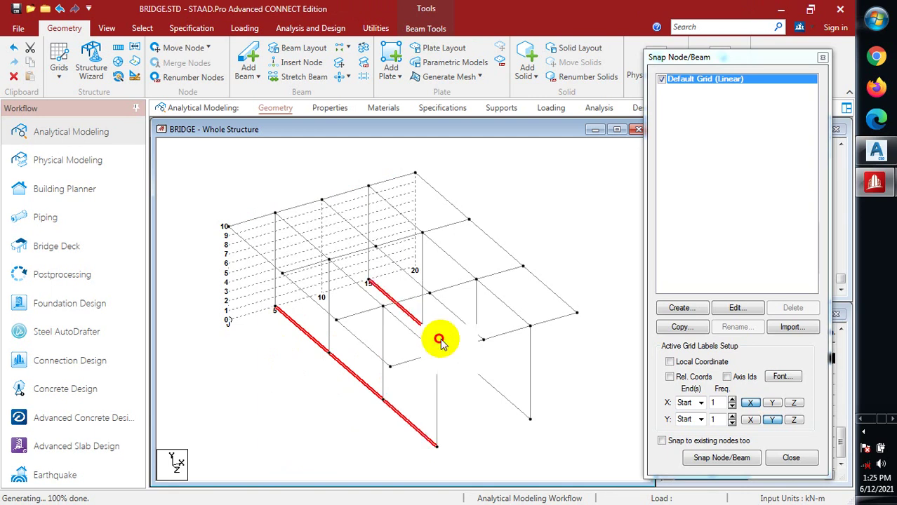
left_click(491, 414, "ctrl")
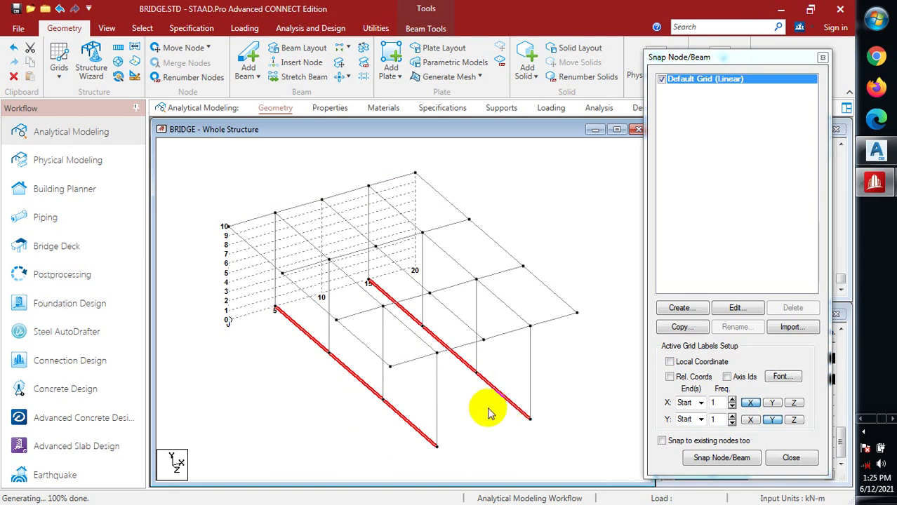
key("Delete")
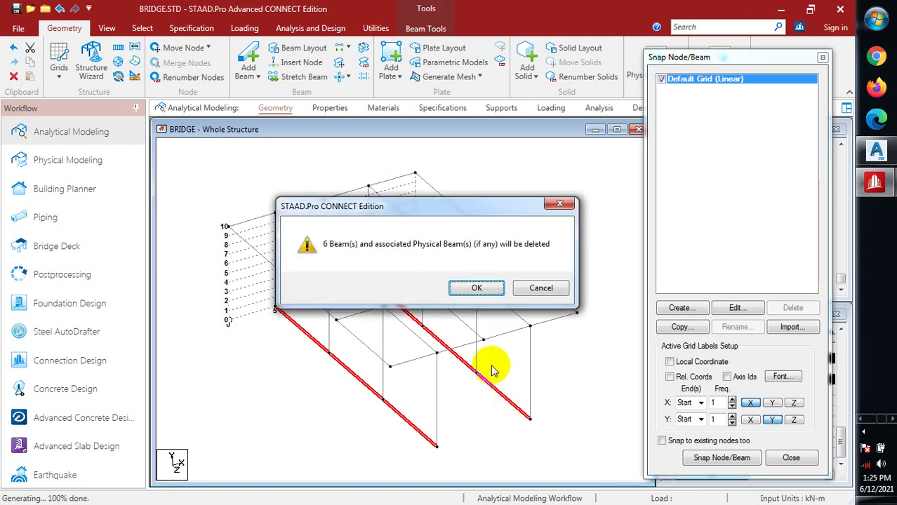
left_click(471, 286)
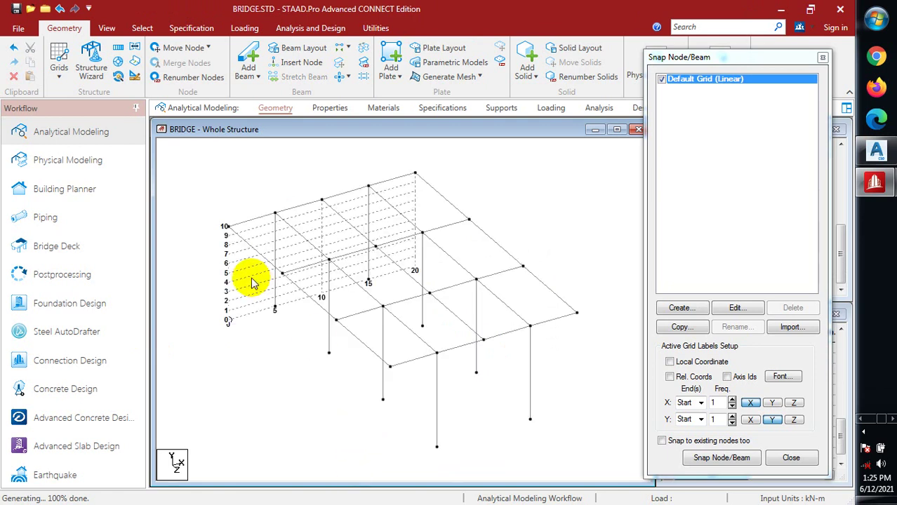
Close the Snap Node/Beam grid window.
left_click(60, 59)
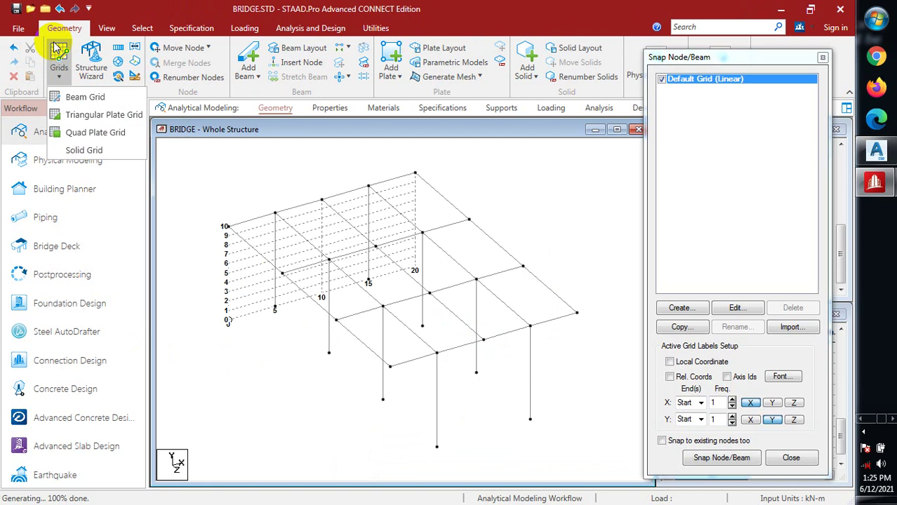
left_click(811, 454)
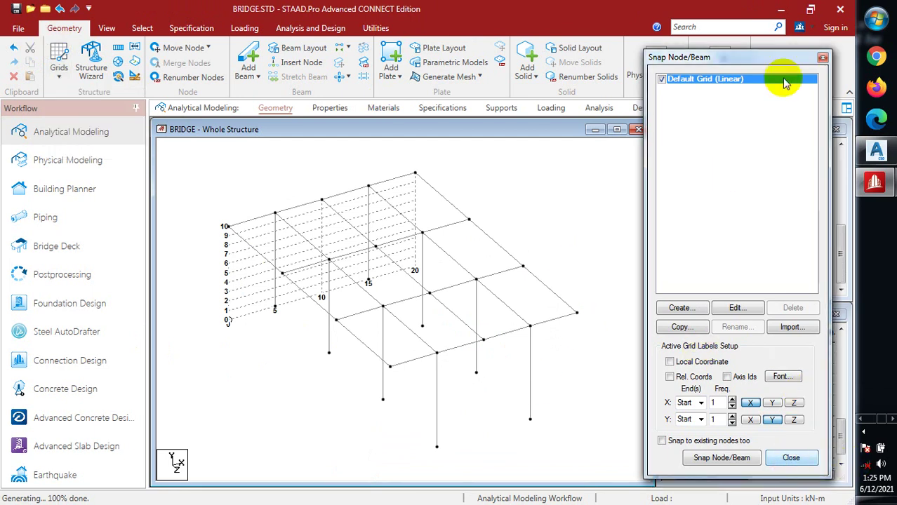
left_click(822, 56)
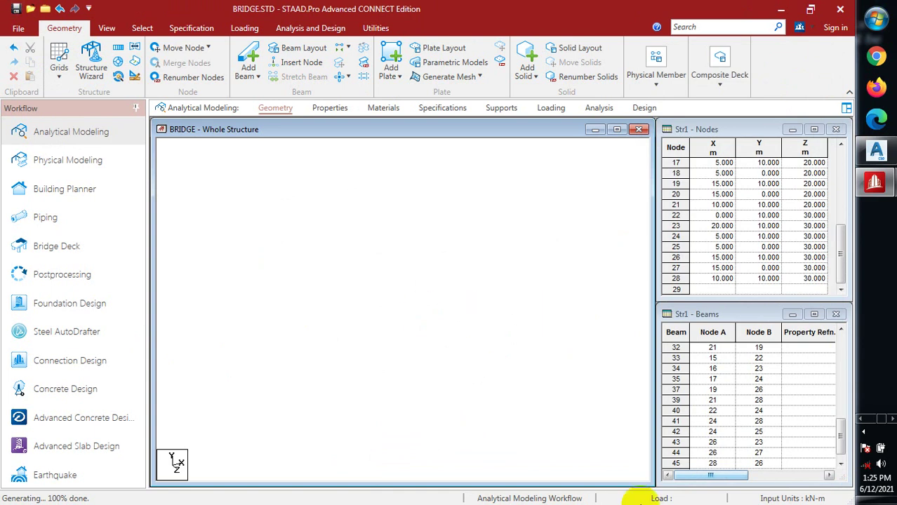
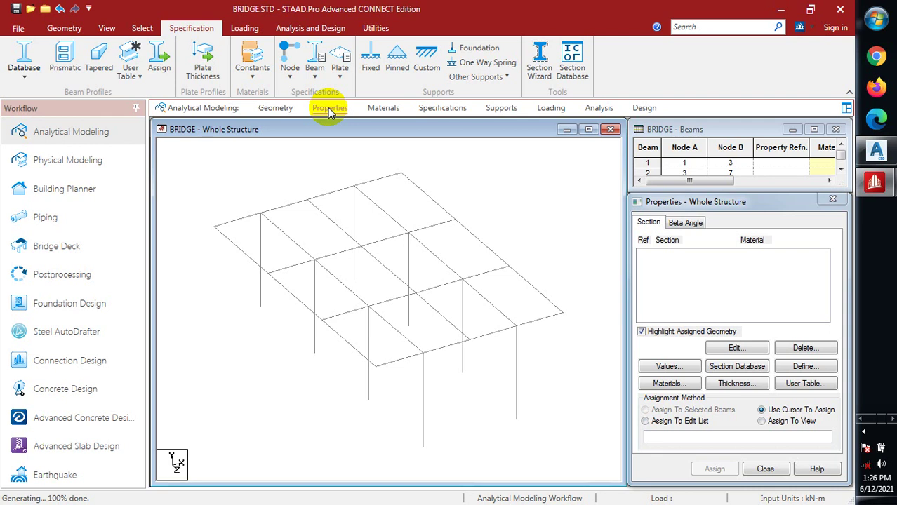
Define a circular concrete section with a YD of 0.3 m and add it to the section properties.
left_click(805, 367)
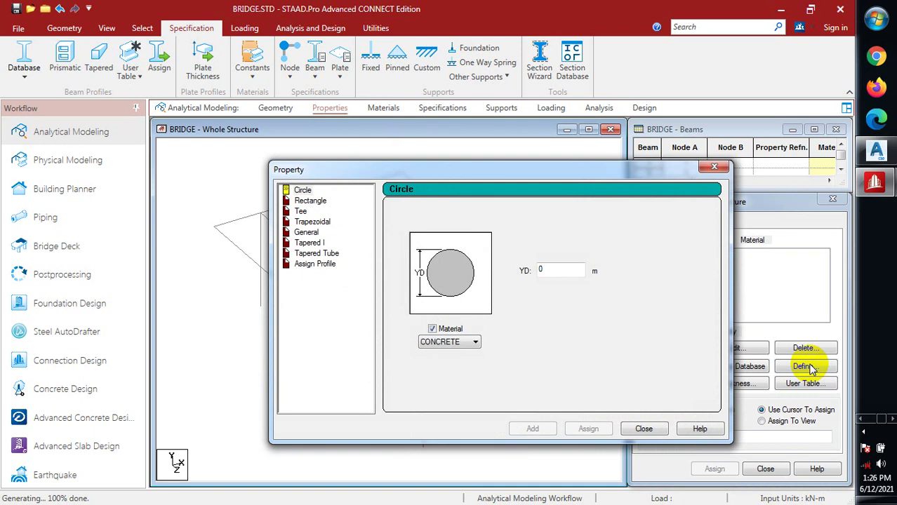
left_click(542, 269)
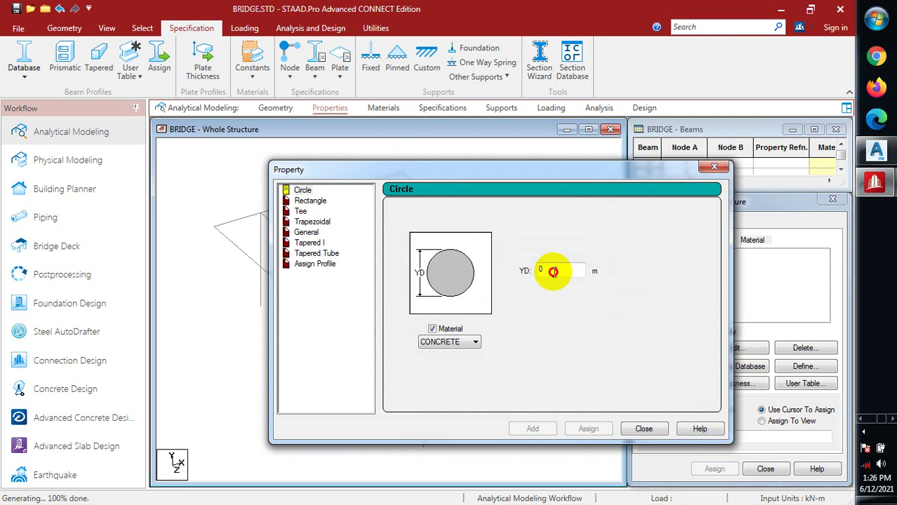
type(".")
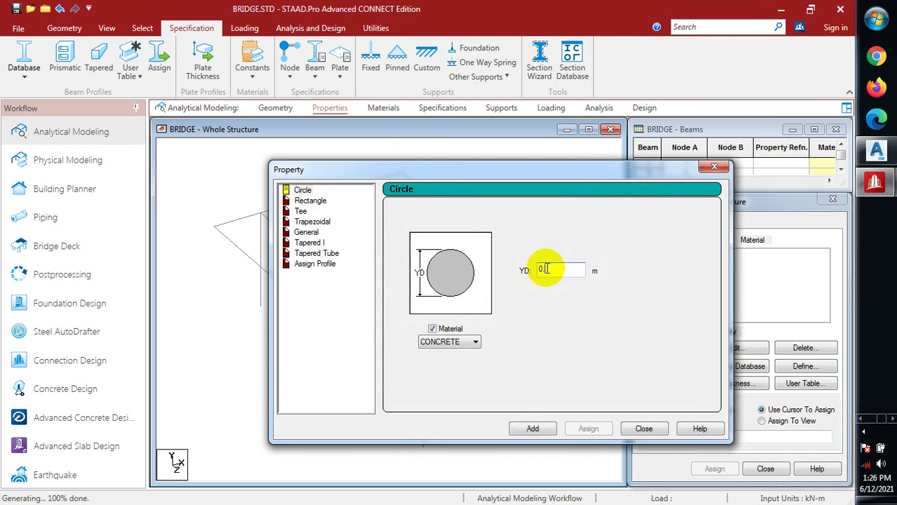
type("3")
left_click(535, 429)
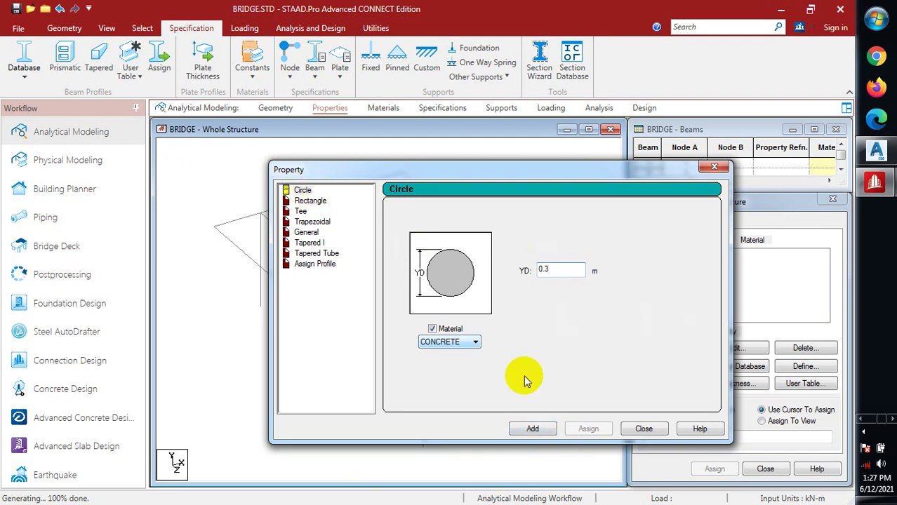
left_click(531, 427)
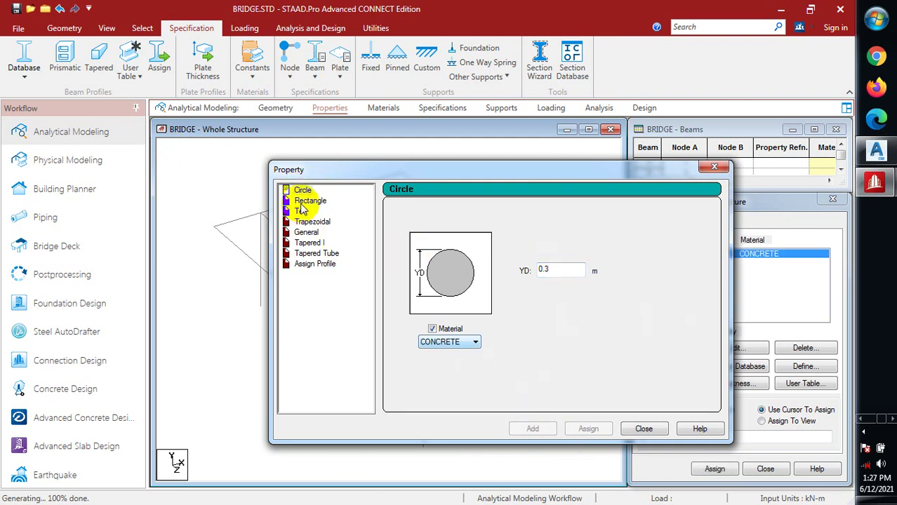
Add a rectangular concrete section with YD 0.6 m and ZD 0.3 m, and finish defining sections.
left_click(309, 202)
left_click(554, 262)
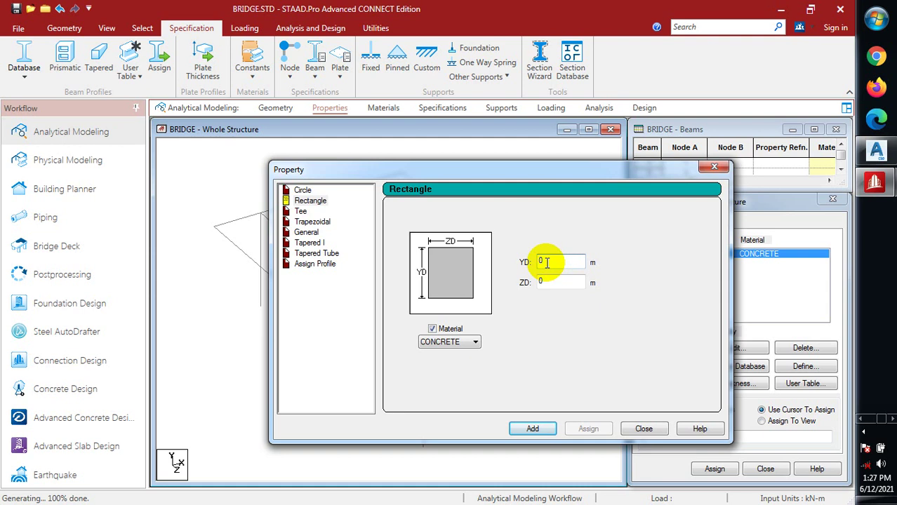
type(".3")
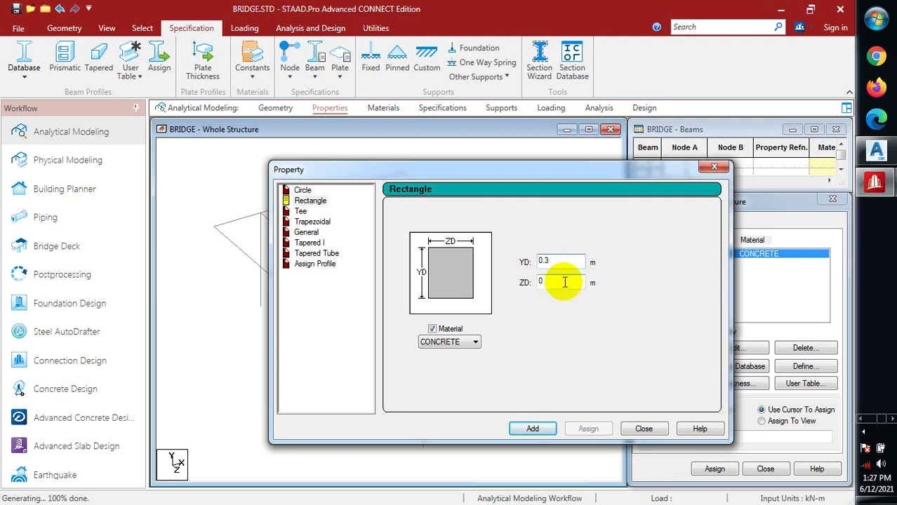
left_click(564, 282)
left_click_drag(543, 261, 548, 261)
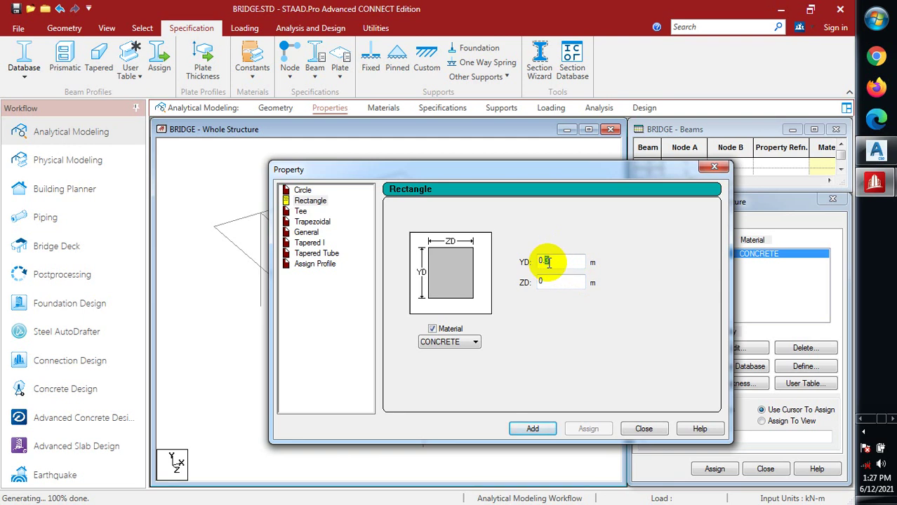
type("6")
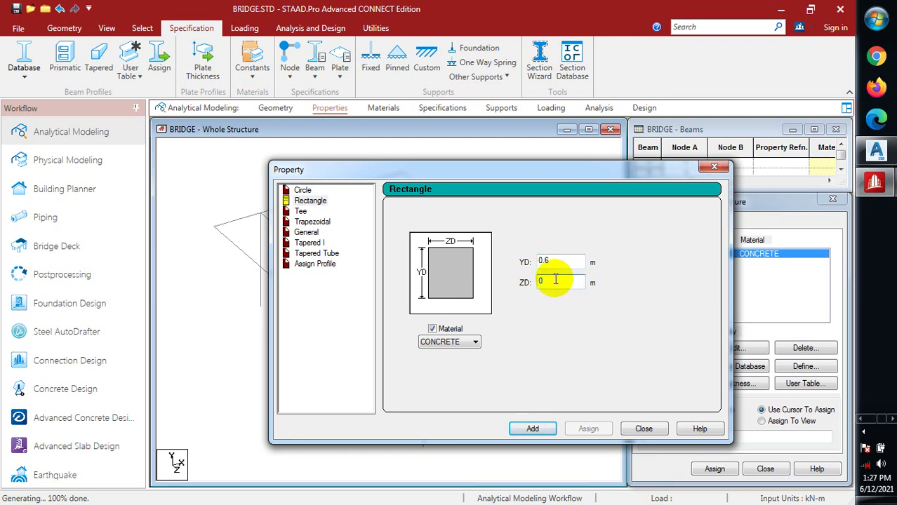
left_click(555, 280)
type(".3")
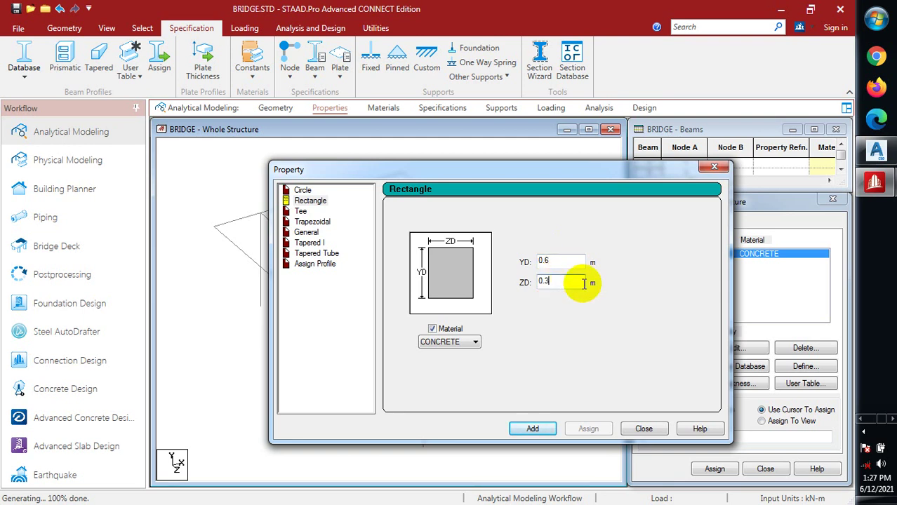
left_click(521, 429)
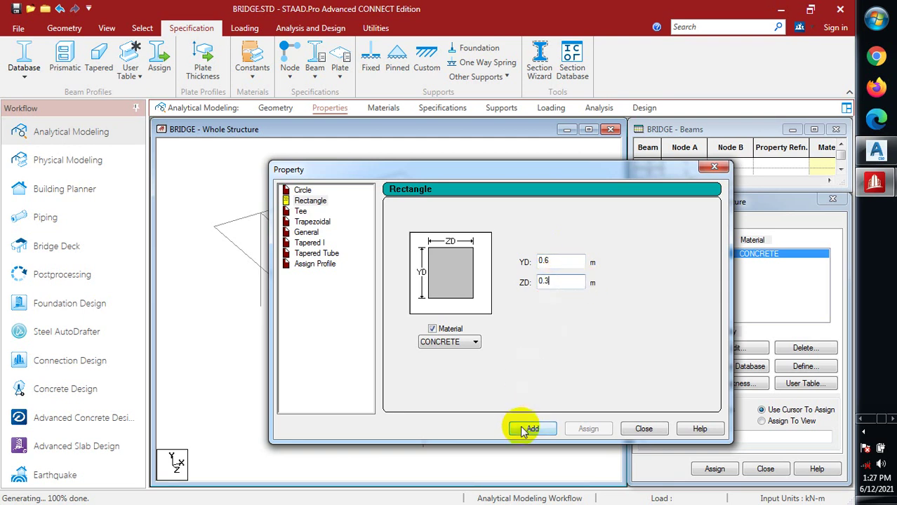
left_click(645, 428)
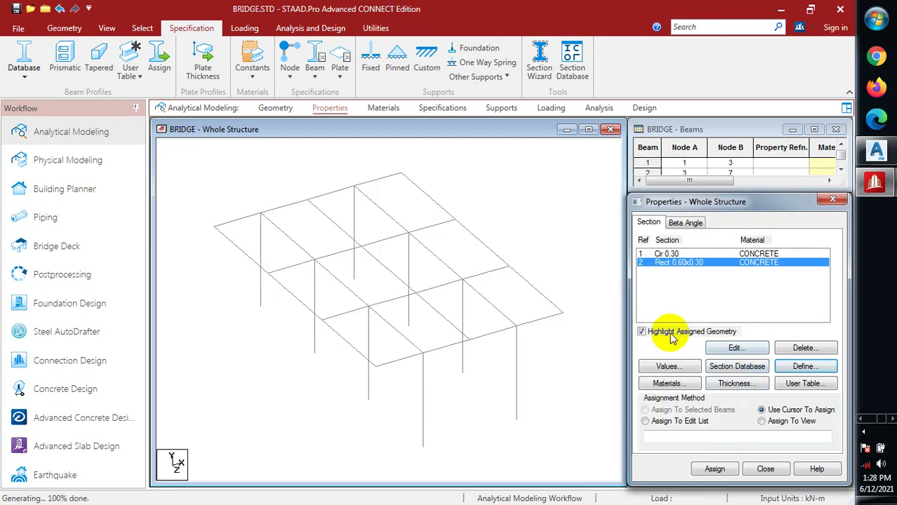
Add a concrete plate thickness property of 0.2 m at all four nodes.
left_click(736, 383)
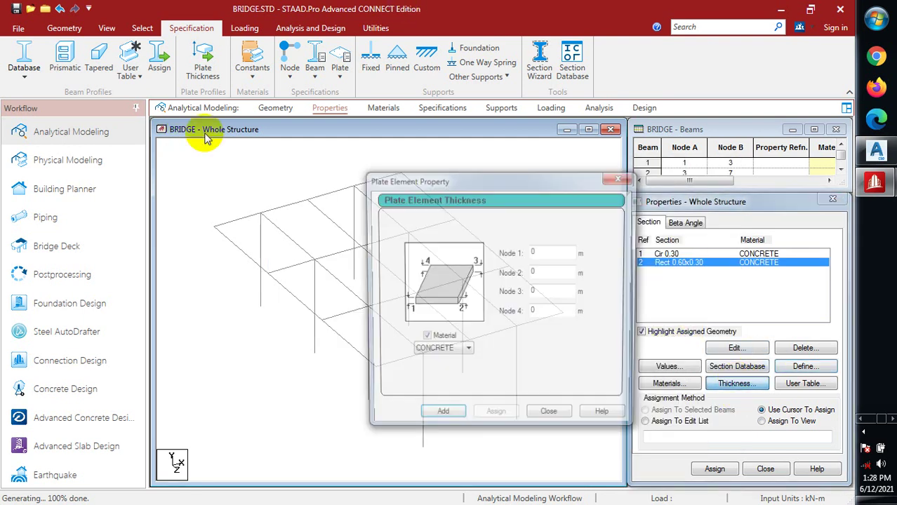
left_click(545, 253)
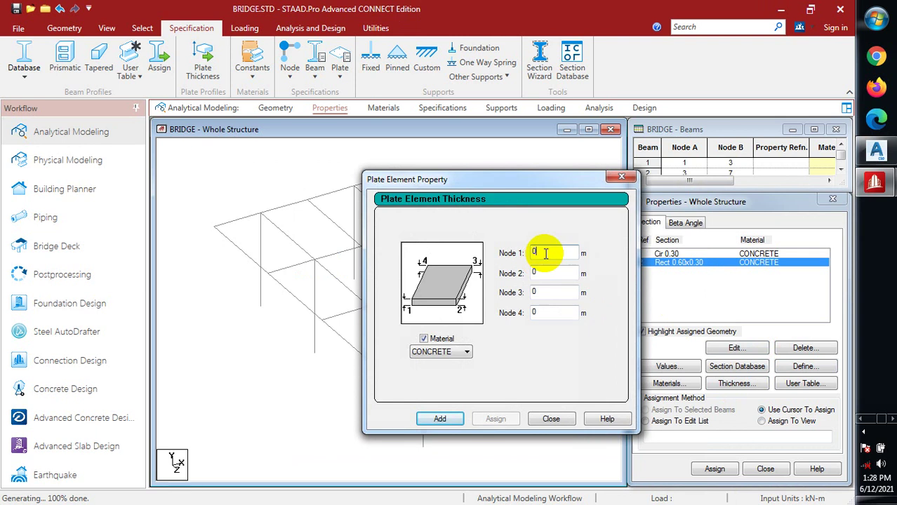
type(".2")
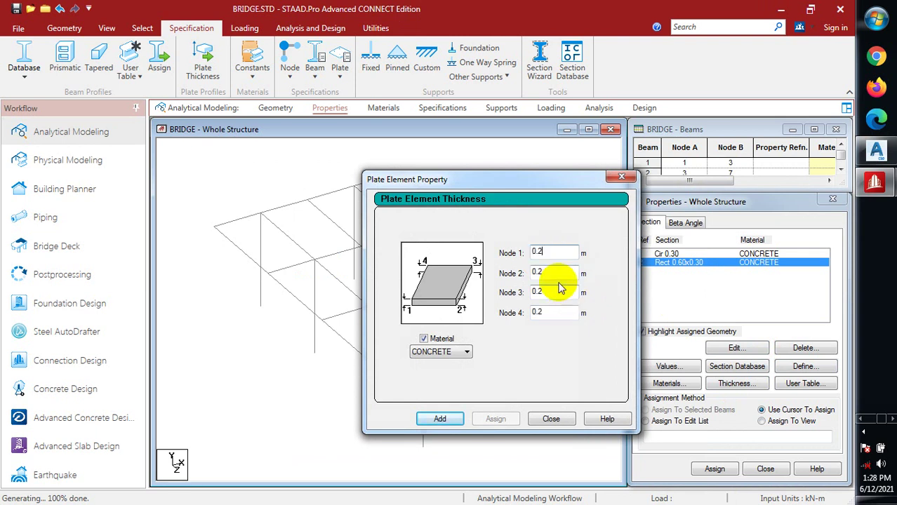
left_click(440, 419)
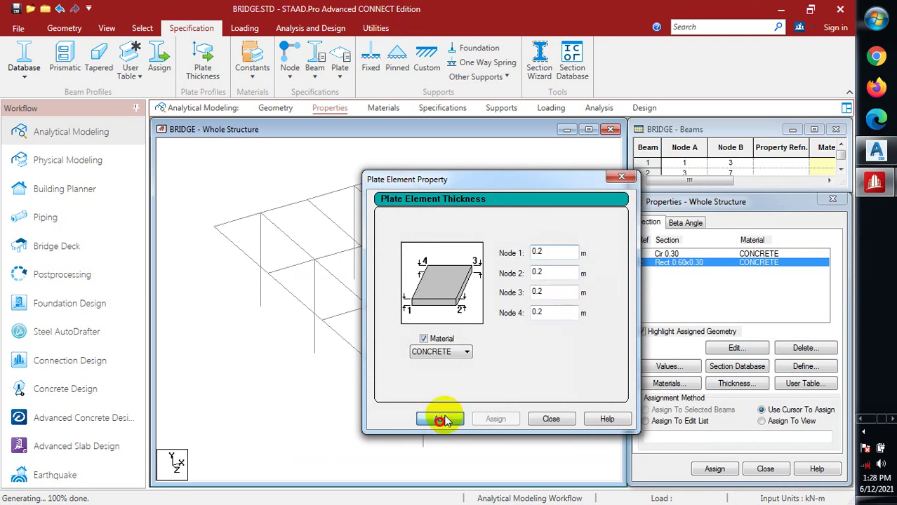
left_click(551, 419)
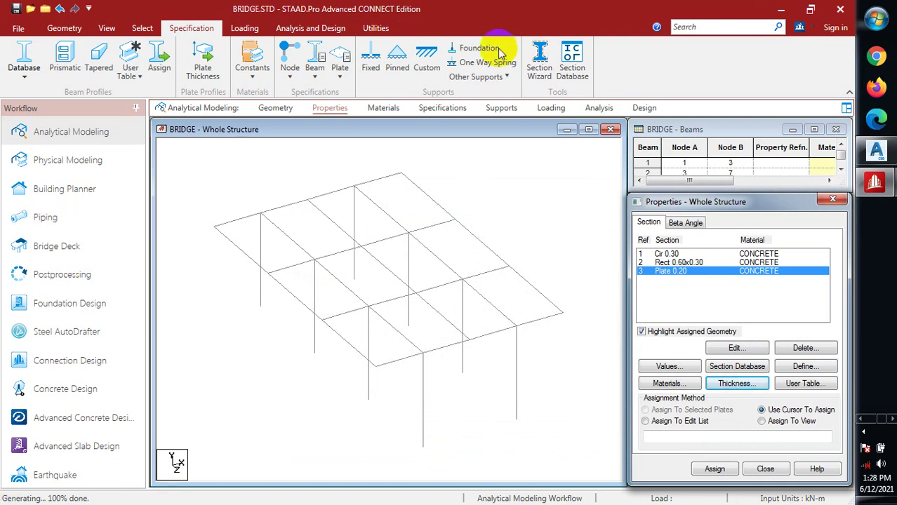
Outline the deck surface for a new mesh through its four outer corner nodes, closing the polygon at the starting corner.
left_click(64, 29)
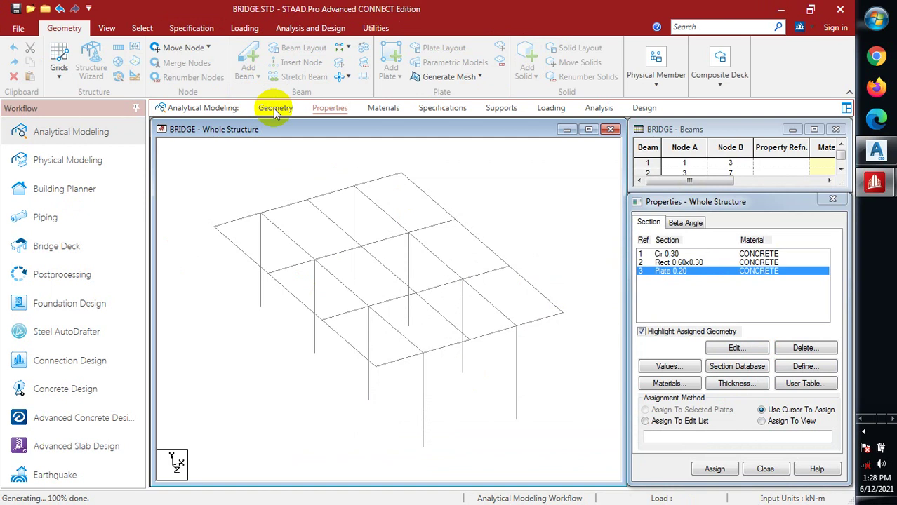
left_click(480, 77)
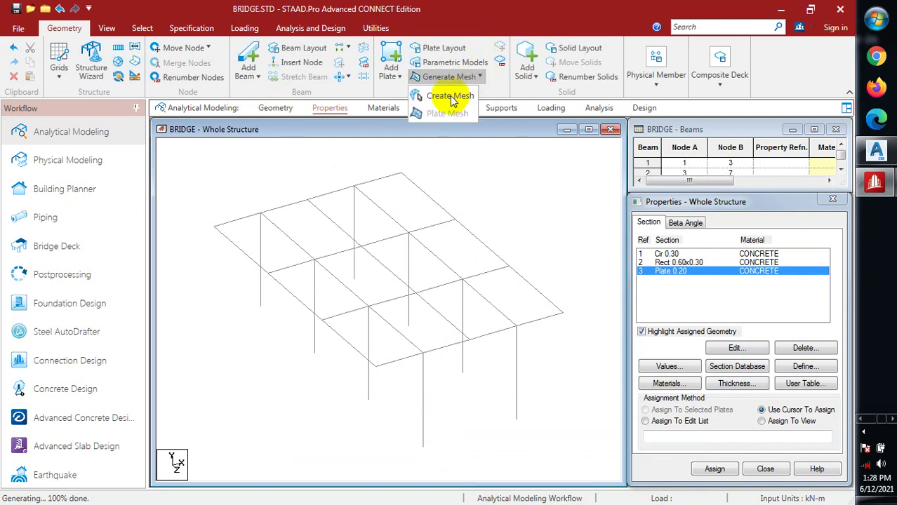
left_click(452, 98)
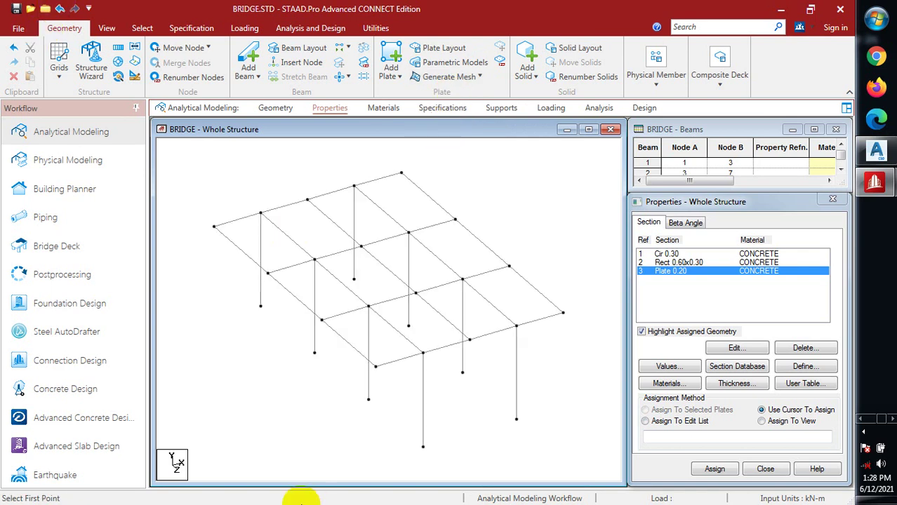
left_click(214, 226)
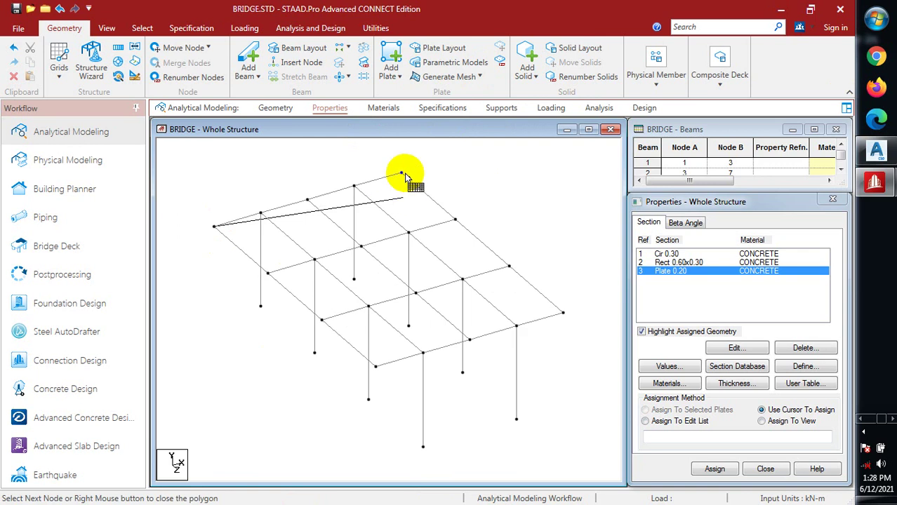
left_click(401, 172)
left_click(563, 312)
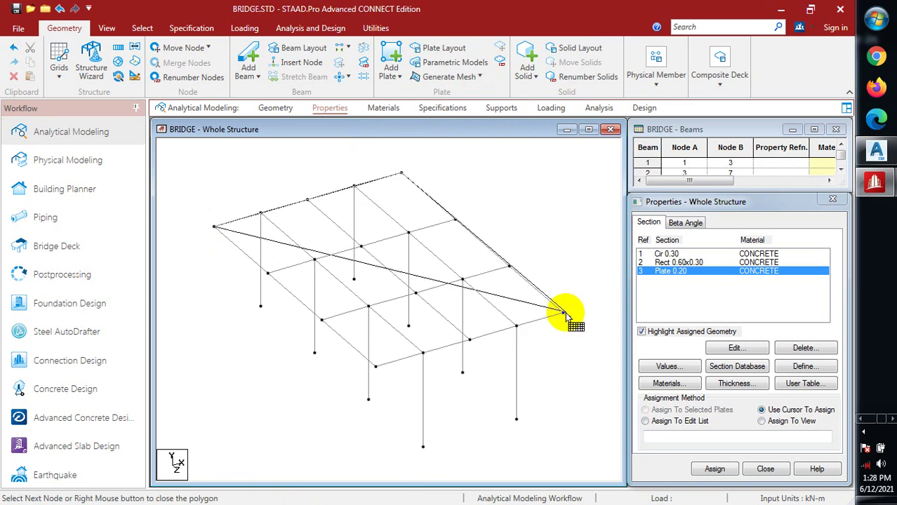
left_click(375, 365)
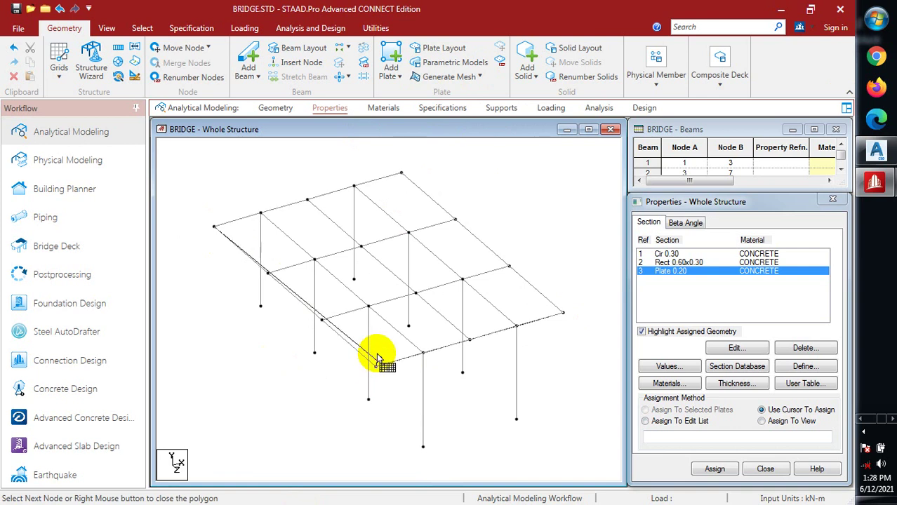
left_click(215, 227)
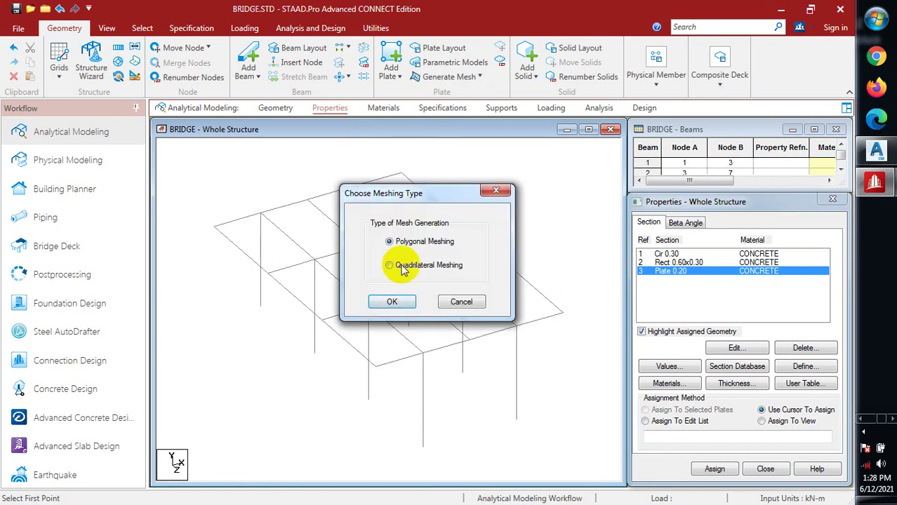
Generate the deck mesh with Quadrilateral Meshing, using quadrilateral elements, bias 1 and 10 divisions along each side.
left_click(397, 266)
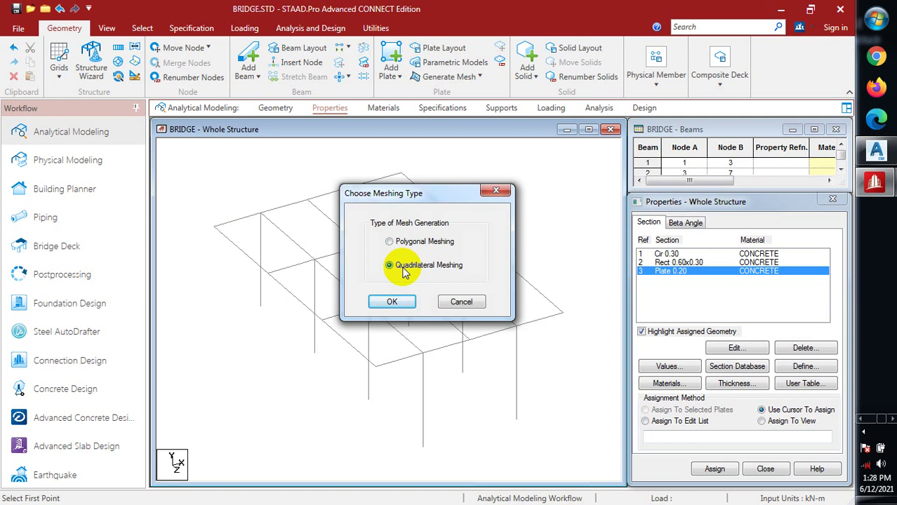
left_click(395, 302)
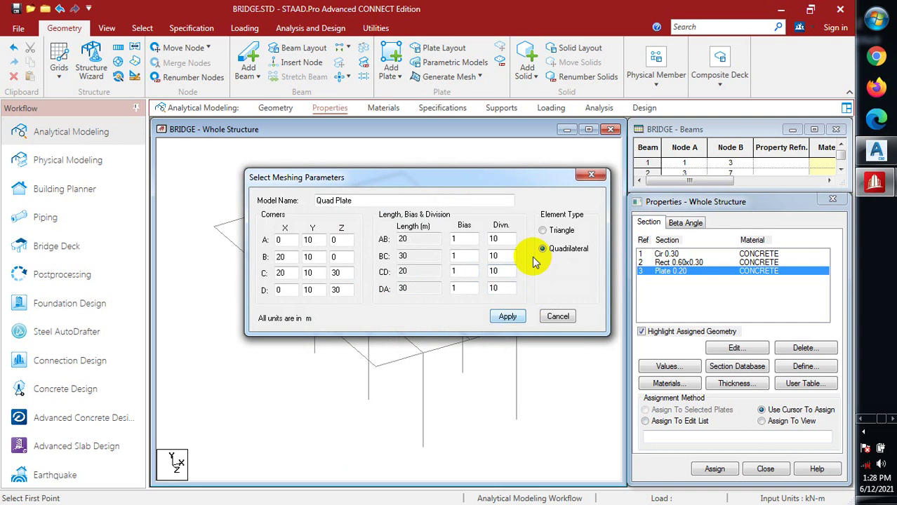
left_click(509, 315)
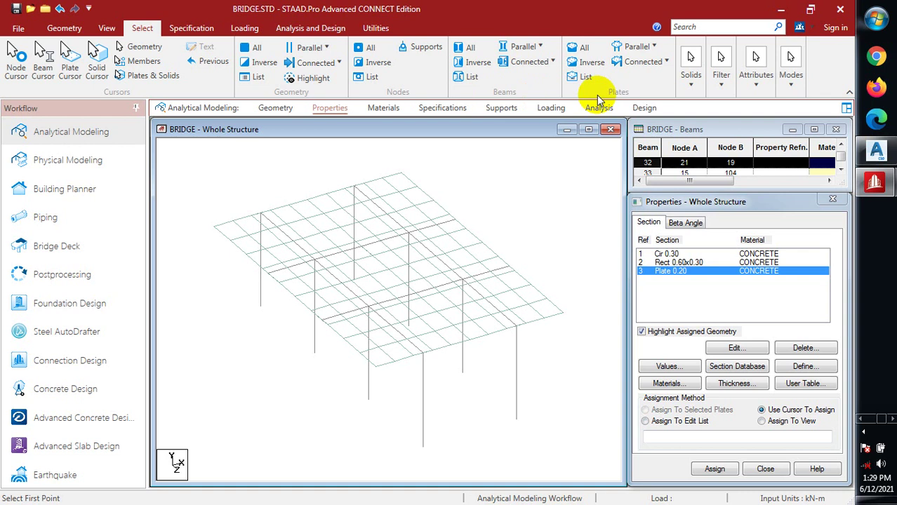
Select all plates parallel to the XZ plane and assign the Plate 0.20 thickness property to them.
left_click(692, 23)
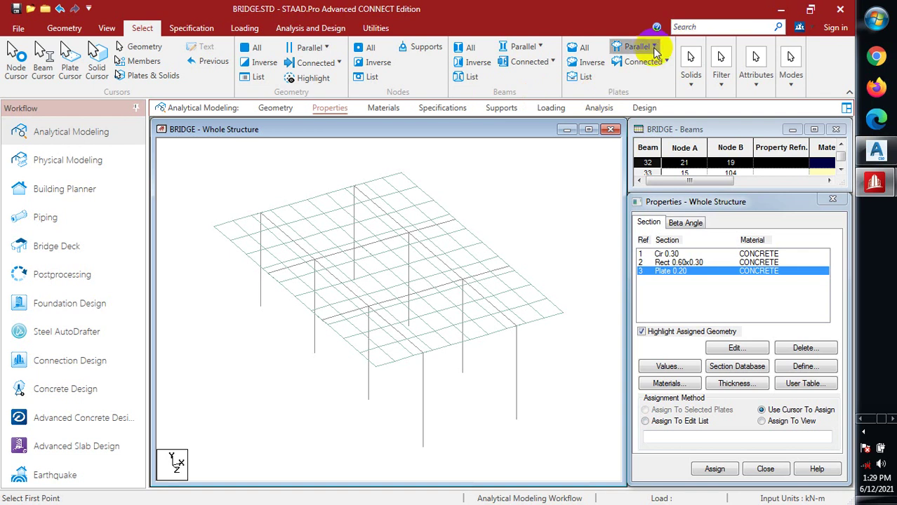
left_click(653, 48)
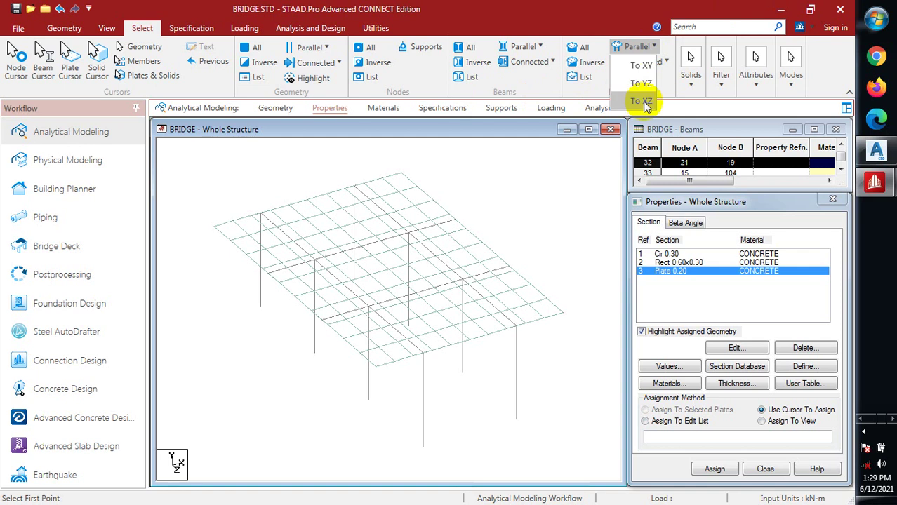
left_click(641, 102)
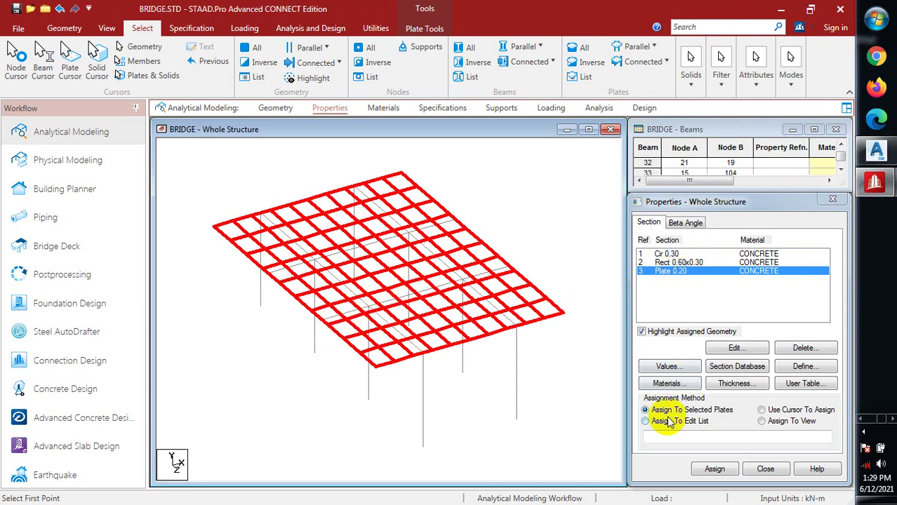
left_click(714, 469)
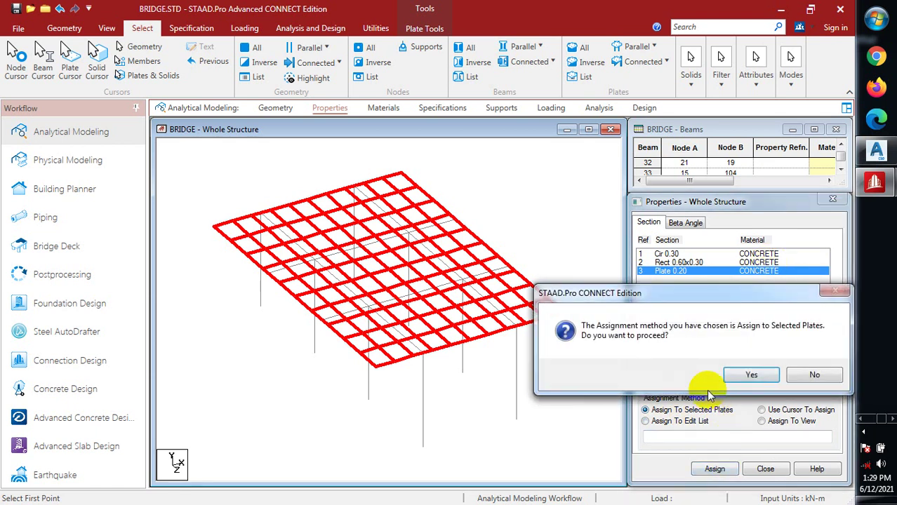
left_click(747, 374)
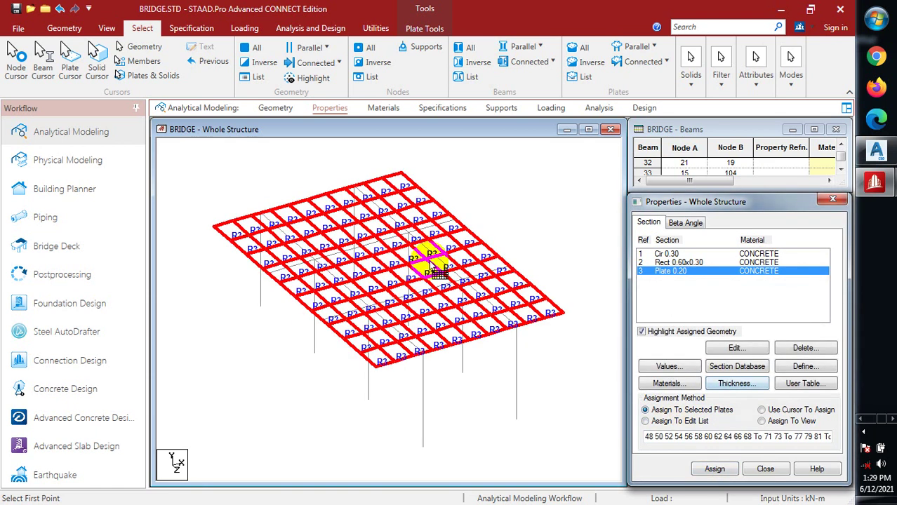
left_click(541, 47)
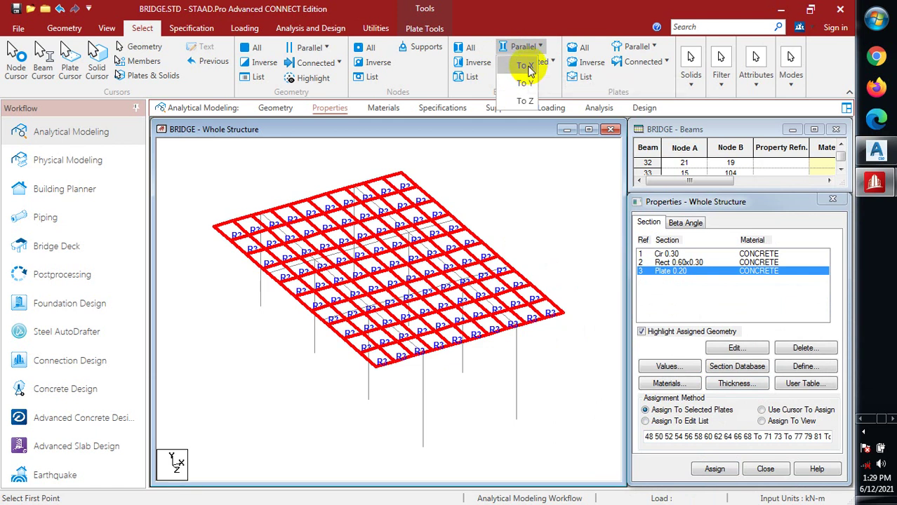
left_click(528, 66)
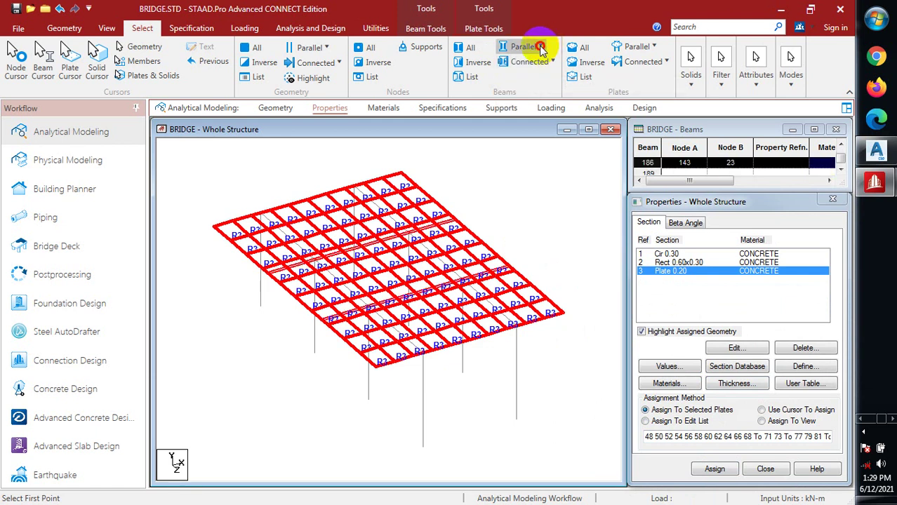
left_click(536, 47)
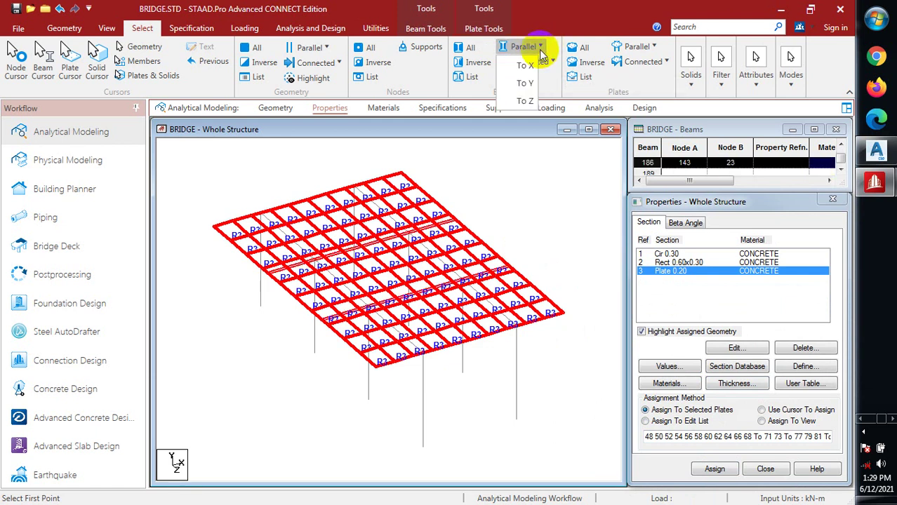
left_click(533, 83)
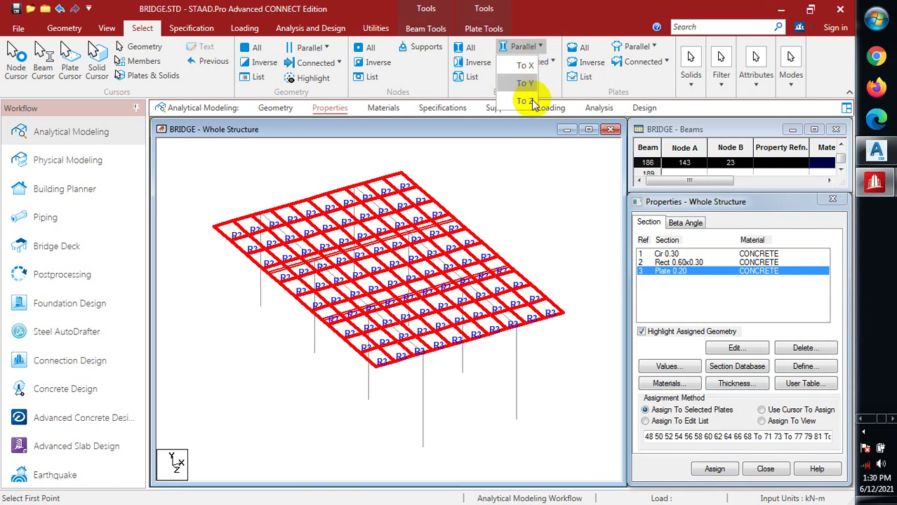
left_click(525, 102)
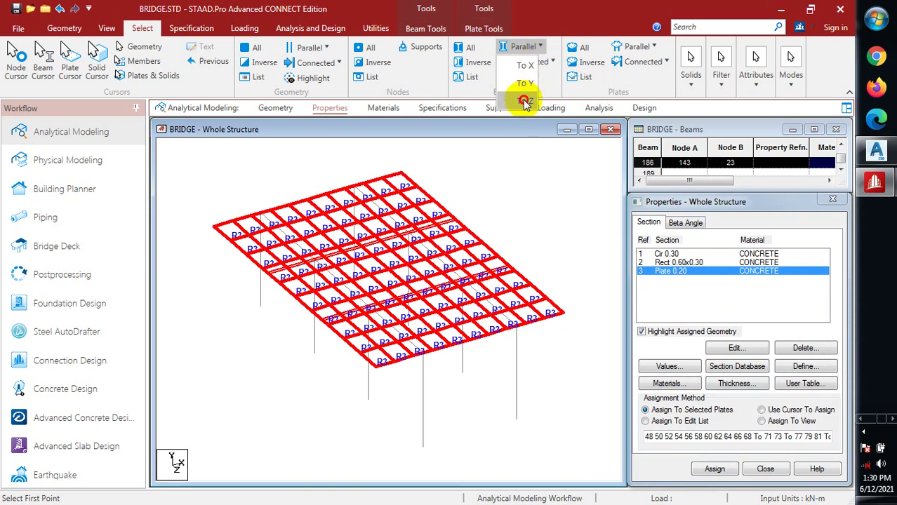
left_click(442, 208)
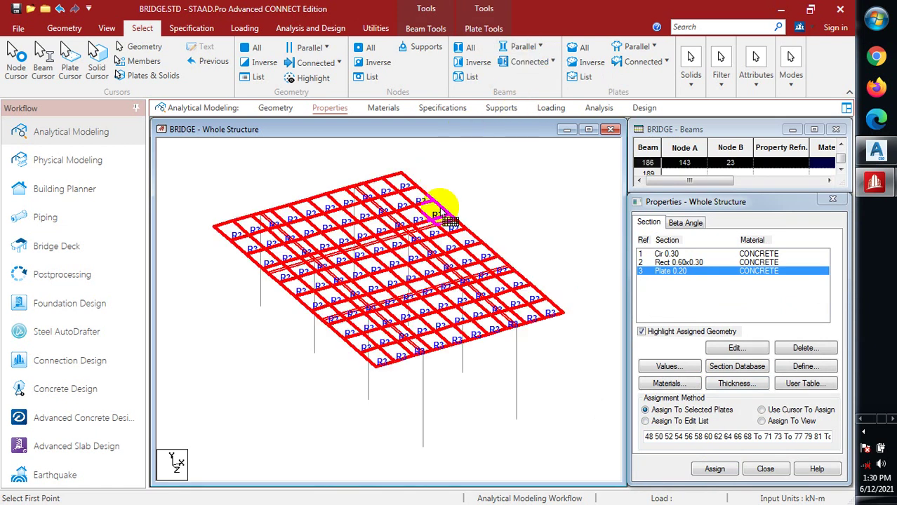
left_click(430, 362)
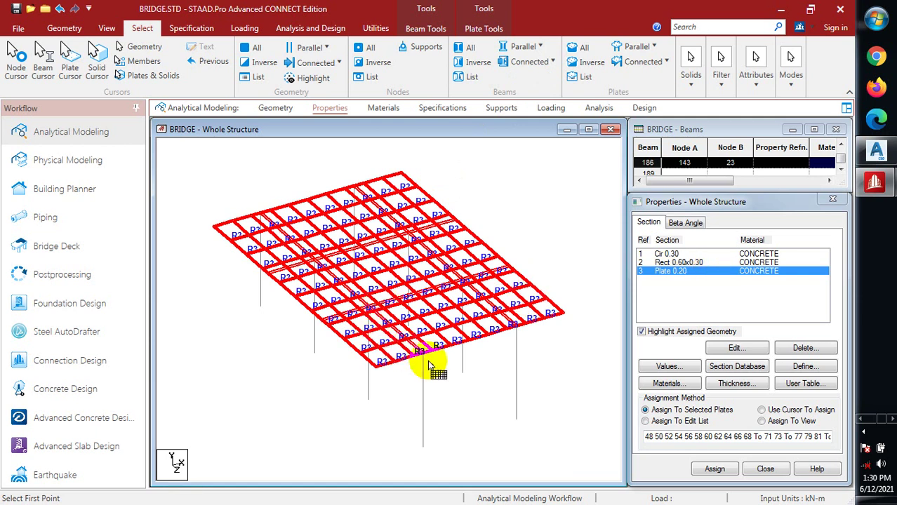
Assign the Rect 0.60x0.30 section to all deck beams parallel to the X and Z axes.
left_click(690, 263)
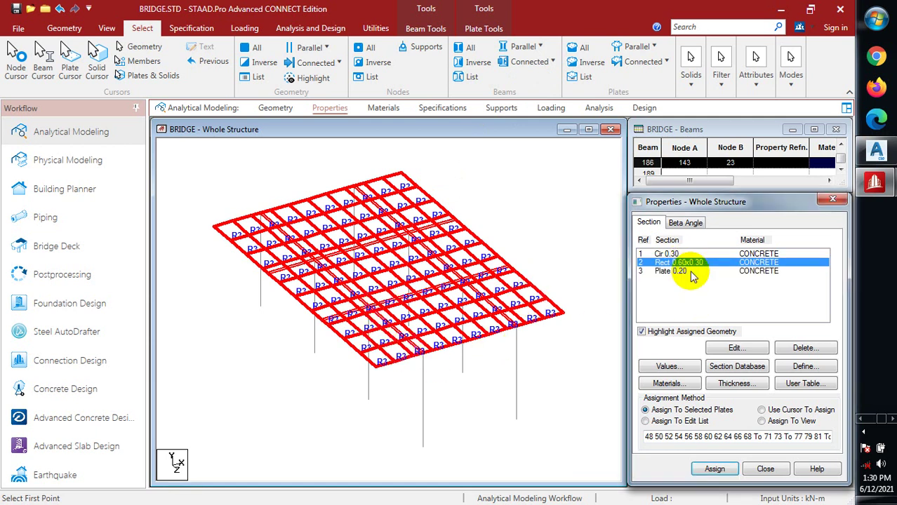
left_click(541, 46)
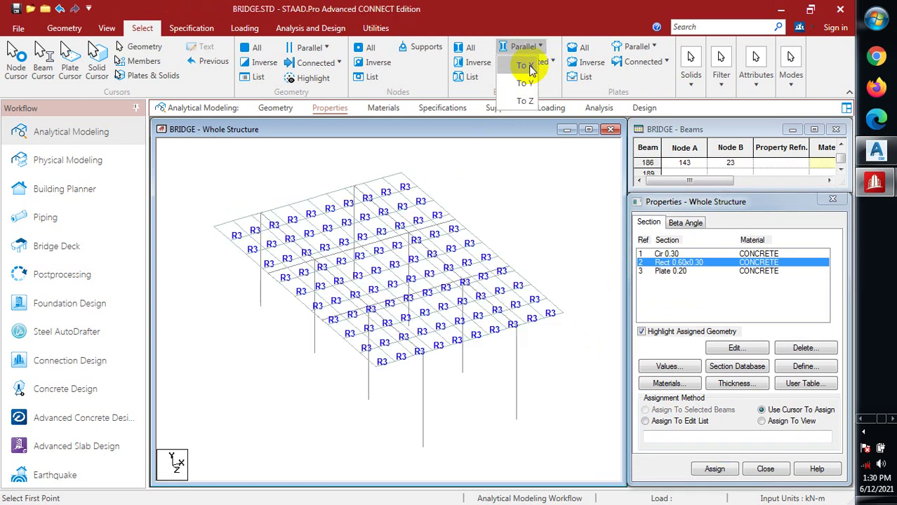
left_click(526, 66)
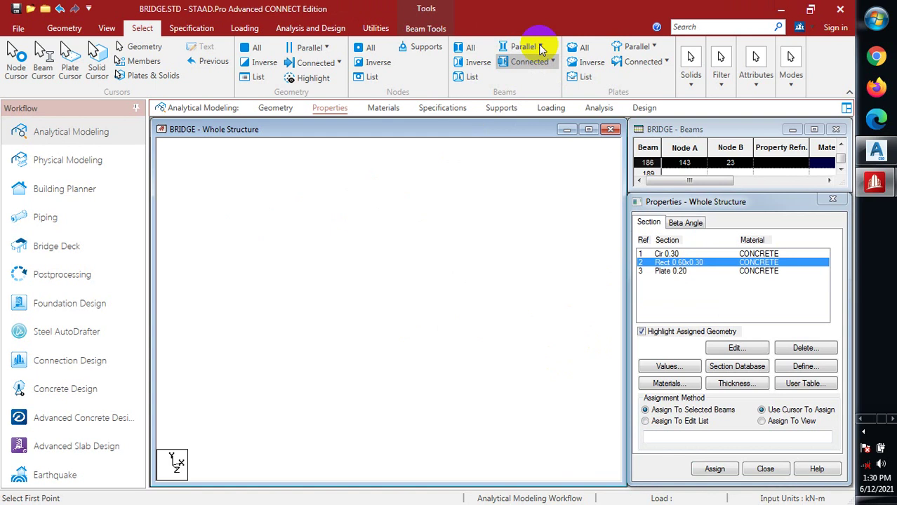
left_click(541, 46)
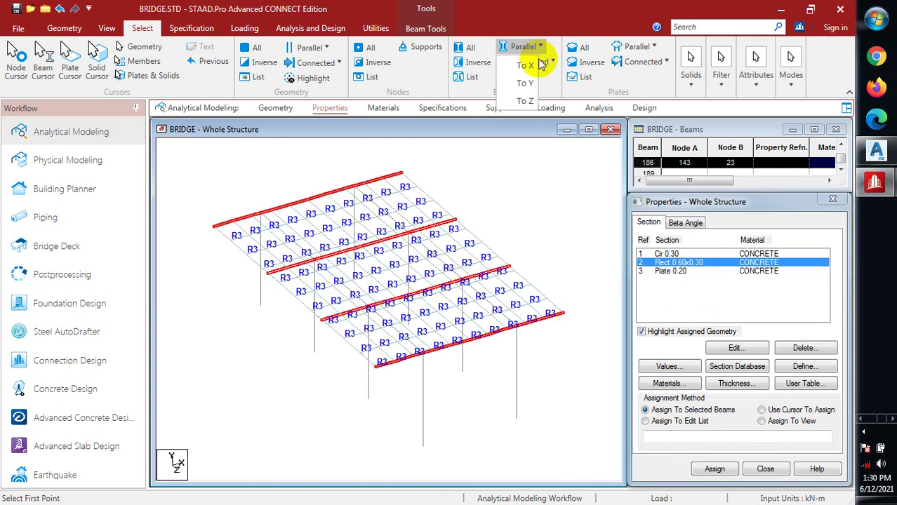
left_click(526, 103)
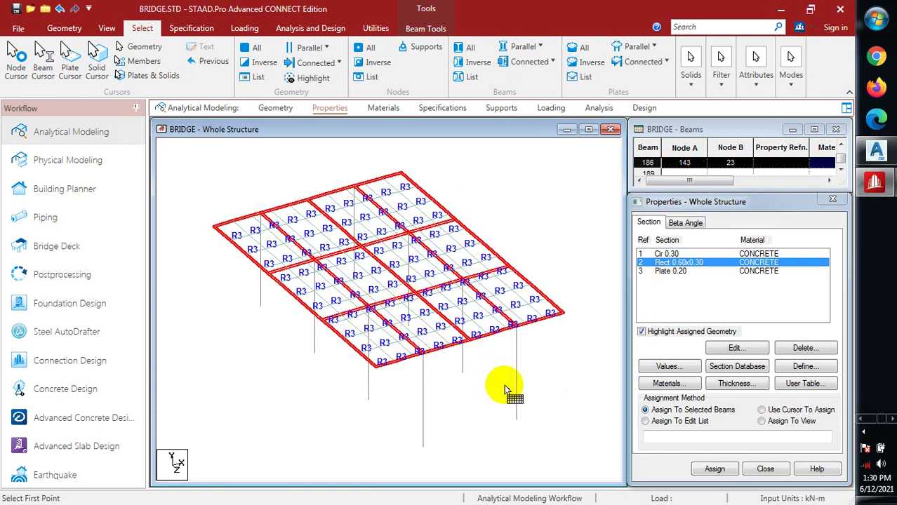
left_click(714, 469)
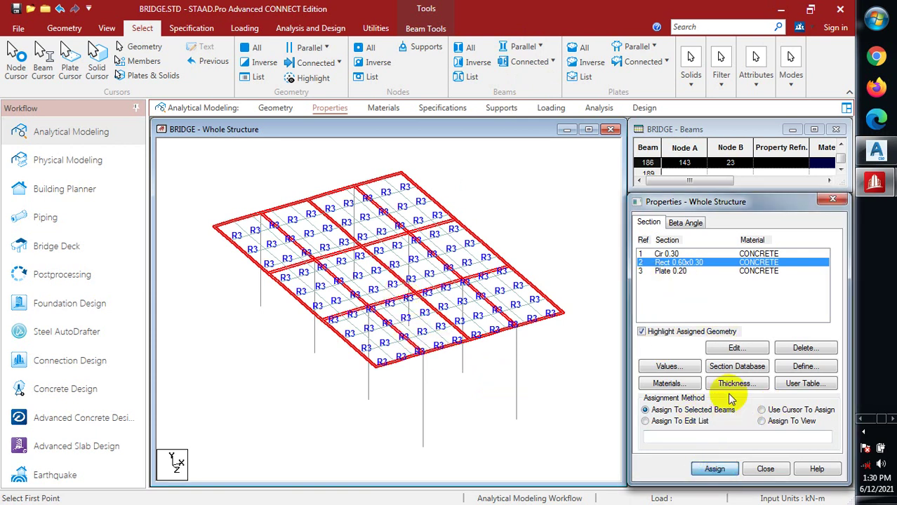
left_click(739, 372)
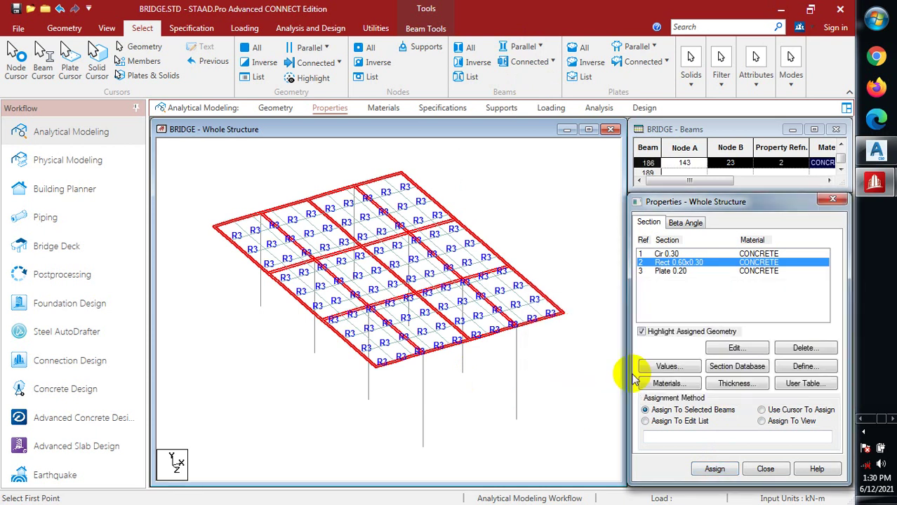
Assign the Cir 0.30 section to all columns parallel to the Y axis, with only those beams selected.
left_click(537, 47)
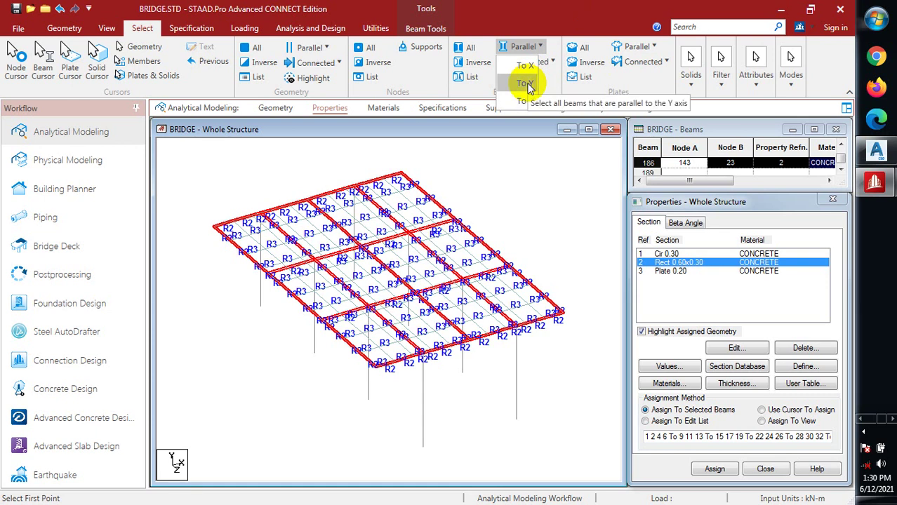
left_click(528, 86)
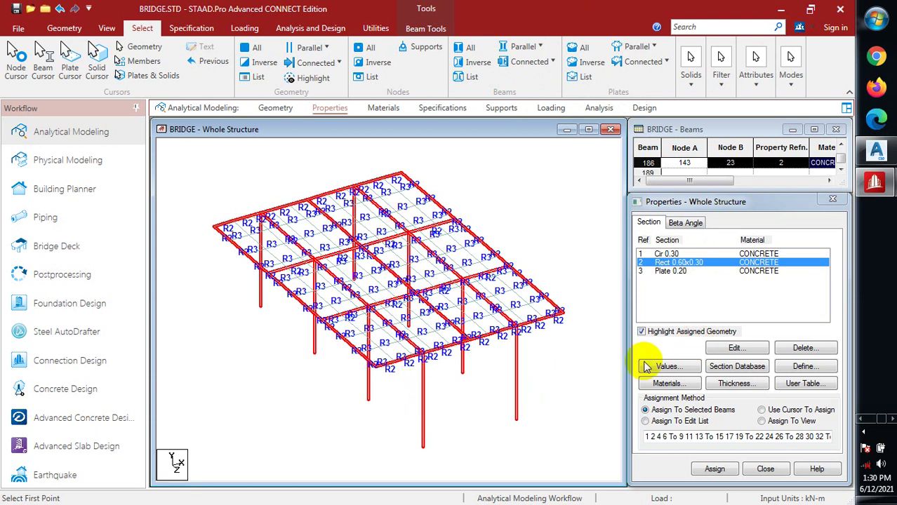
left_click(667, 254)
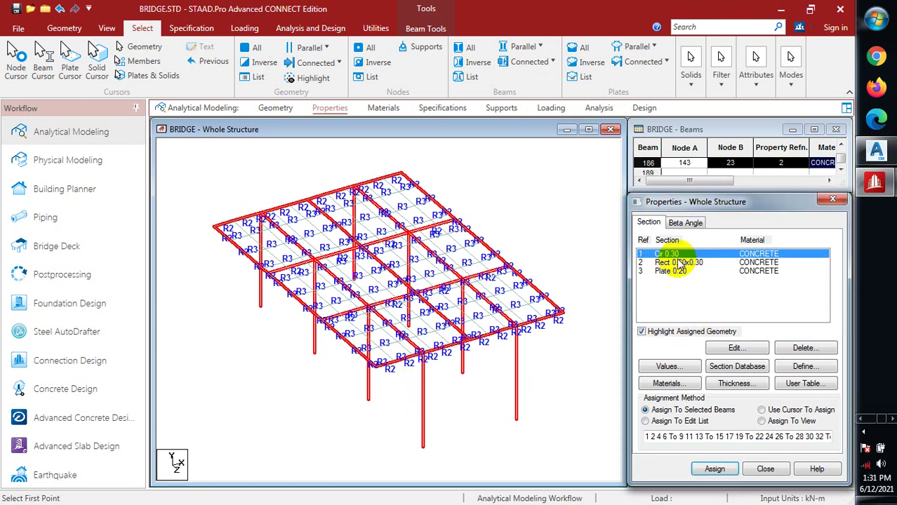
left_click(597, 168)
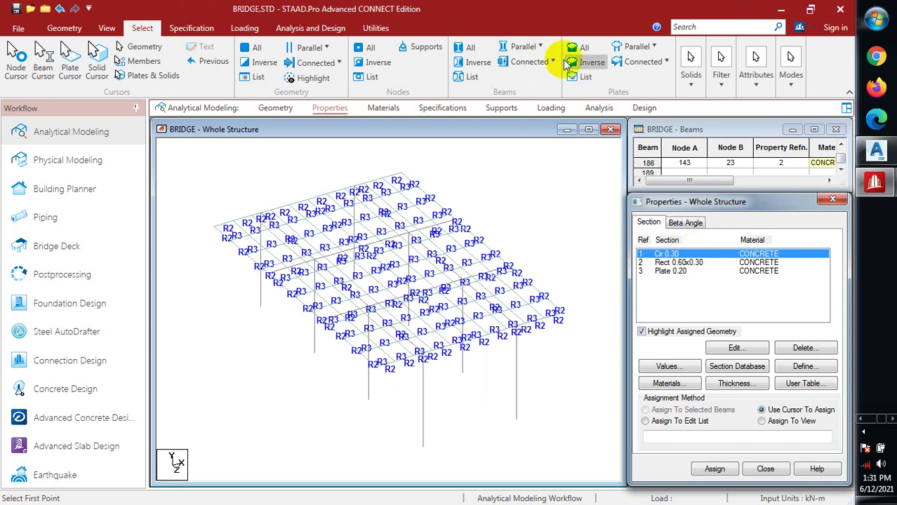
left_click(531, 46)
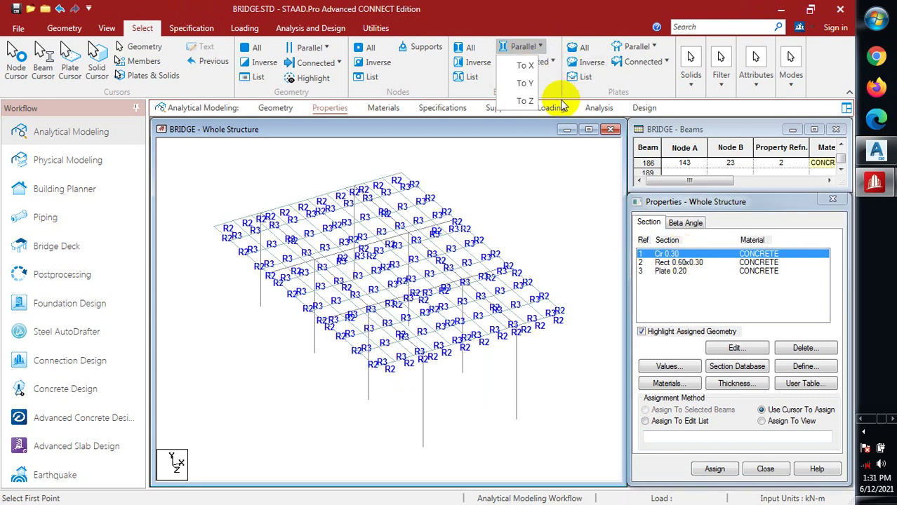
left_click(523, 83)
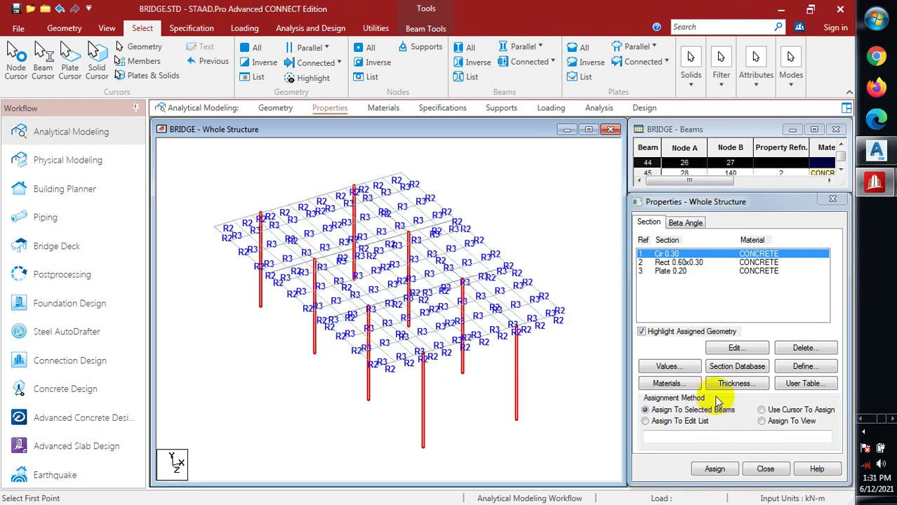
left_click(713, 468)
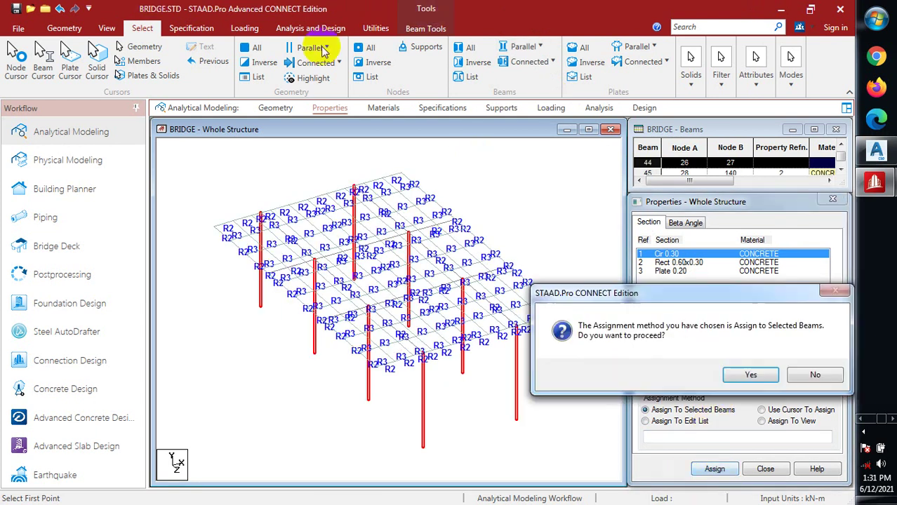
left_click(743, 374)
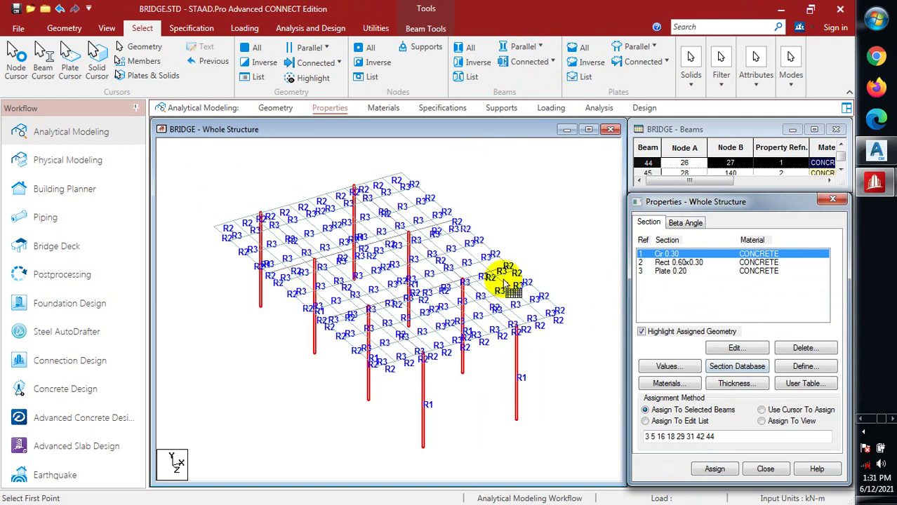
Display the structure with full 3D sections and inspect the rendered deck beams and columns up close.
right_click(512, 237)
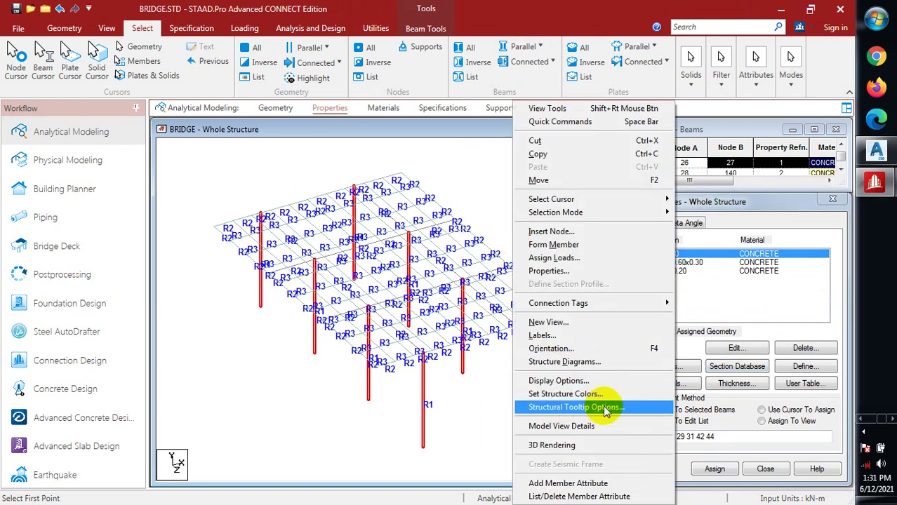
left_click(593, 363)
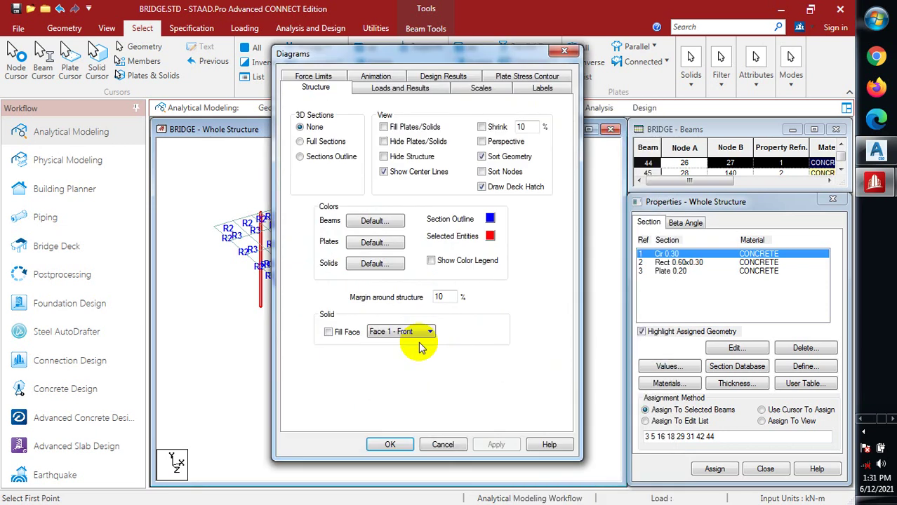
left_click(307, 140)
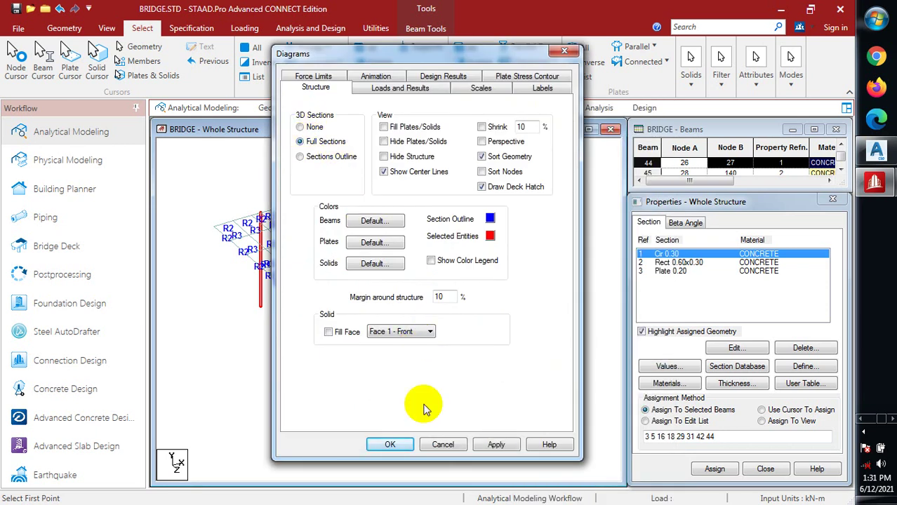
left_click(390, 444)
scroll(449, 429, "up", 2)
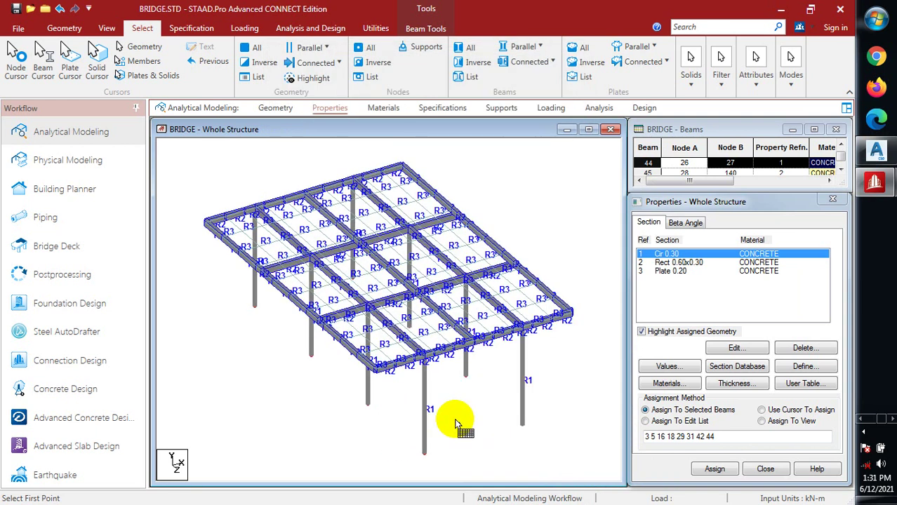
scroll(477, 392, "up", 2)
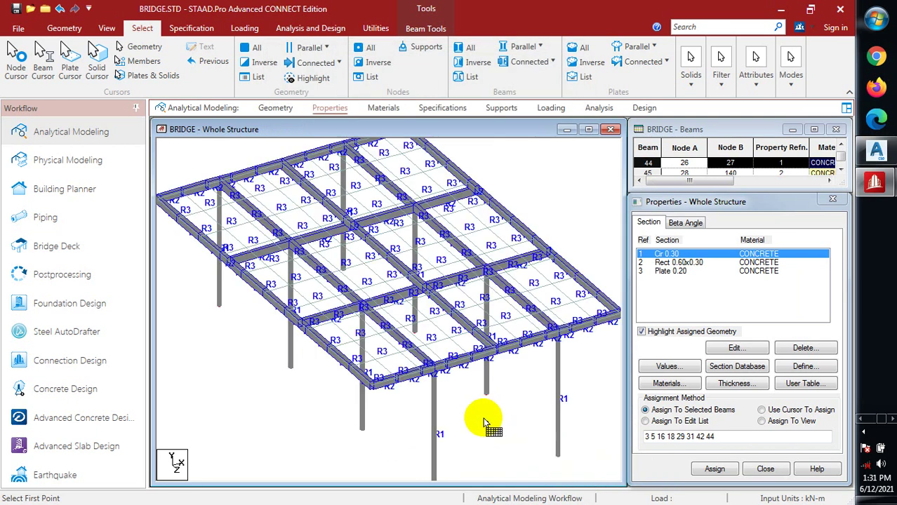
middle_click_drag(496, 427, 410, 358)
scroll(409, 358, "down", 1)
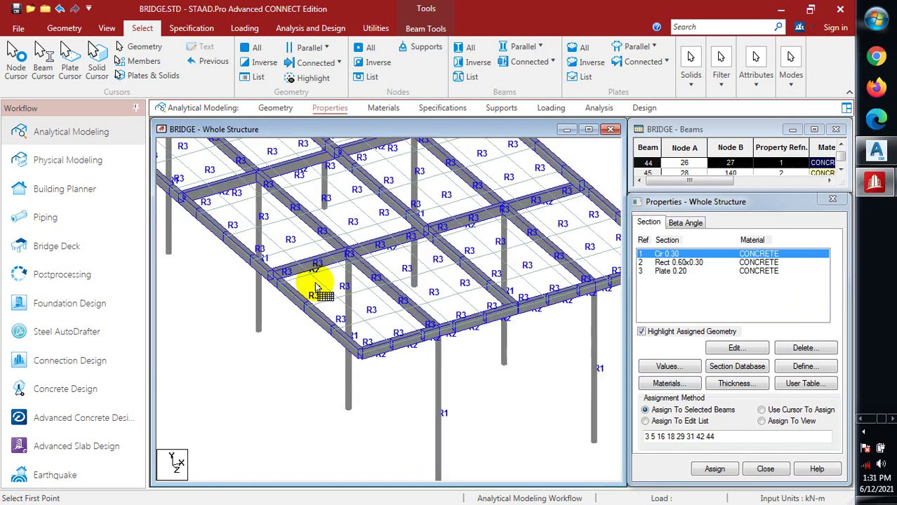
scroll(281, 291, "down", 2)
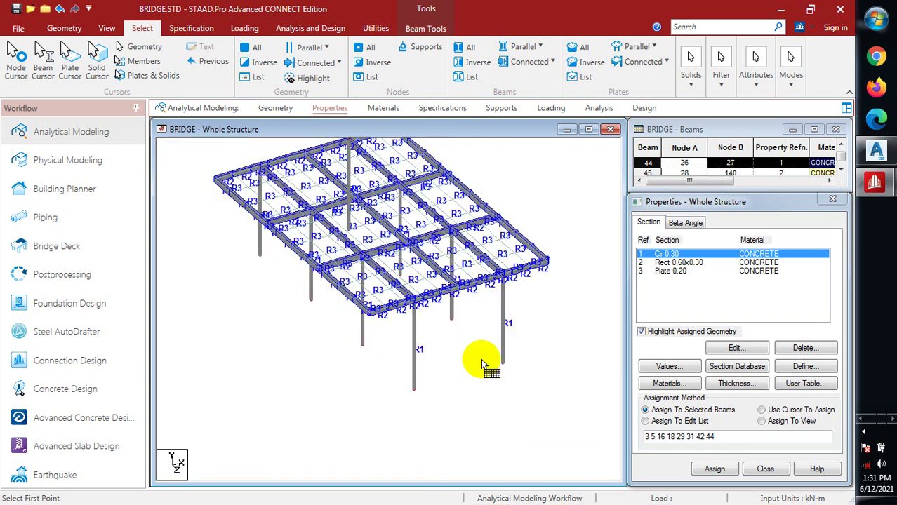
Set the 3D sections display back to None for the whole structure.
right_click(483, 353)
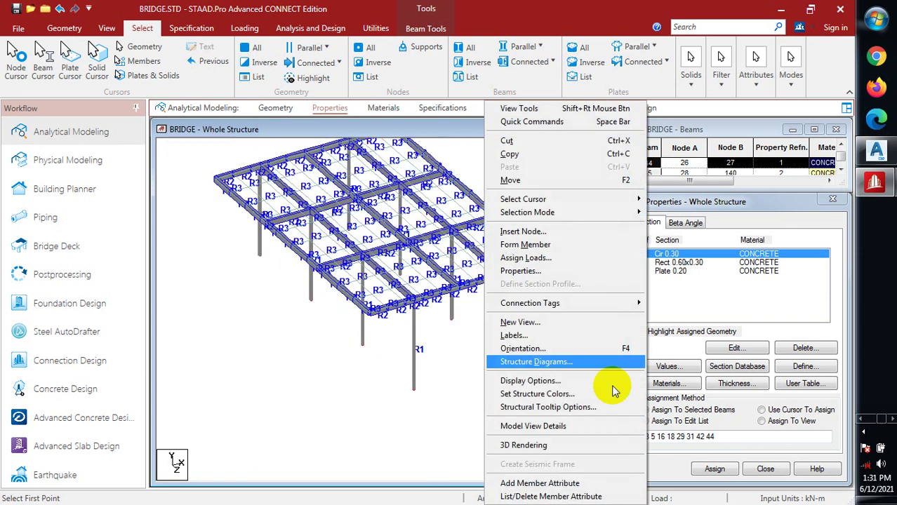
left_click(537, 361)
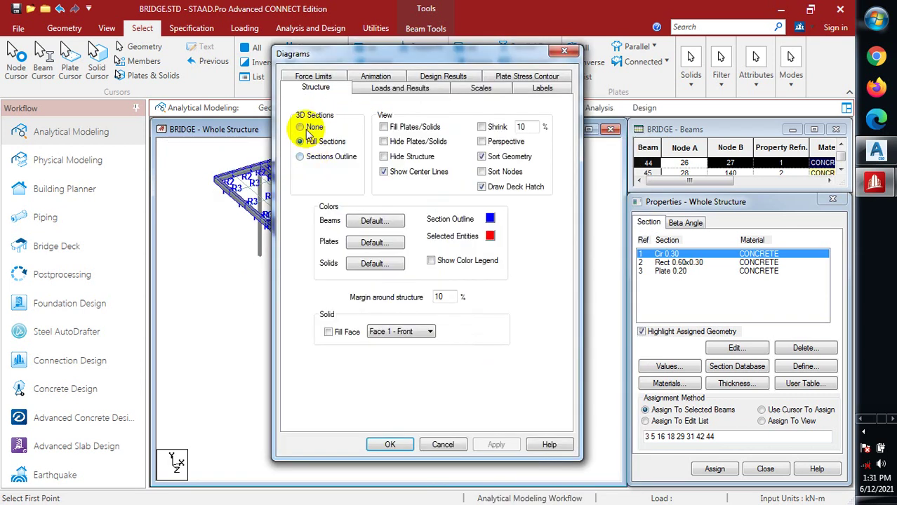
left_click(306, 129)
left_click(496, 444)
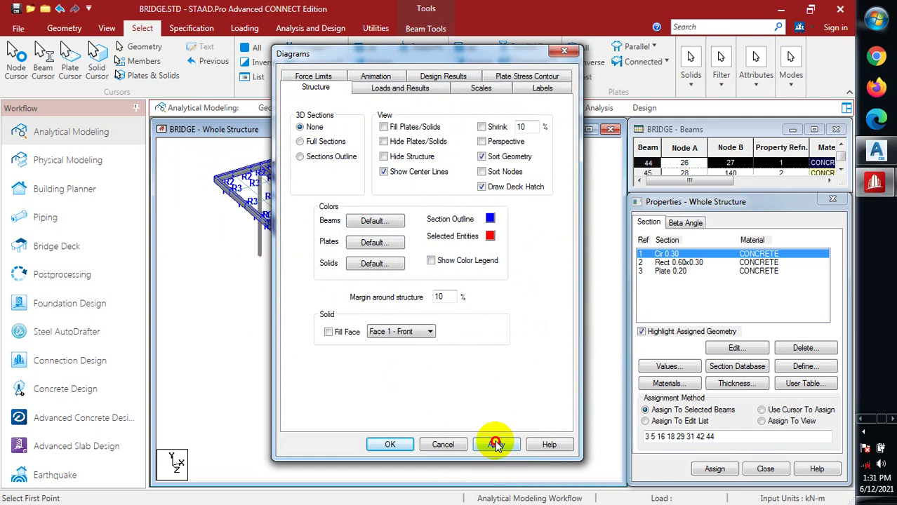
left_click(397, 445)
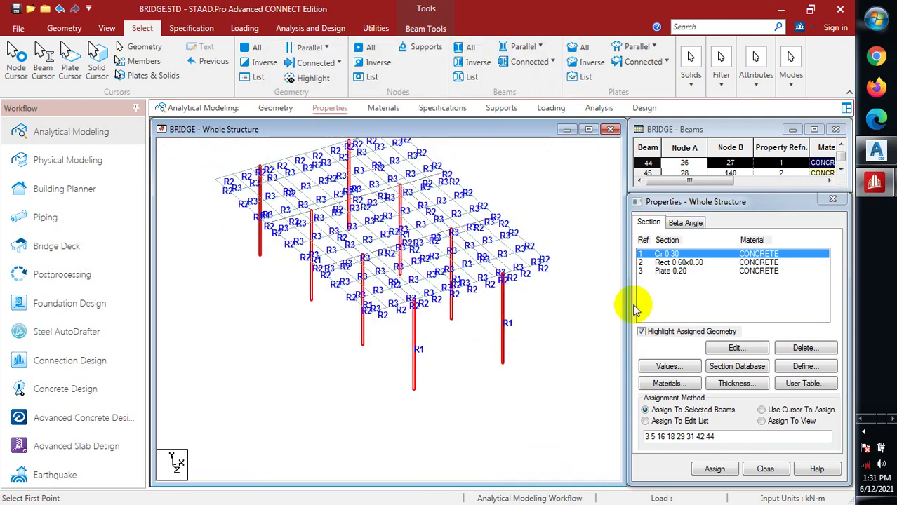
middle_click_drag(591, 269, 530, 254)
Assign the CONCRETE material to the entire structure using the Assign To View method.
left_click(384, 108)
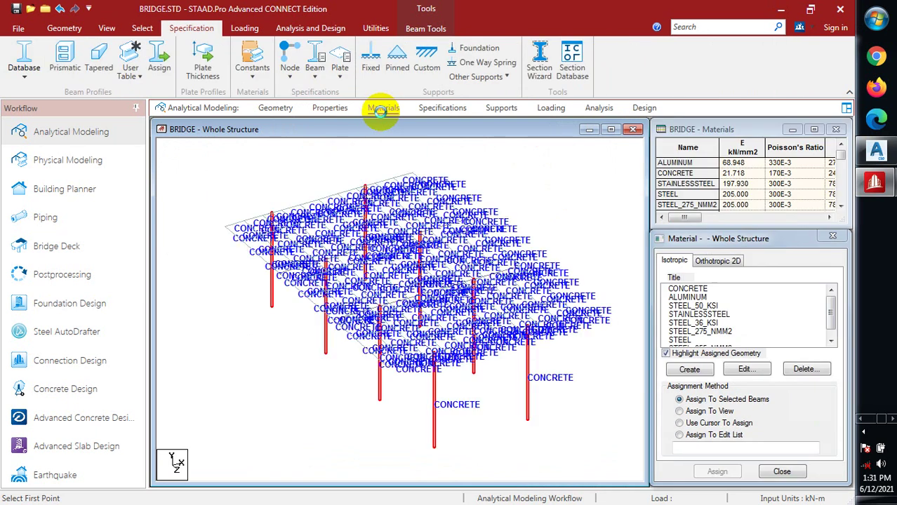
left_click(687, 288)
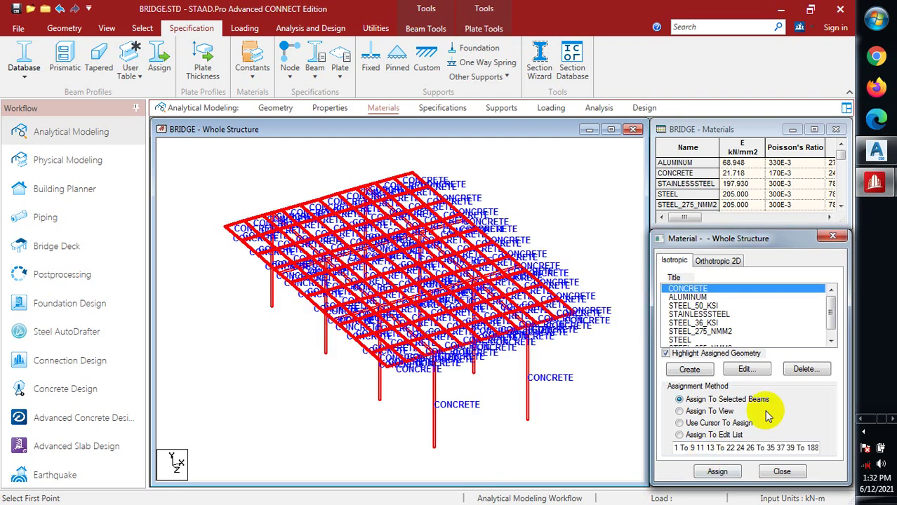
left_click(680, 411)
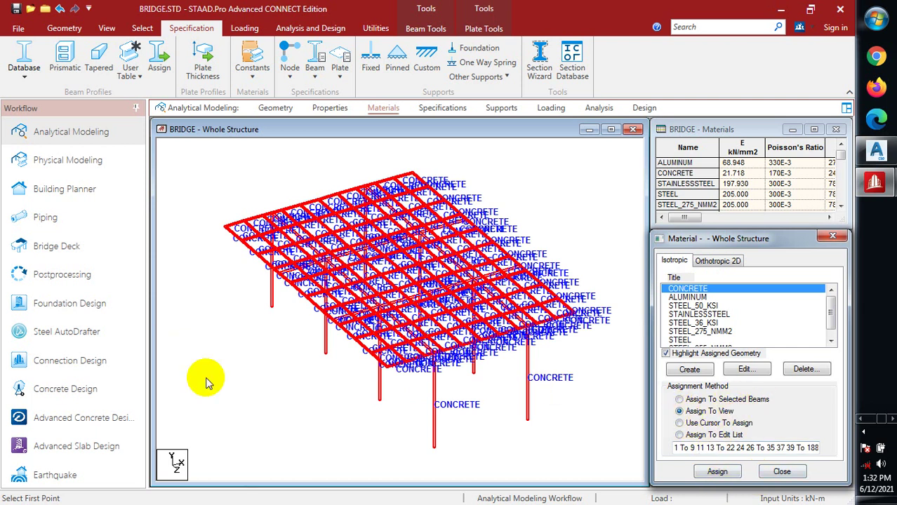
left_click(717, 471)
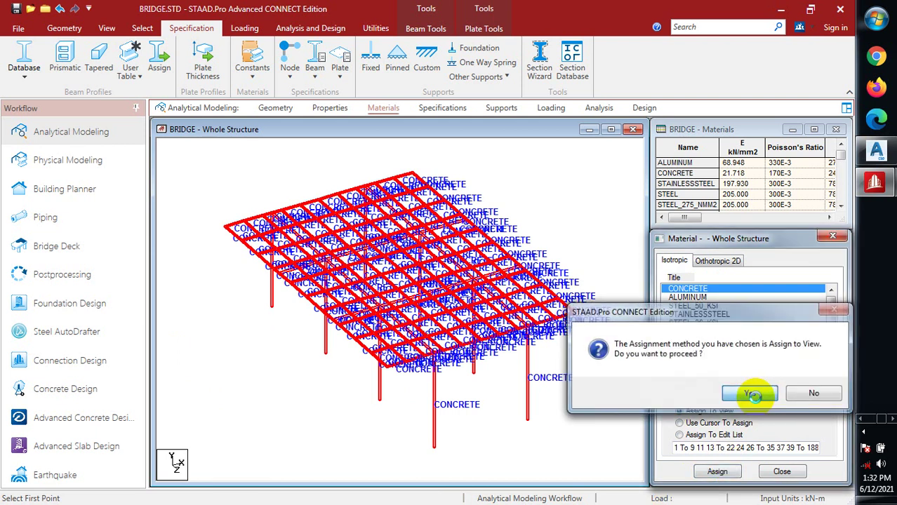
left_click(740, 338)
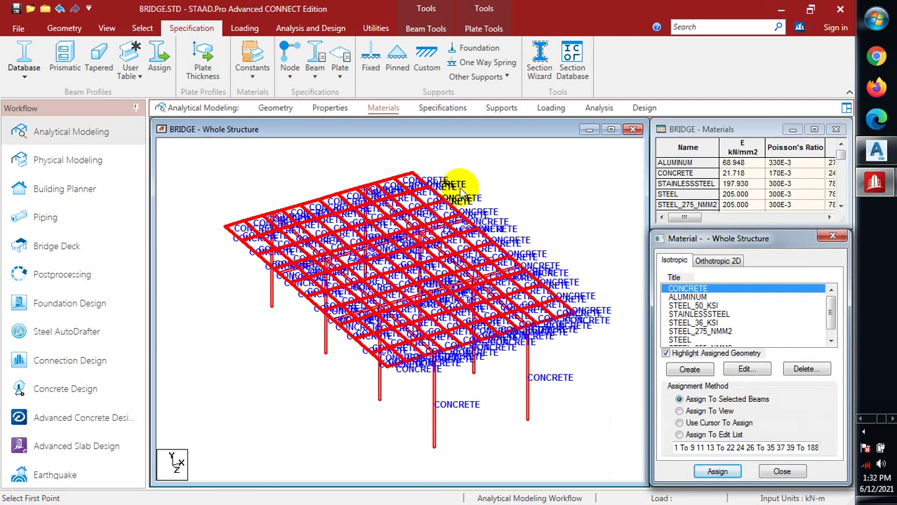
Create a pinned support definition for the bridge structure.
left_click(442, 108)
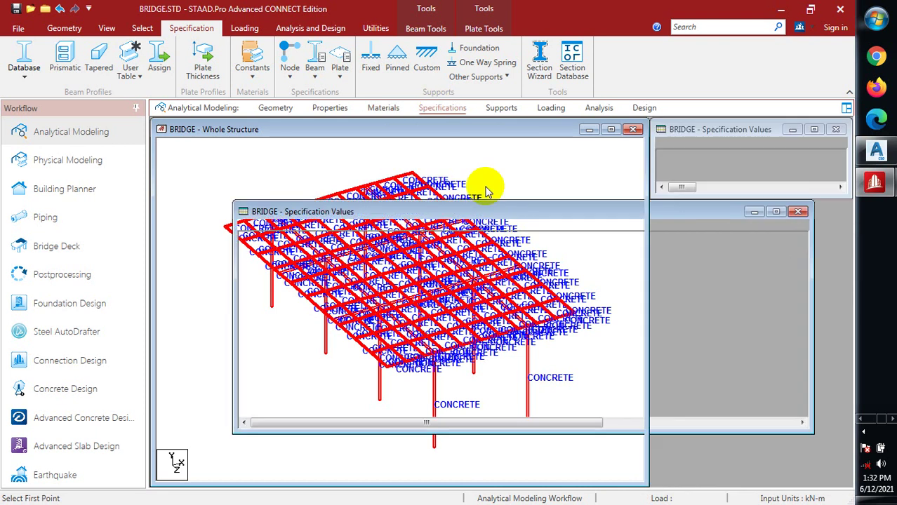
left_click(501, 108)
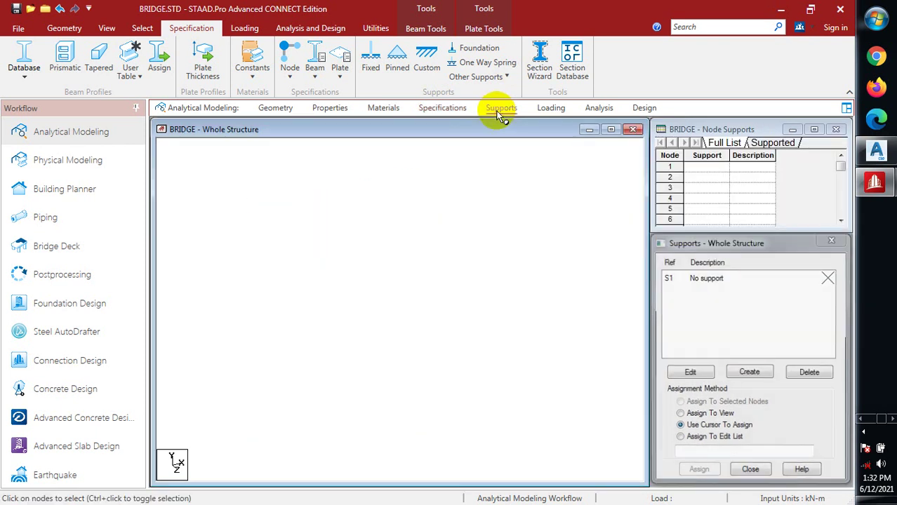
left_click(762, 378)
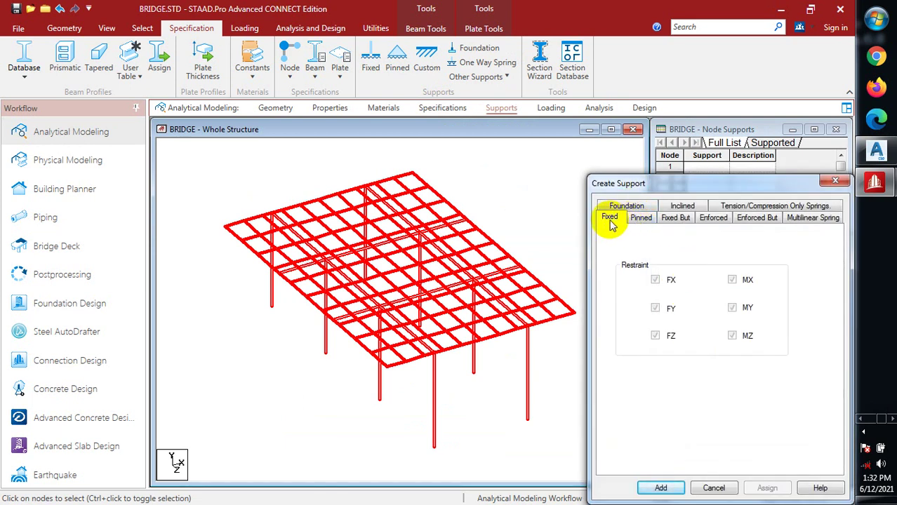
left_click(641, 223)
left_click(673, 223)
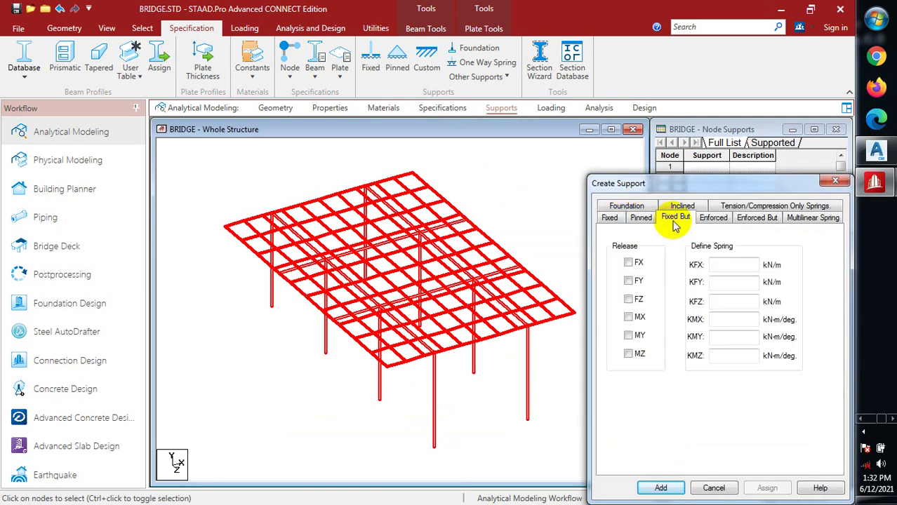
left_click(647, 219)
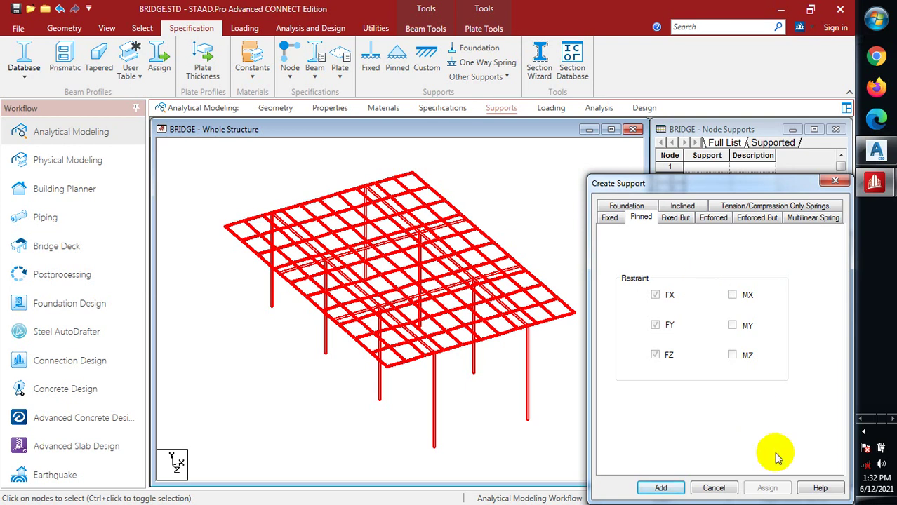
left_click(661, 489)
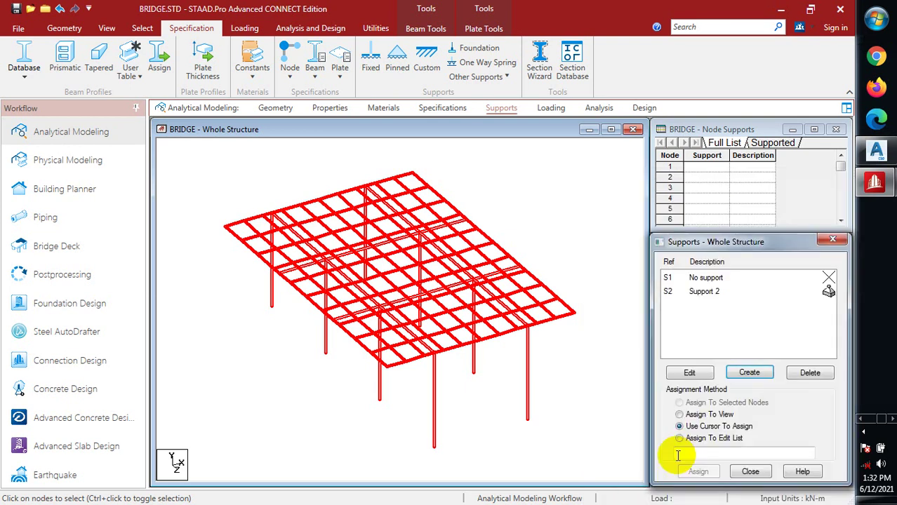
Select the pinned support definition and all column base nodes from a side view of the bridge.
left_click(704, 294)
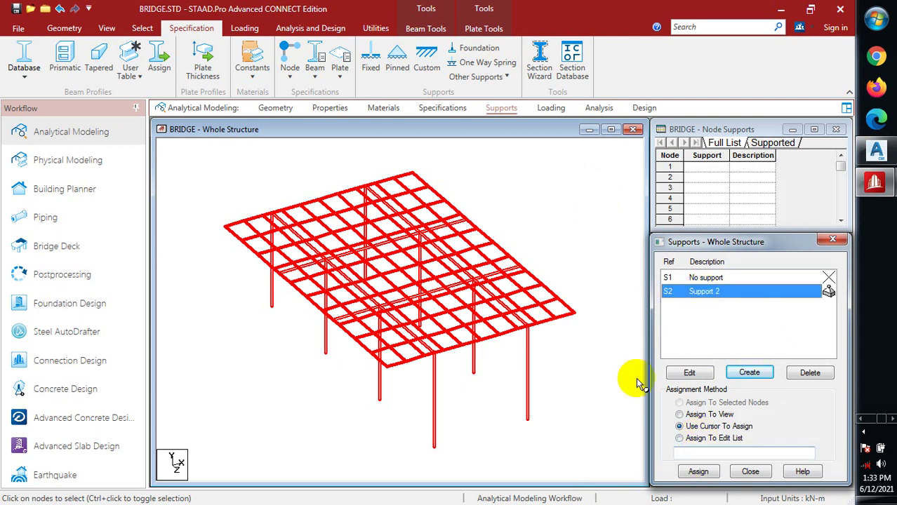
left_click(59, 29)
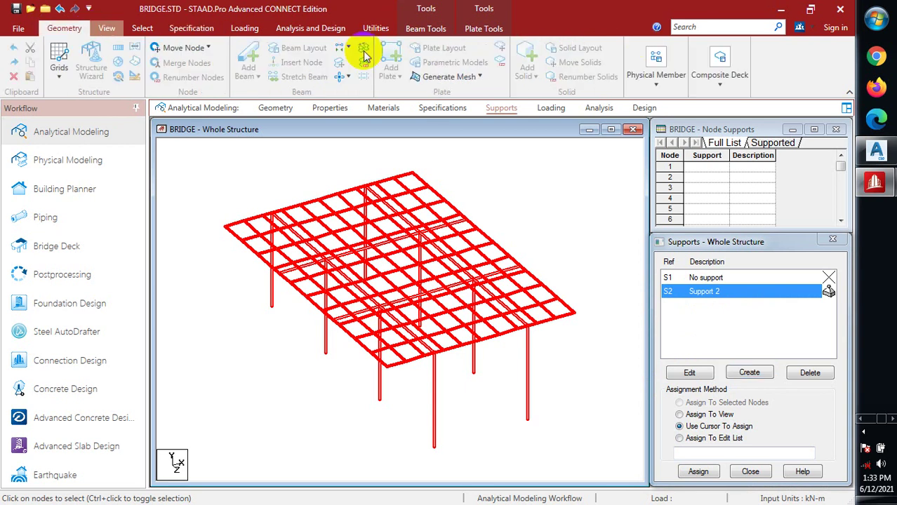
left_click(109, 29)
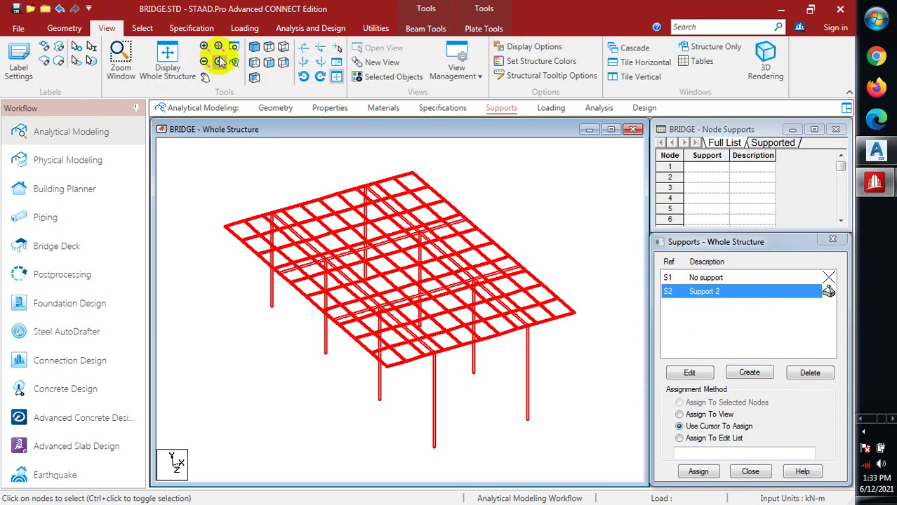
left_click(254, 63)
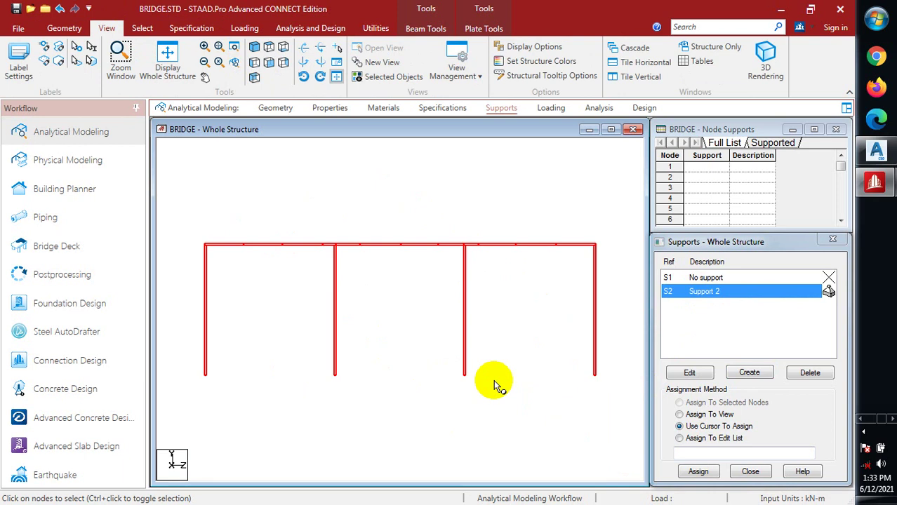
left_click(205, 375)
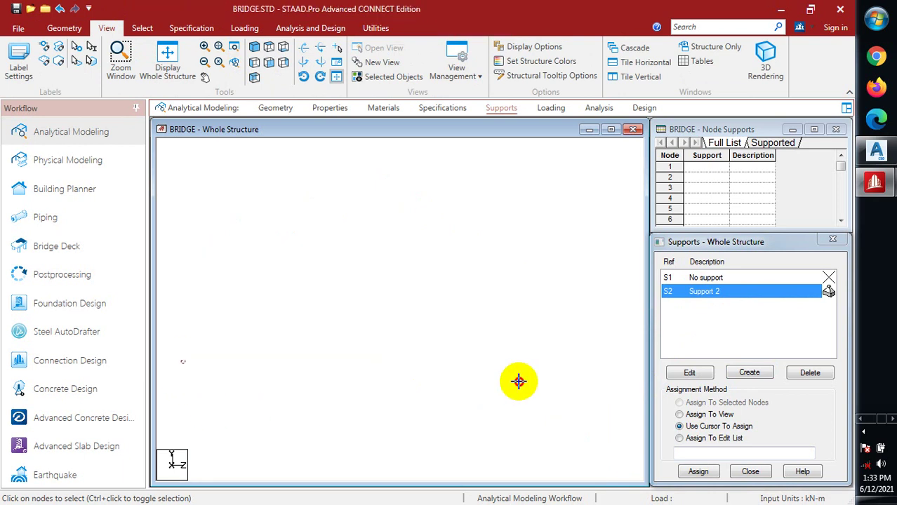
left_click_drag(617, 385, 623, 387)
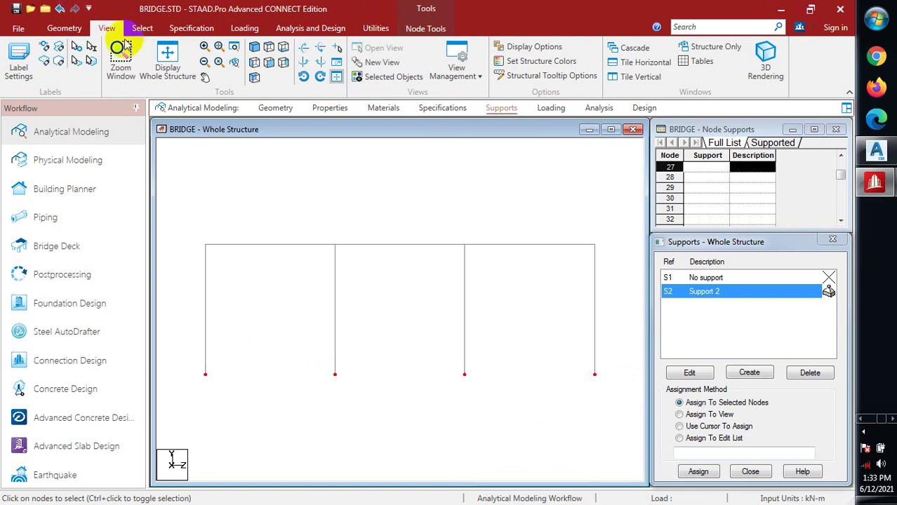
Assign the pinned support to the selected column base nodes using Assign To Selected Nodes, working in the isometric view.
left_click(254, 48)
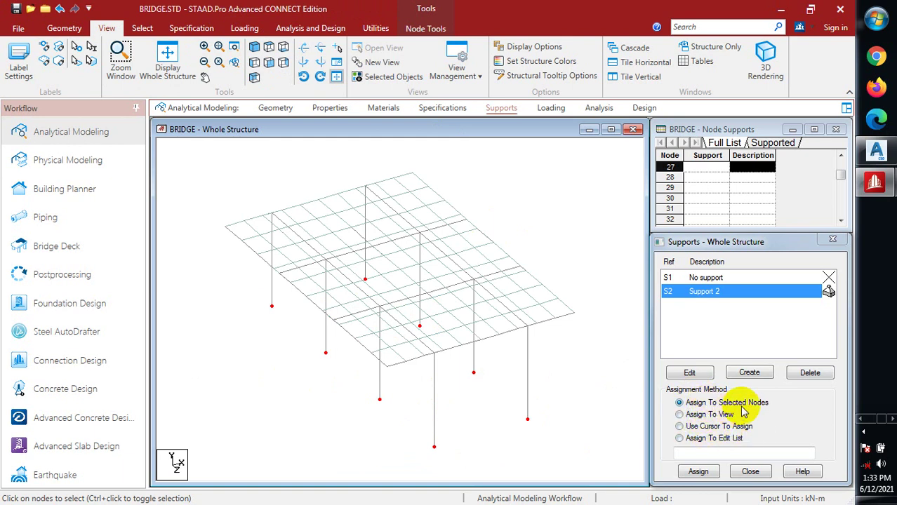
left_click(697, 472)
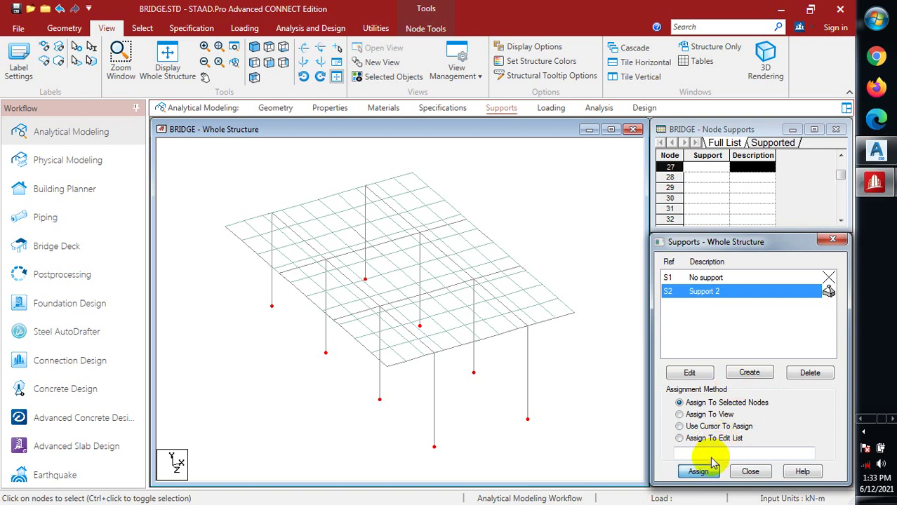
left_click(706, 469)
left_click(747, 391)
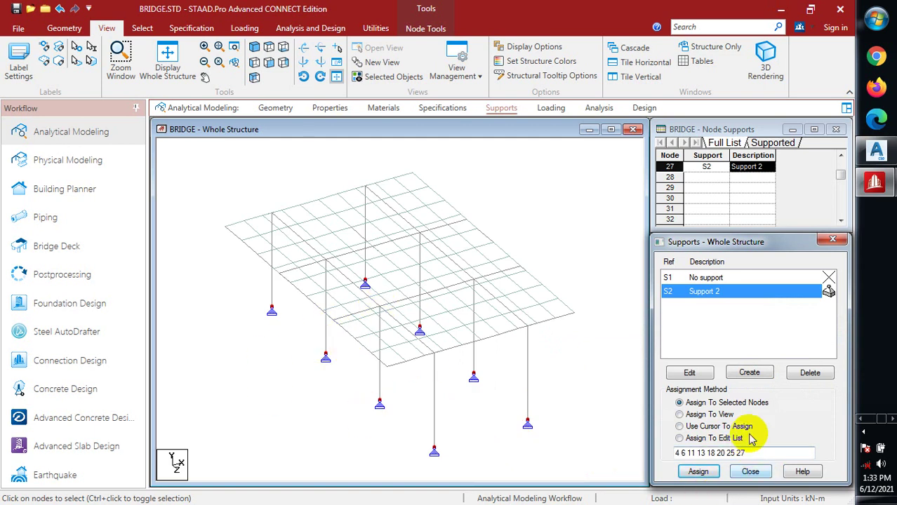
Add an ALGERIAN:RPA seismic definition with the default parameters to the load definitions.
left_click(552, 109)
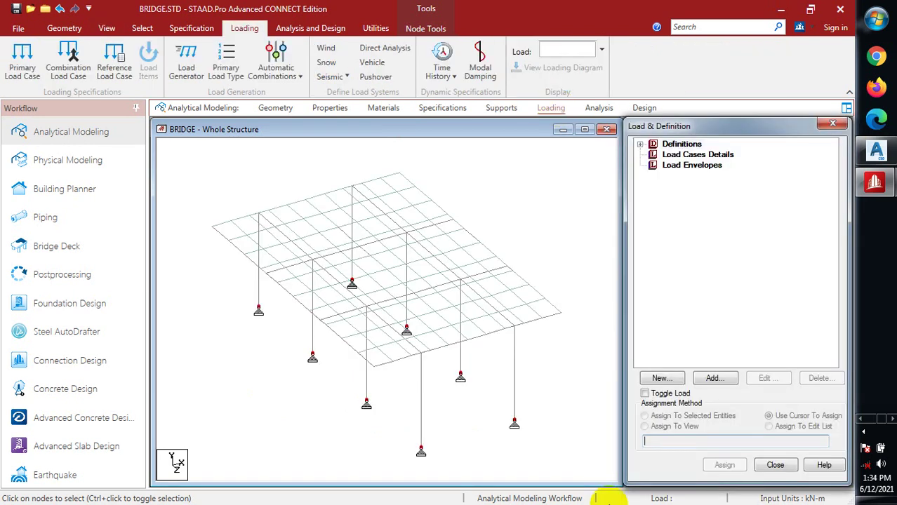
left_click(714, 379)
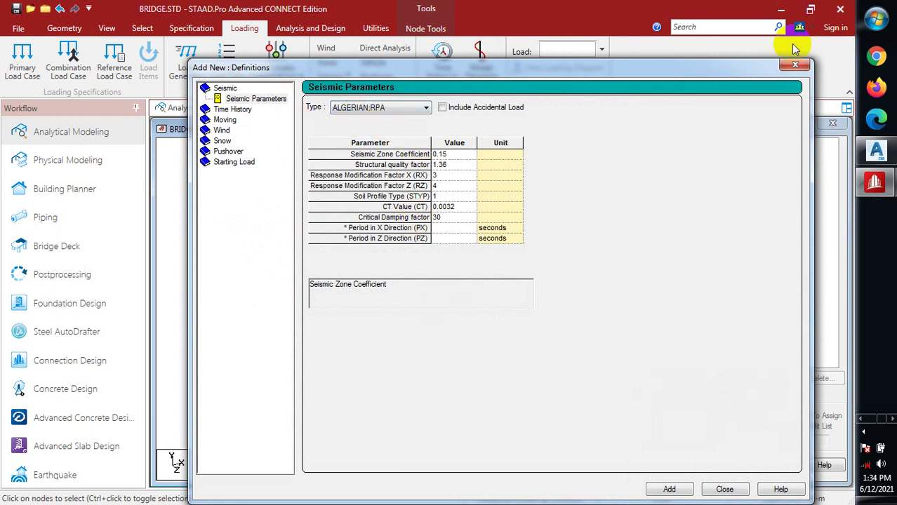
left_click(676, 488)
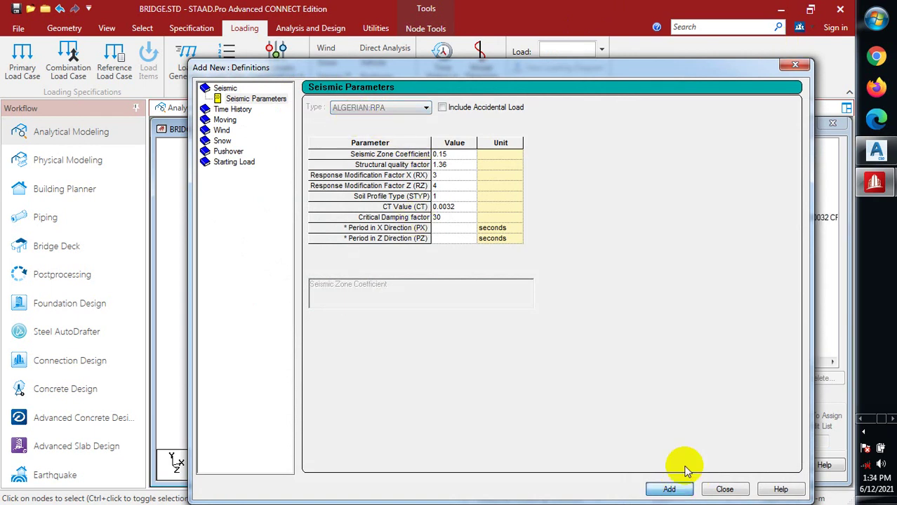
left_click(795, 64)
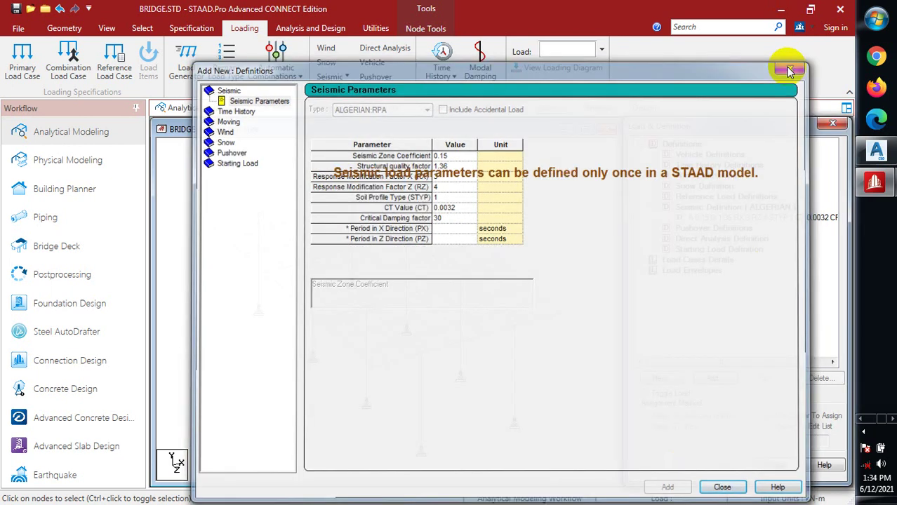
Create primary load case 1 with loading type Dead and the title DL.
left_click(663, 379)
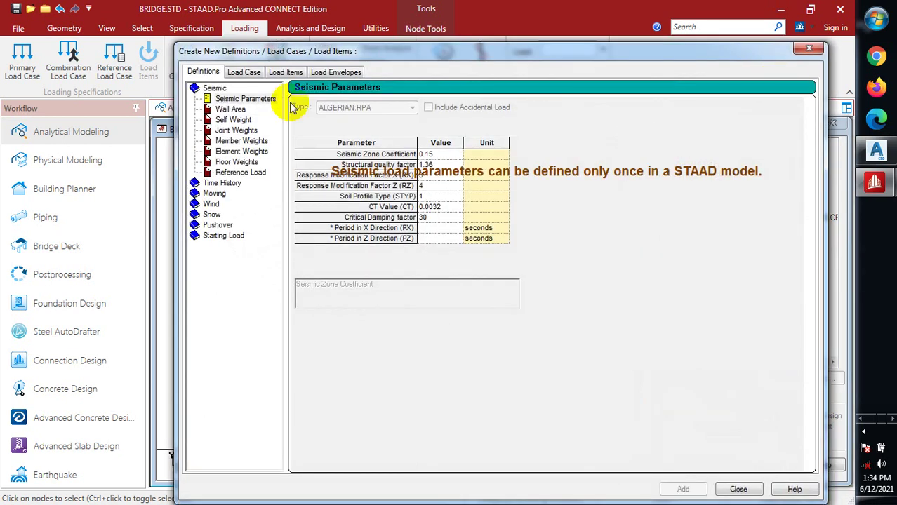
left_click(258, 73)
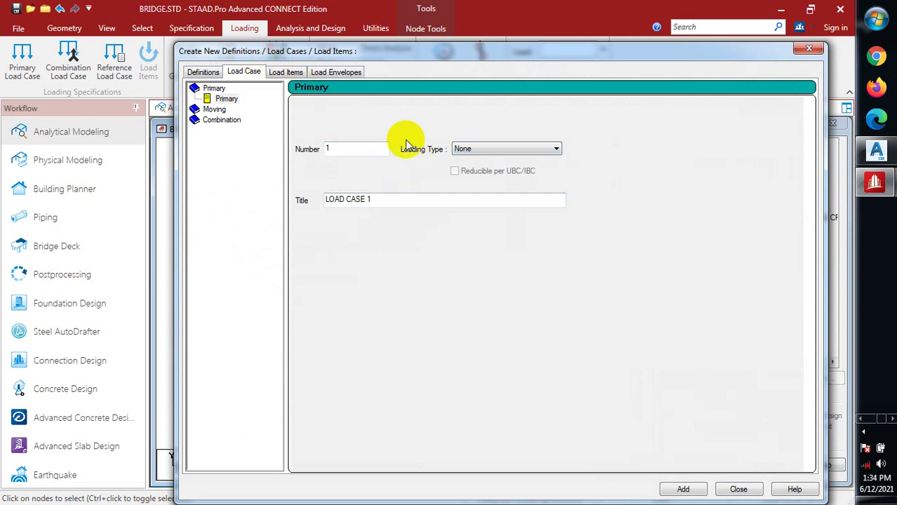
left_click(499, 153)
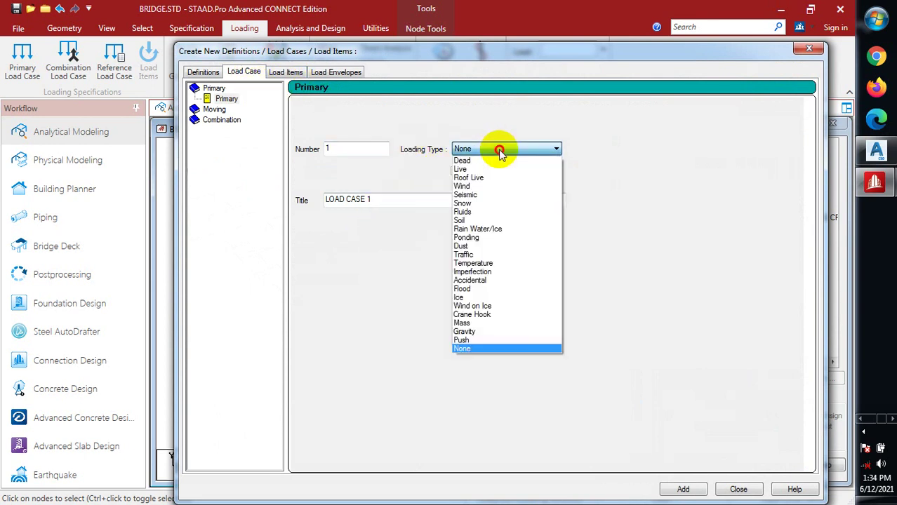
left_click(476, 159)
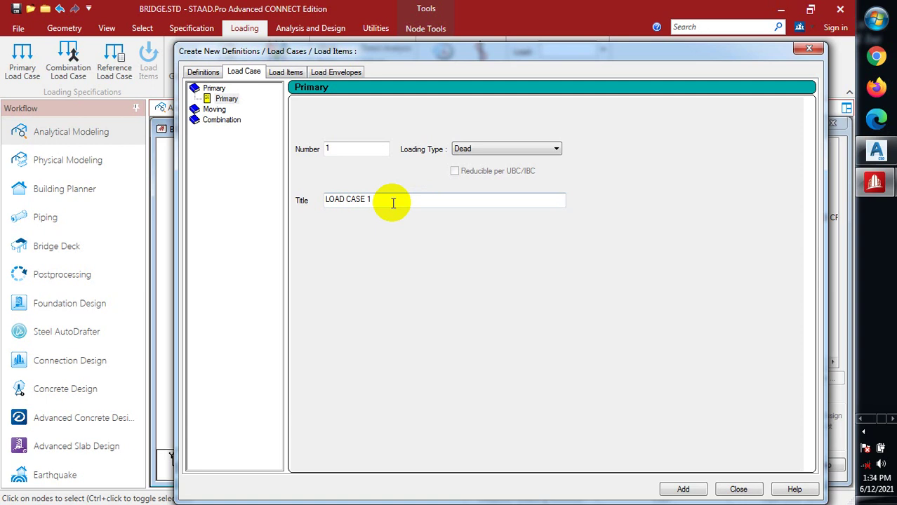
left_click_drag(391, 201, 291, 213)
type("DL")
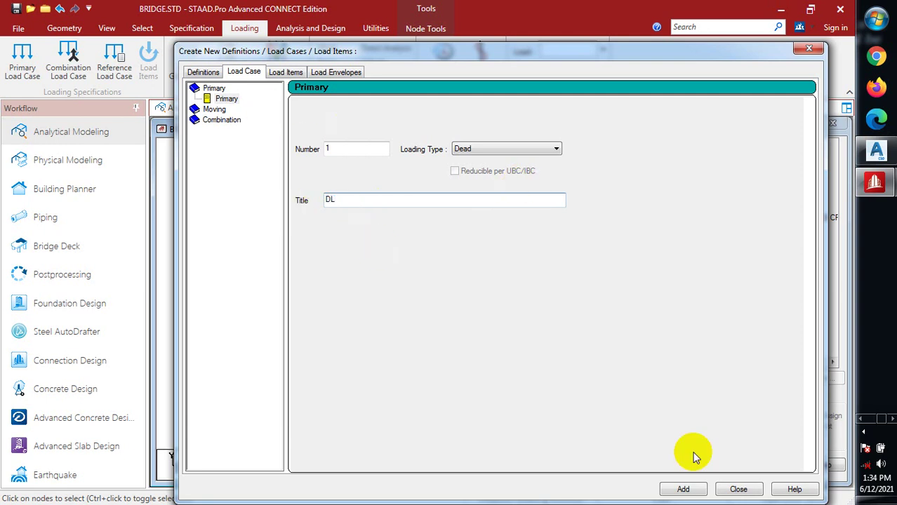
left_click(684, 487)
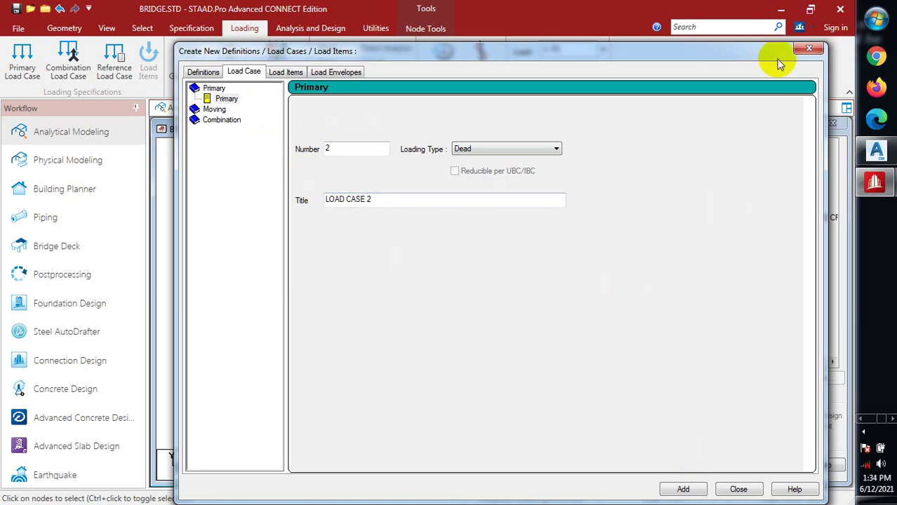
left_click(809, 48)
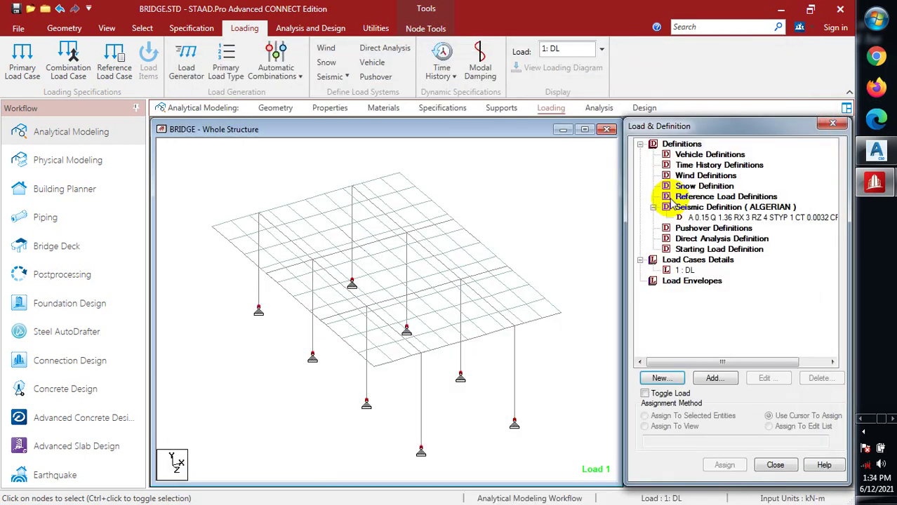
Add a selfweight load in the Y direction with factor -1 to the DL load case.
left_click(640, 144)
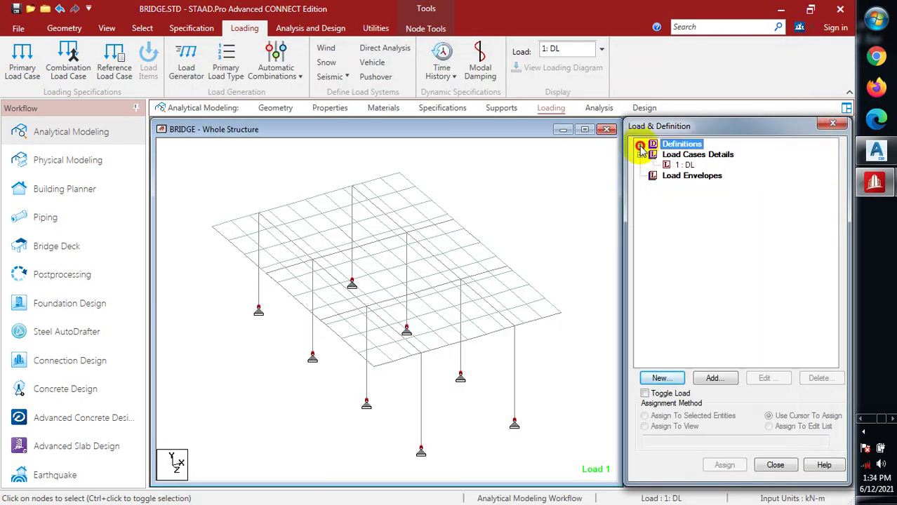
left_click(685, 166)
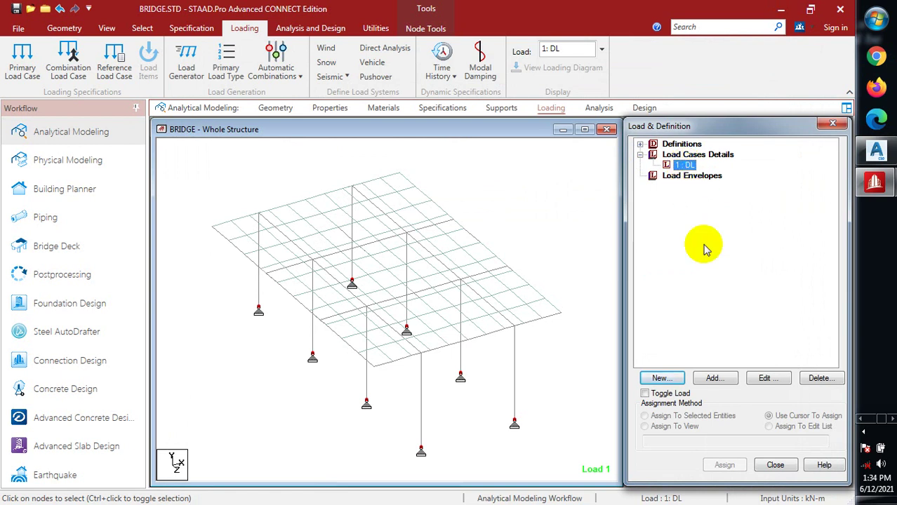
left_click(723, 379)
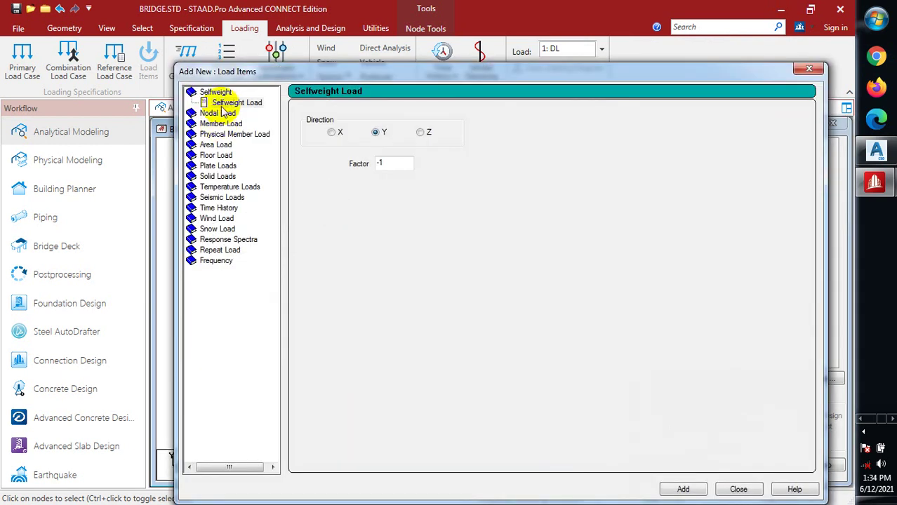
left_click(236, 102)
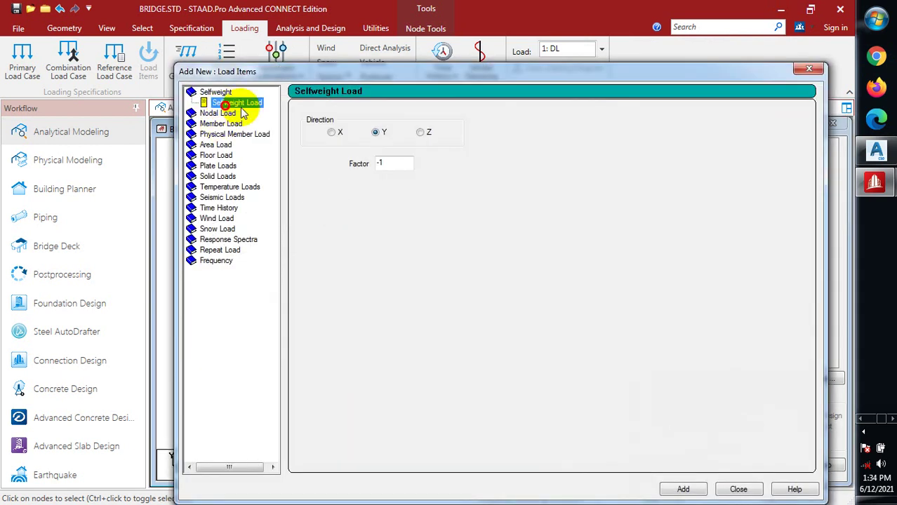
left_click(378, 164)
type("-")
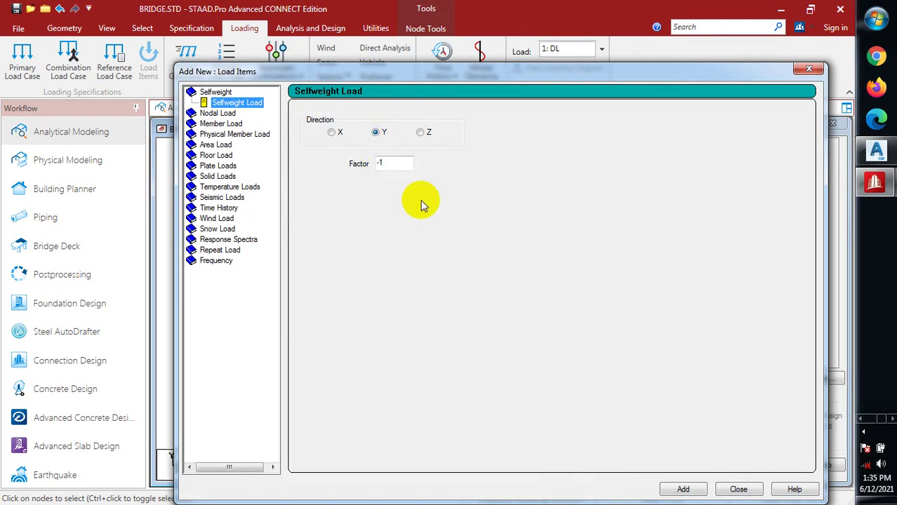
left_click(684, 491)
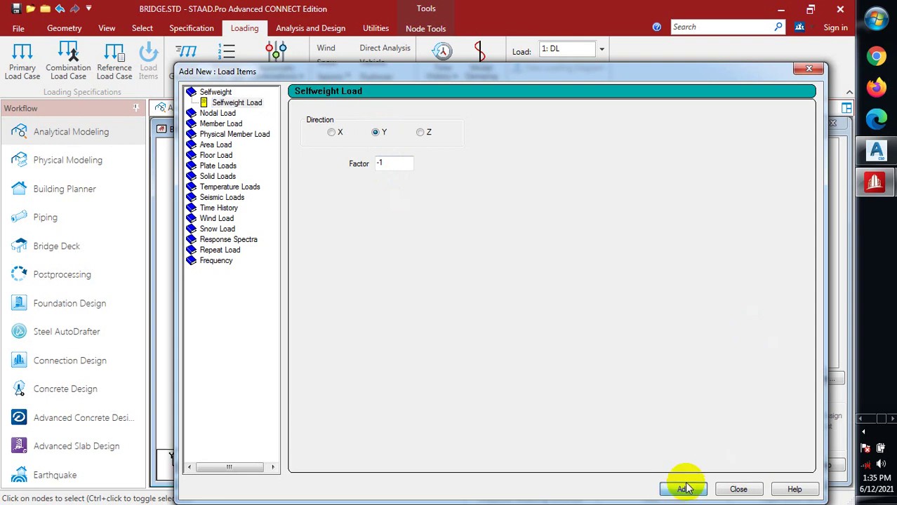
left_click(740, 489)
Assign the Y selfweight load to the whole structure using the Assign To View method.
left_click(713, 176)
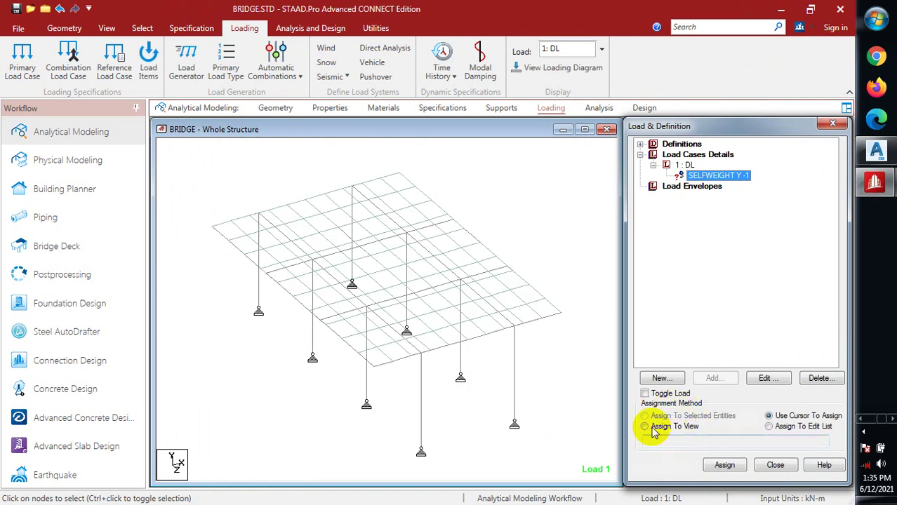
left_click(648, 428)
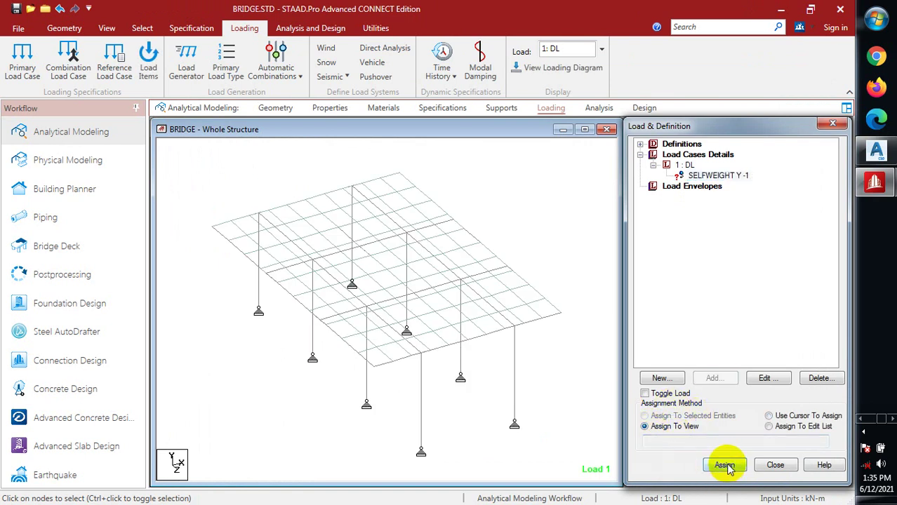
left_click(707, 177)
left_click(652, 426)
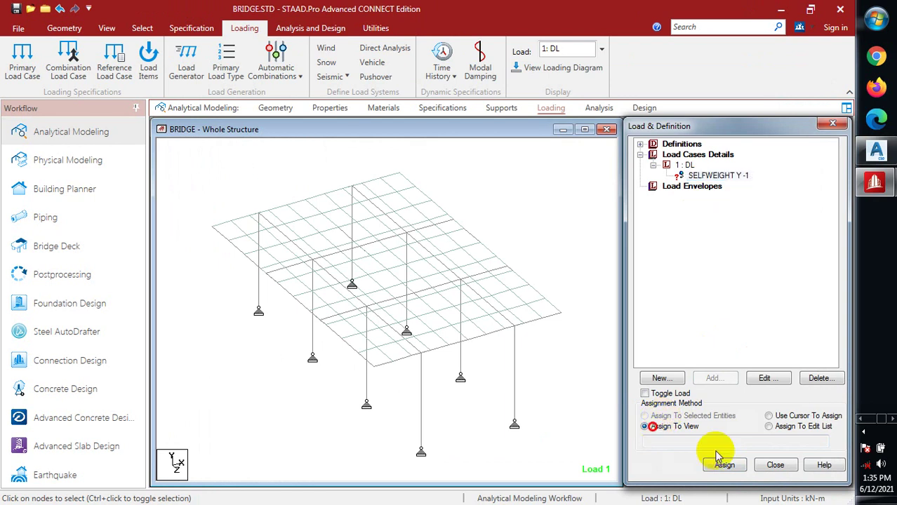
left_click(724, 465)
left_click(740, 337)
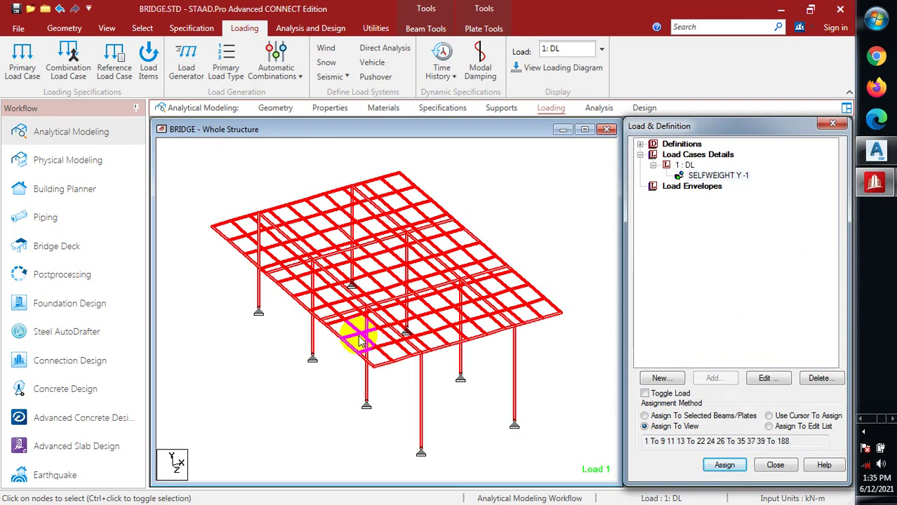
Add a Perform Analysis command with the print option All to the analysis commands.
left_click(596, 108)
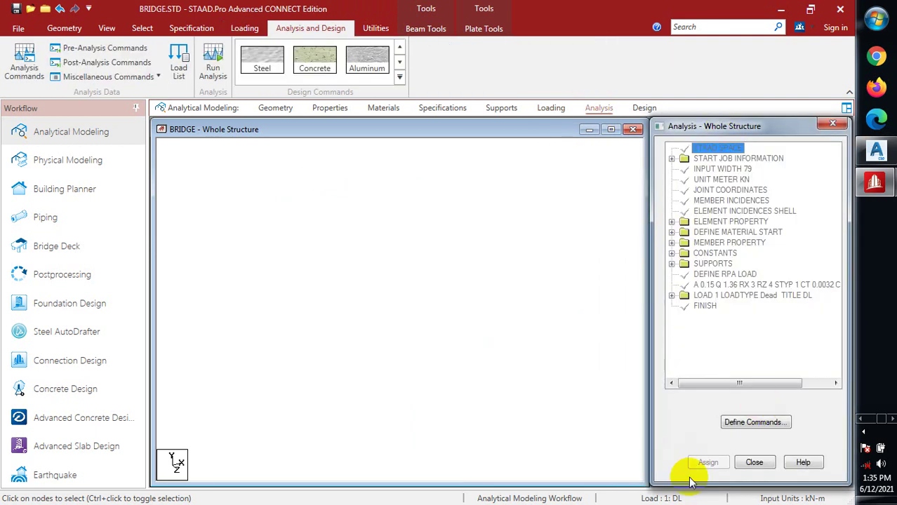
left_click(747, 422)
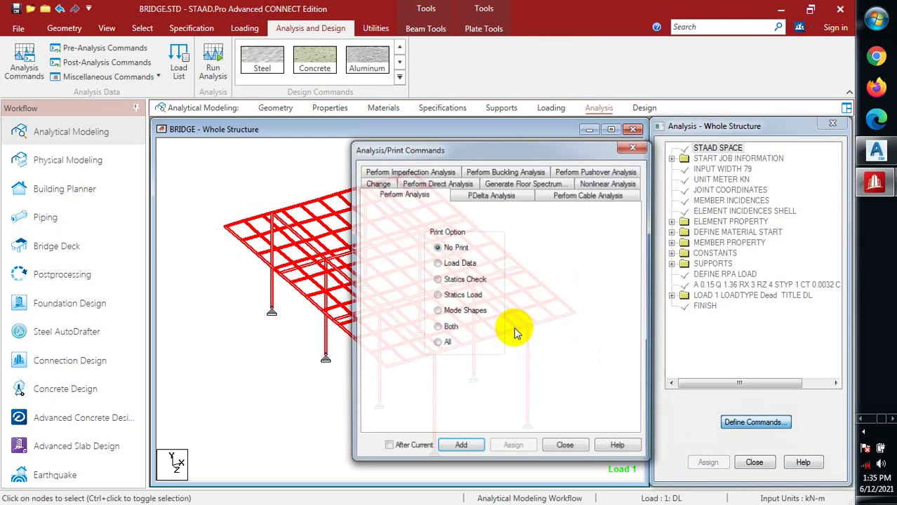
left_click(438, 344)
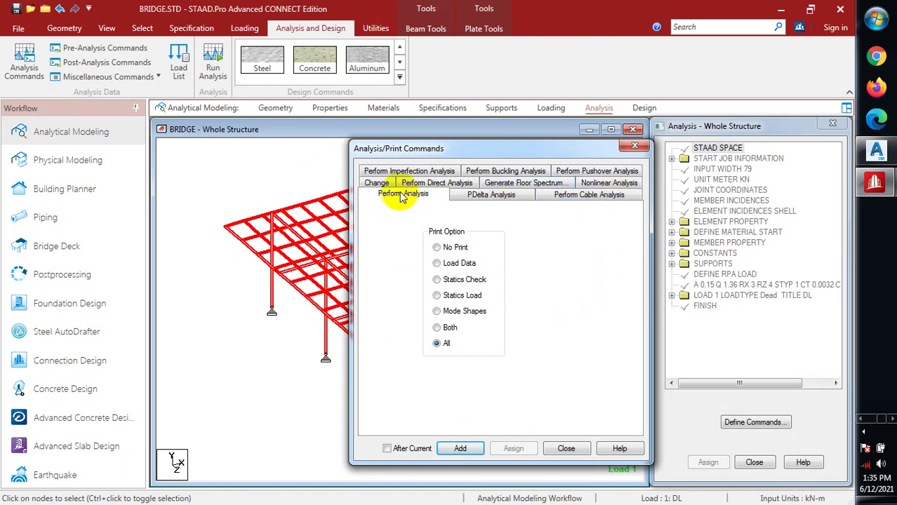
left_click(459, 450)
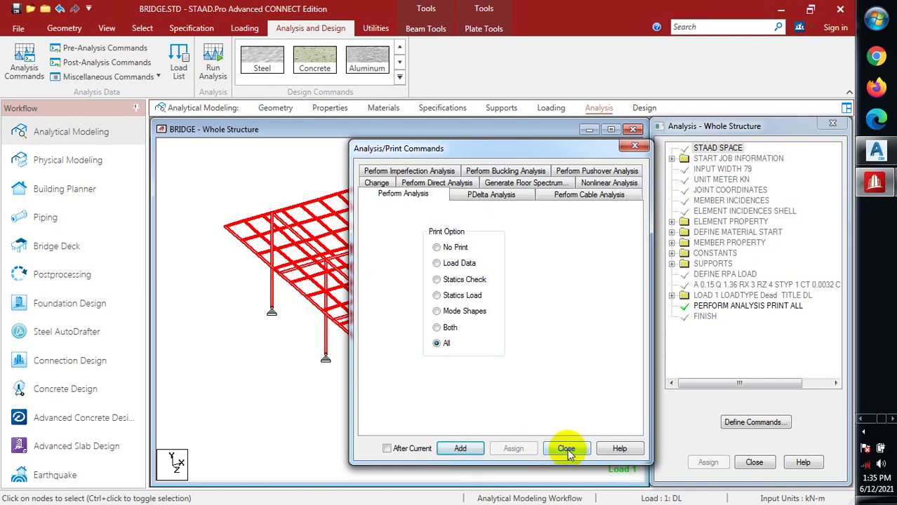
left_click(566, 449)
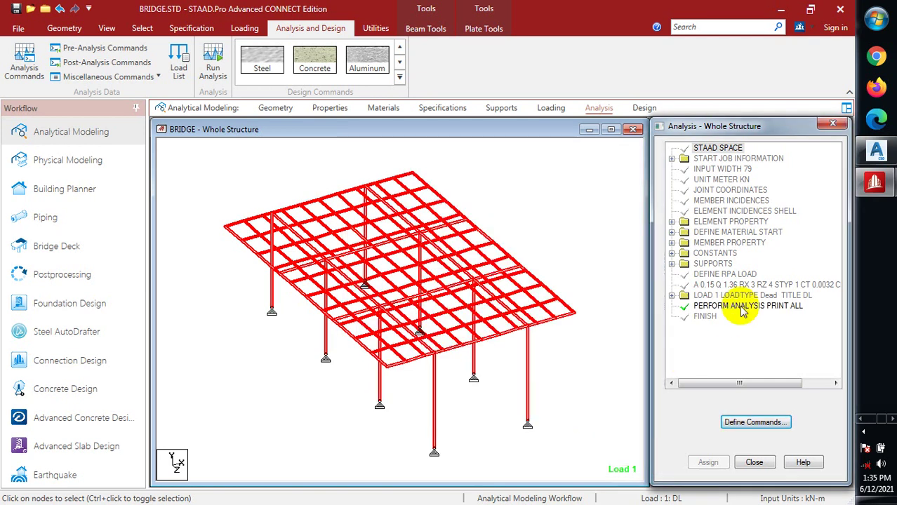
Open the concrete design commands for the whole structure.
left_click(325, 68)
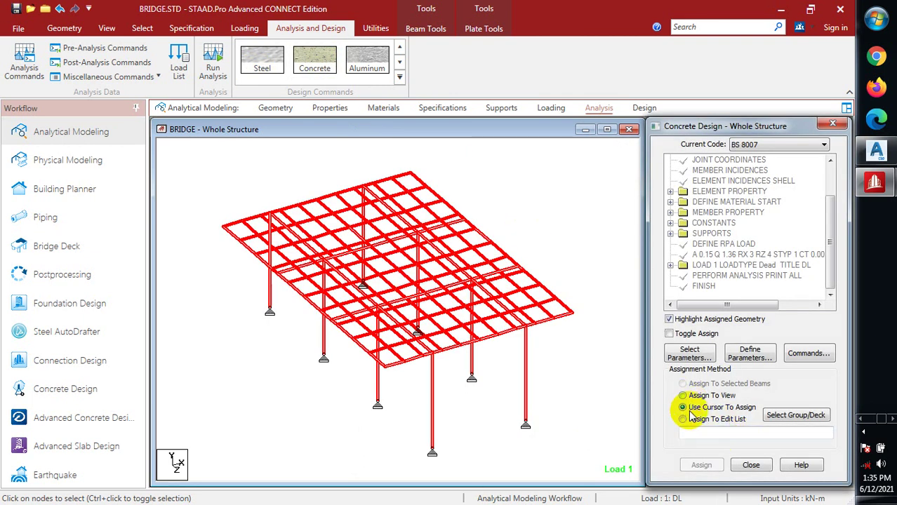
left_click(329, 66)
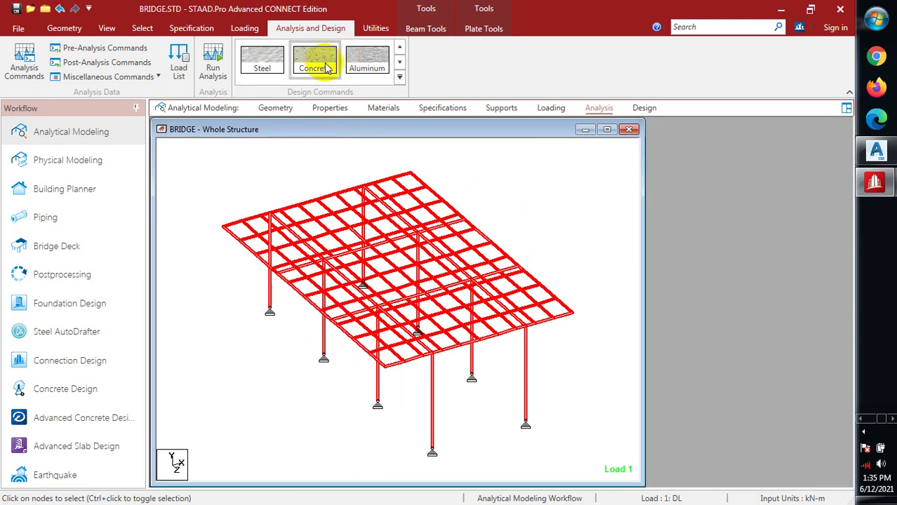
left_click(325, 66)
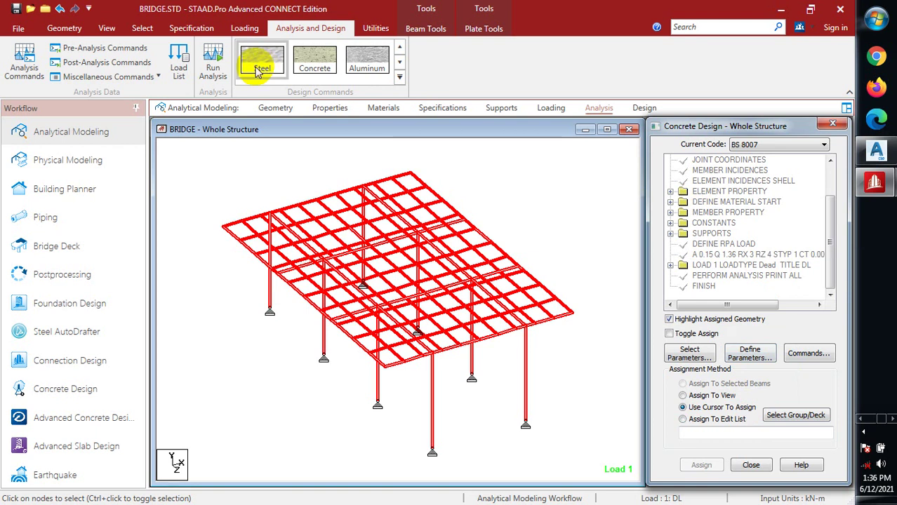
Run the analysis and design process on the bridge model.
left_click(212, 59)
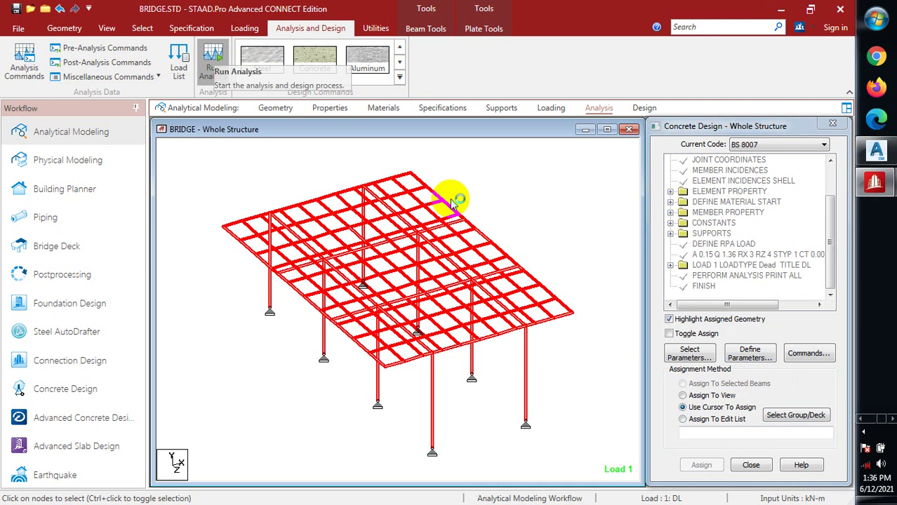
left_click(412, 326)
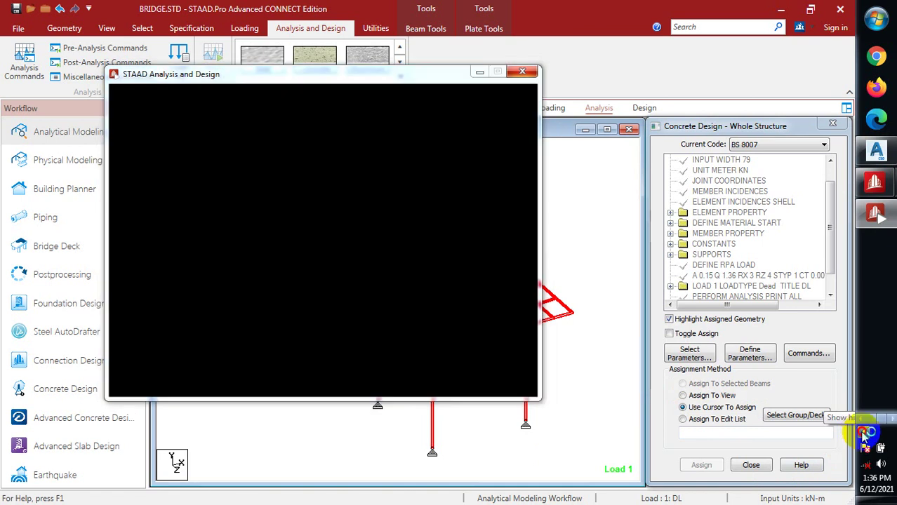
left_click(864, 433)
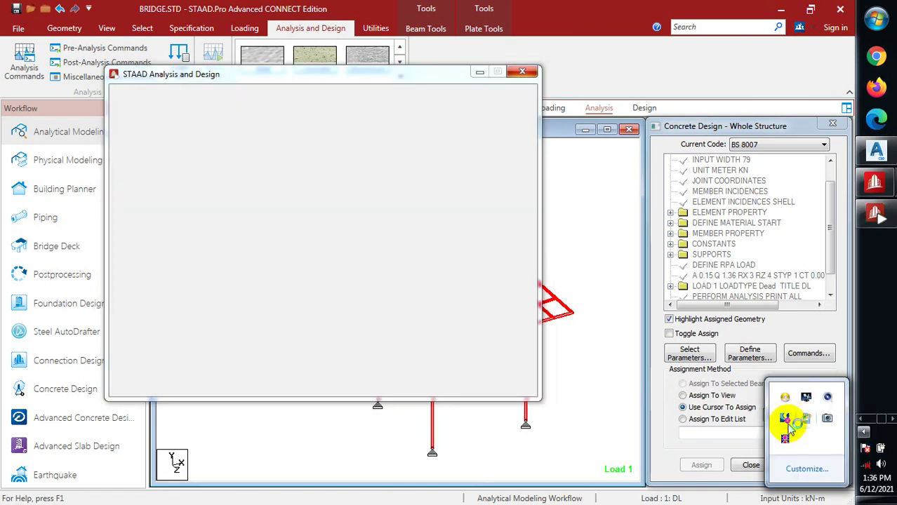